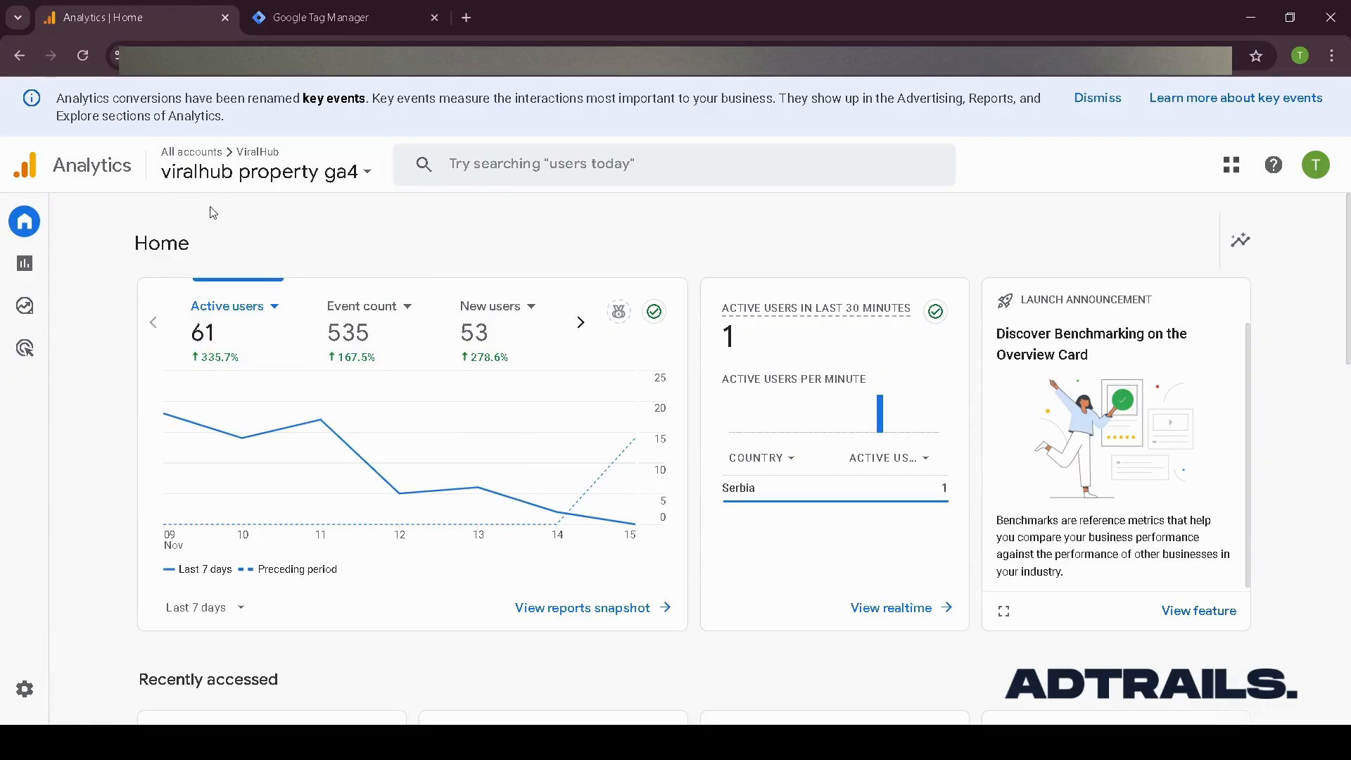
key("ctrl+Tab")
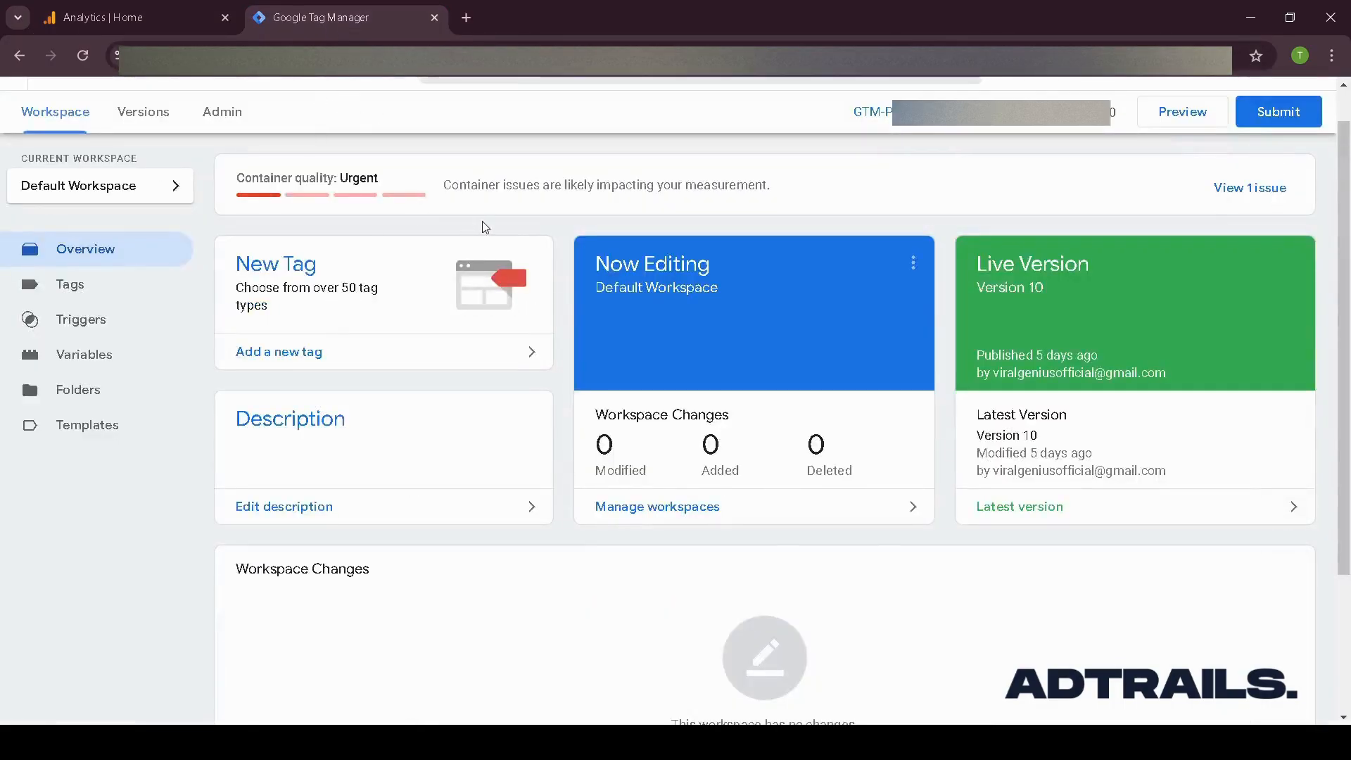
left_click(125, 17)
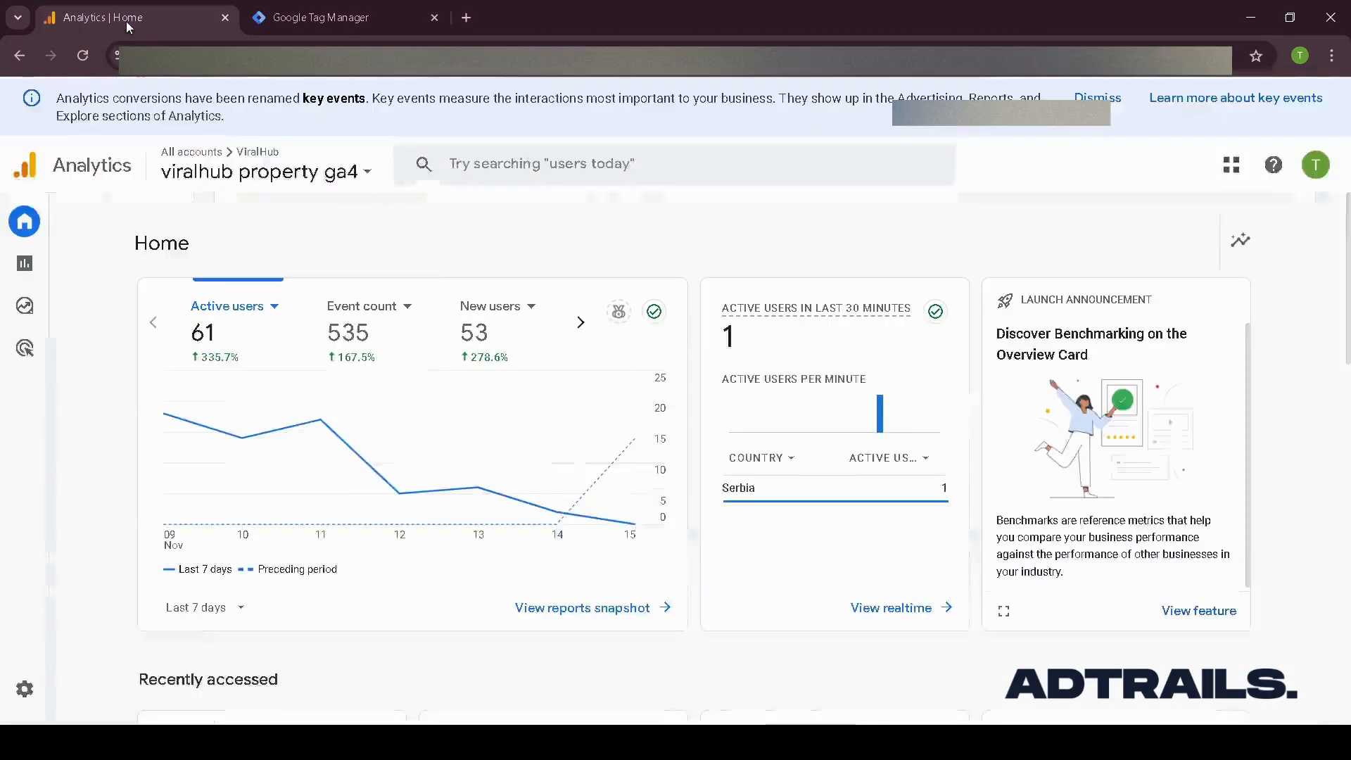
left_click(349, 16)
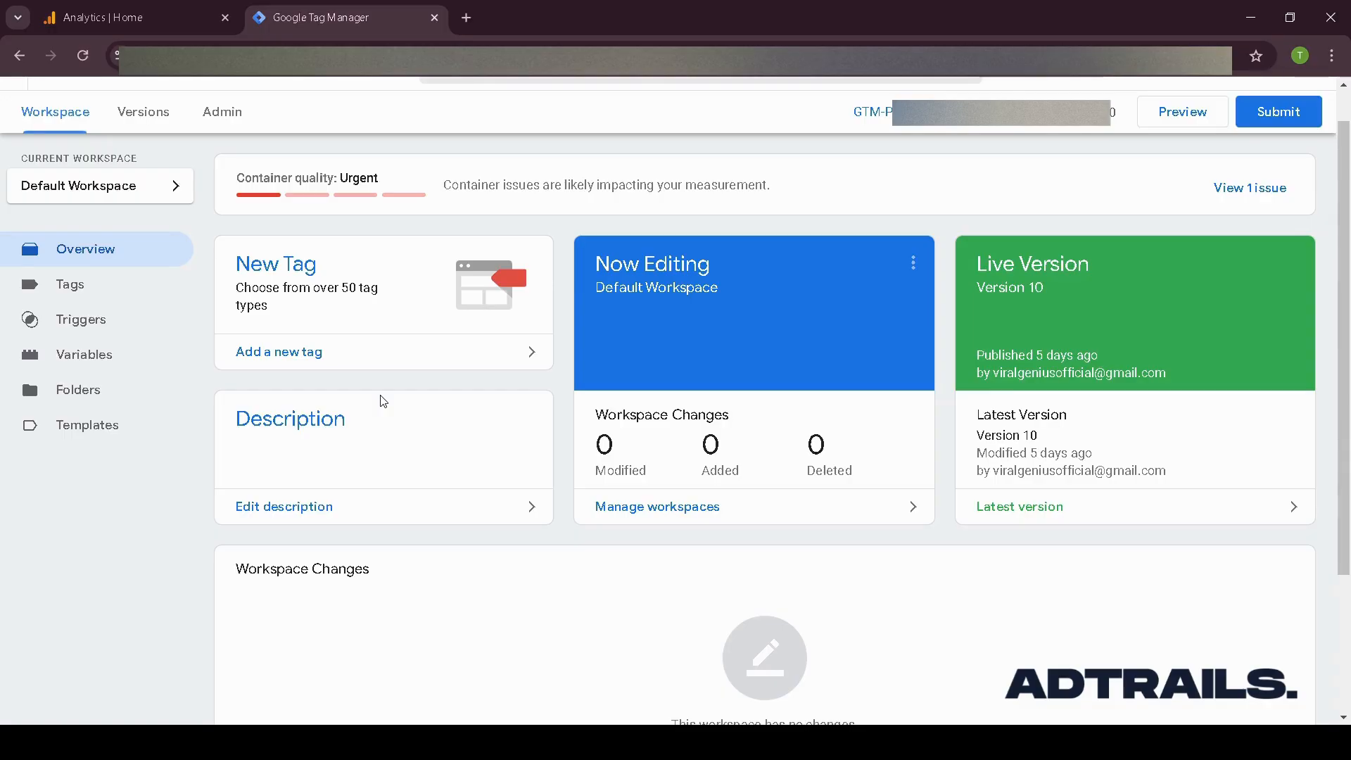
- Review the container's existing tags, triggers and variables
left_click(116, 291)
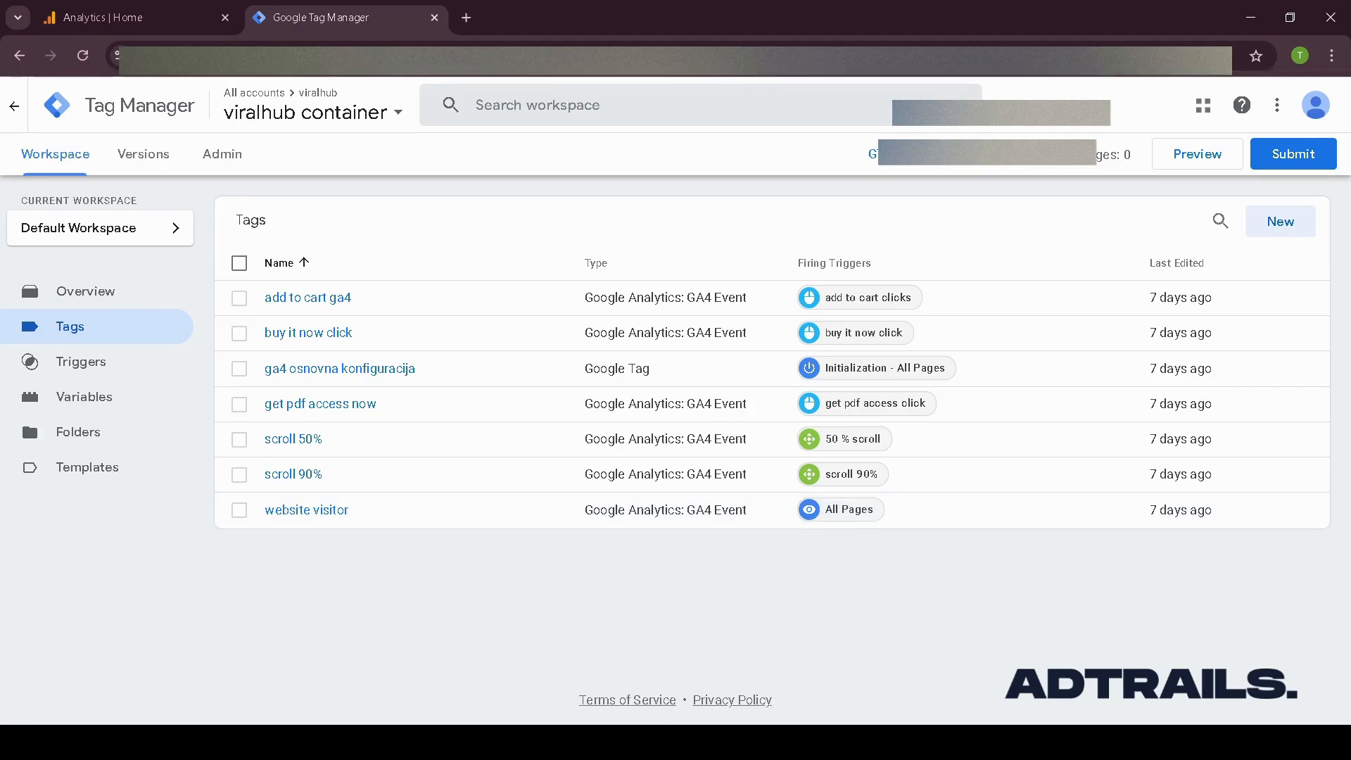
left_click(79, 363)
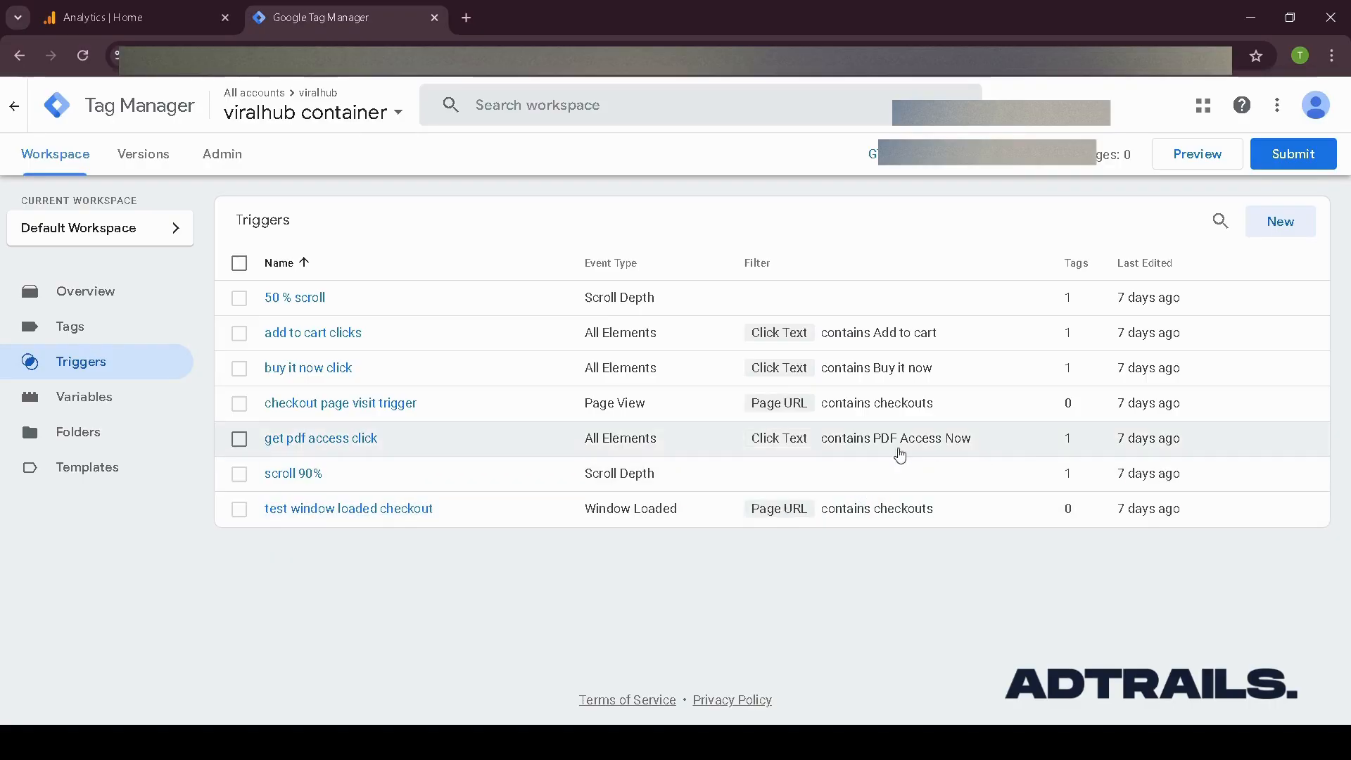
left_click(111, 399)
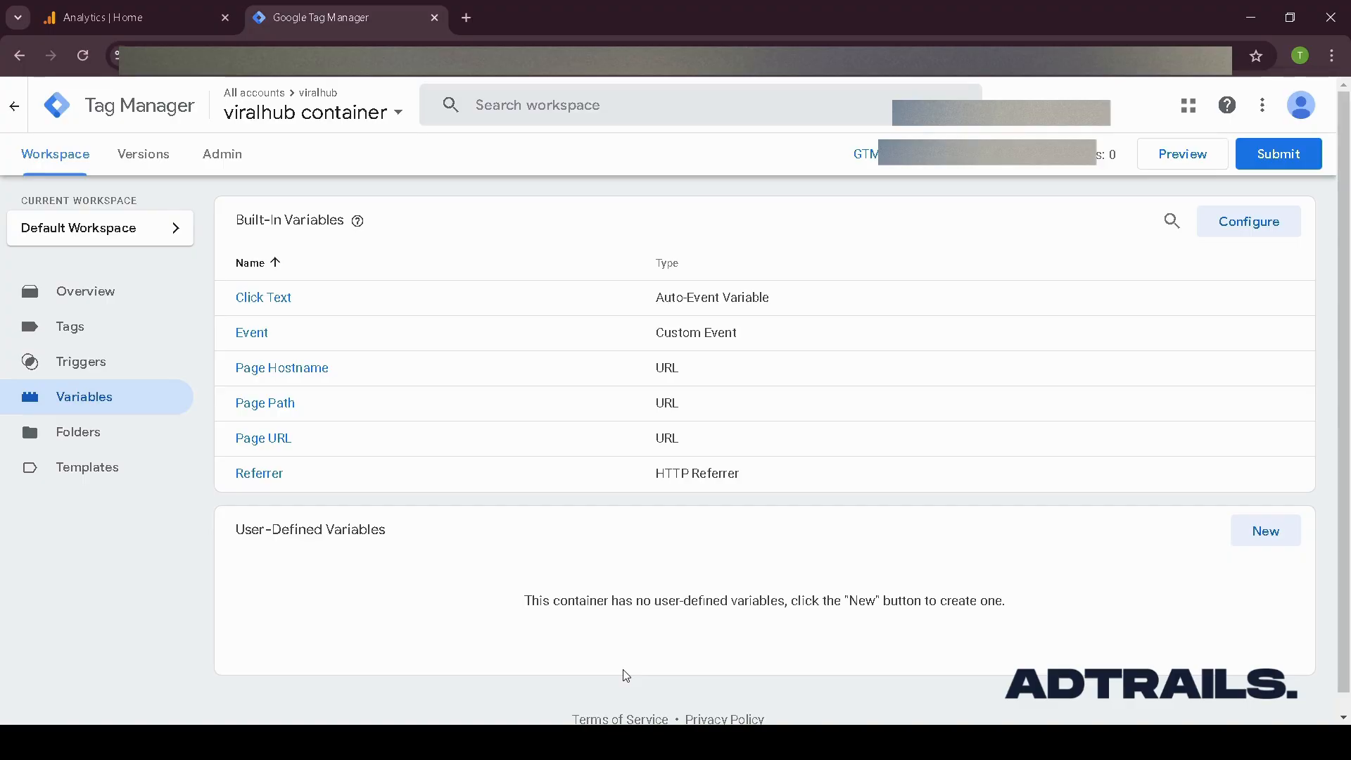
scroll(626, 676, "down", 1)
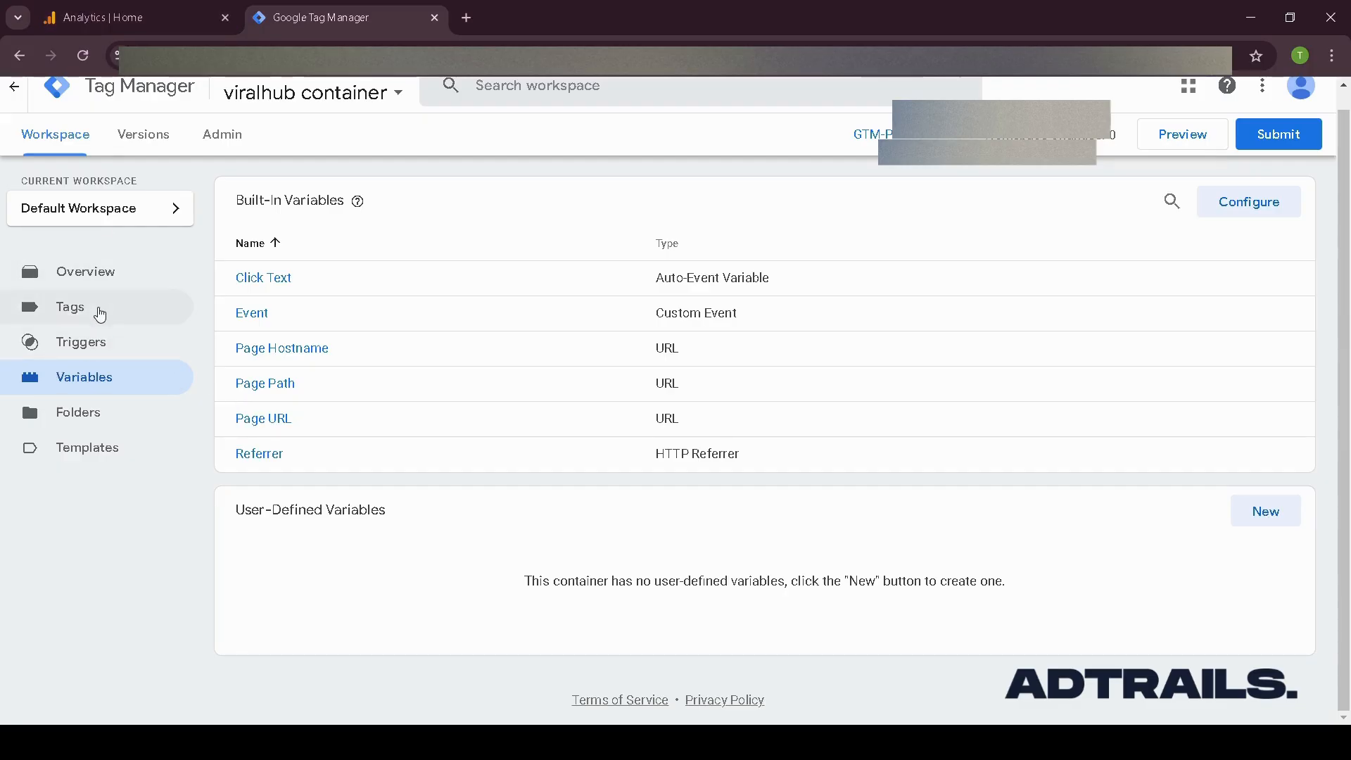
left_click(99, 315)
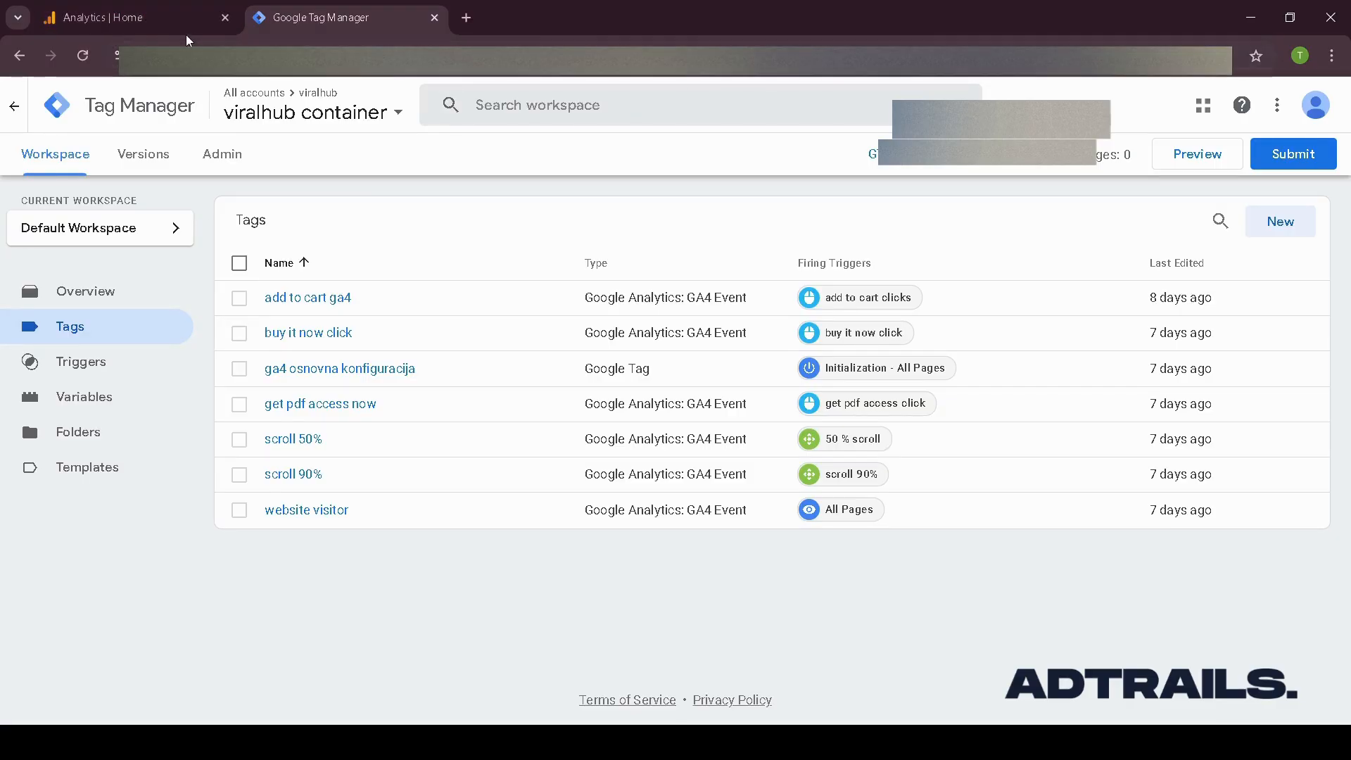
- Open the web data stream's details in the Analytics property admin to examine its stream settings and events
left_click(145, 24)
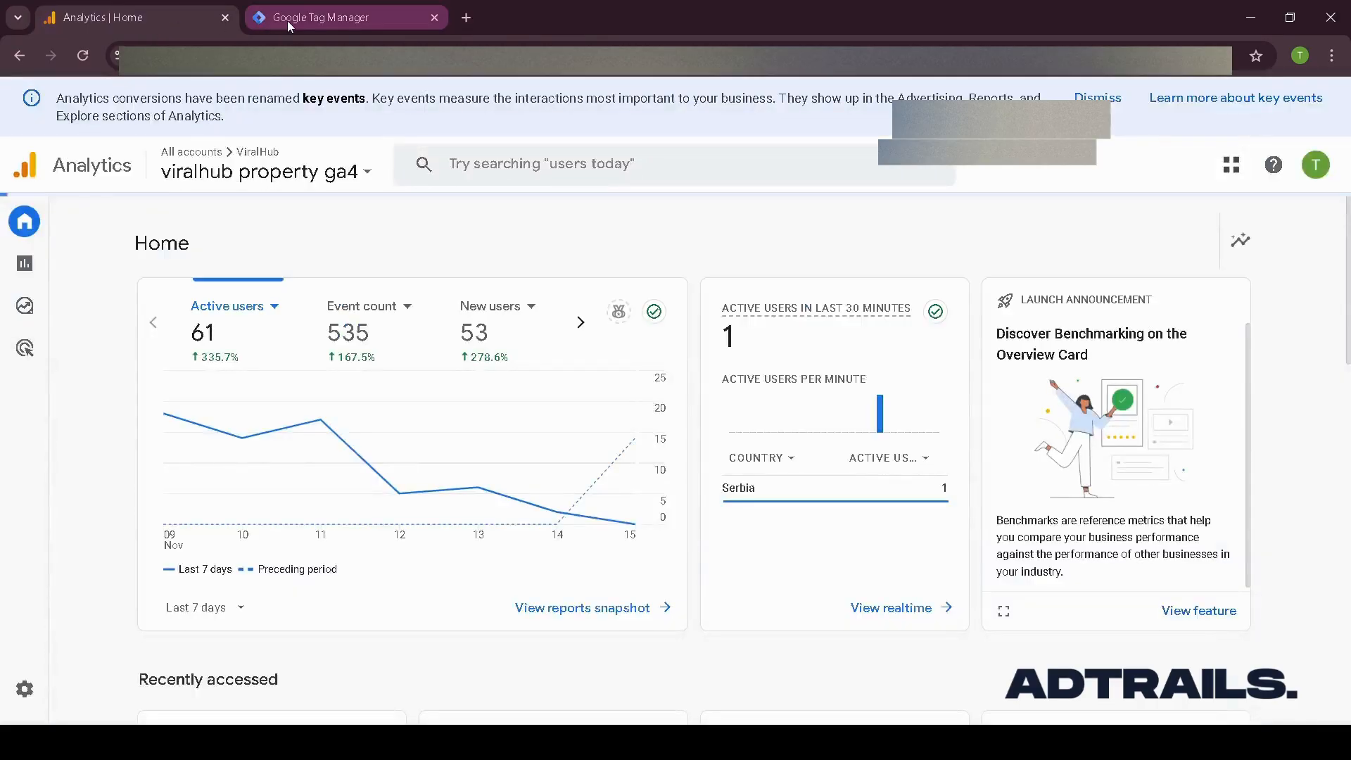
left_click(328, 24)
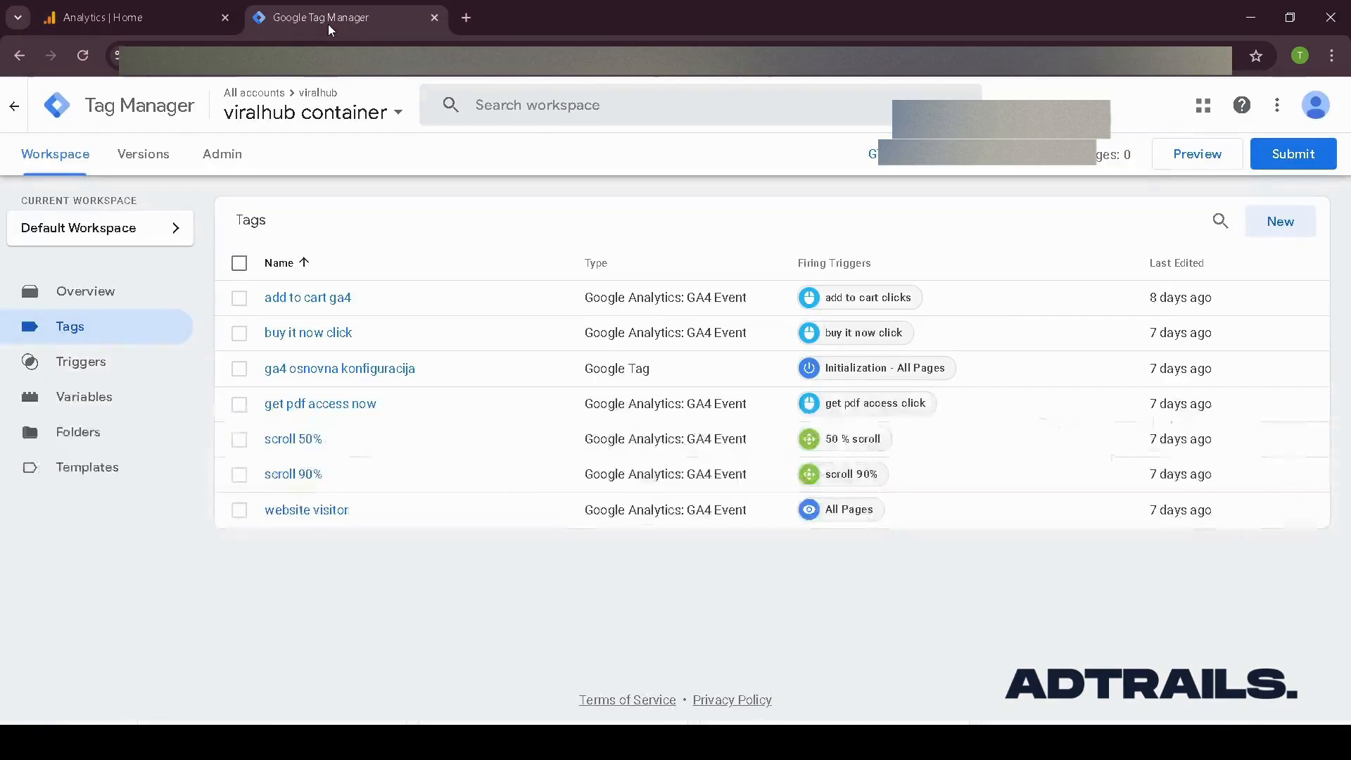
left_click(129, 19)
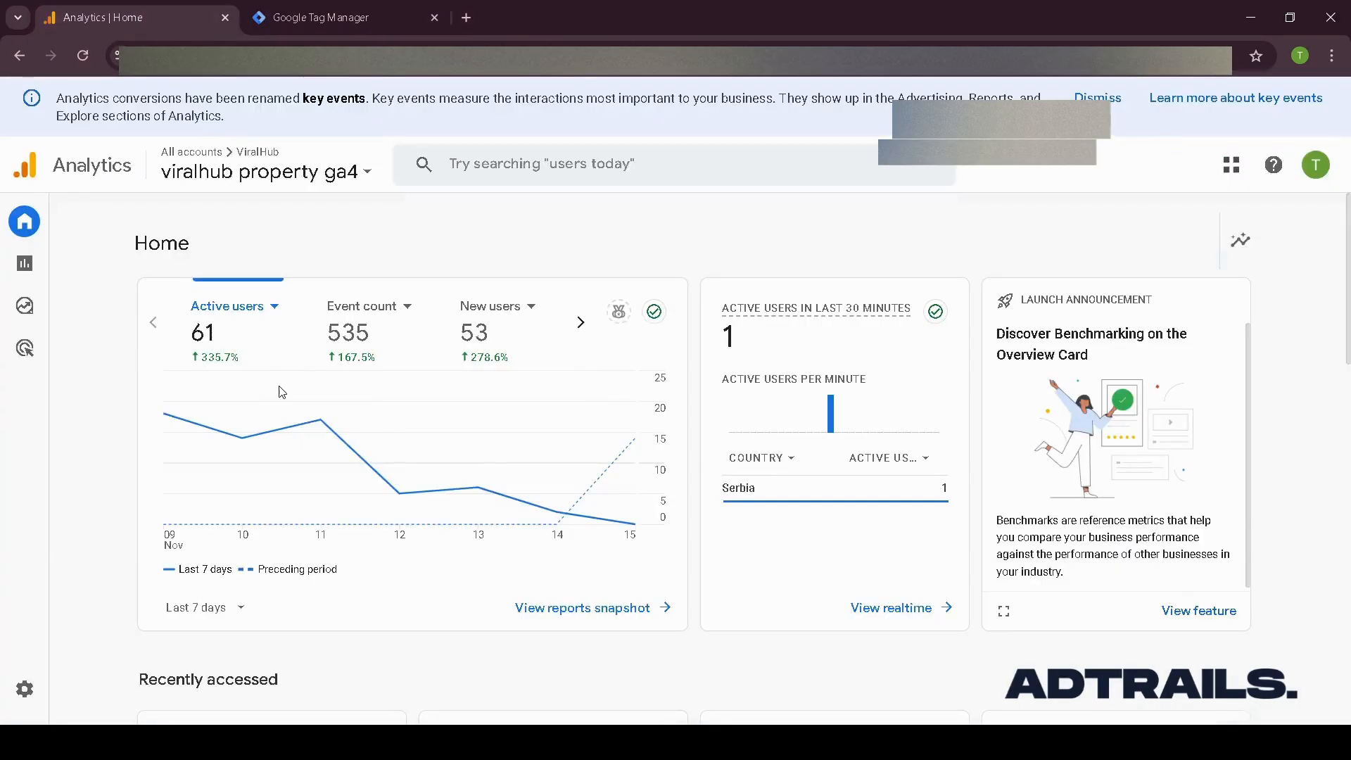
left_click(42, 688)
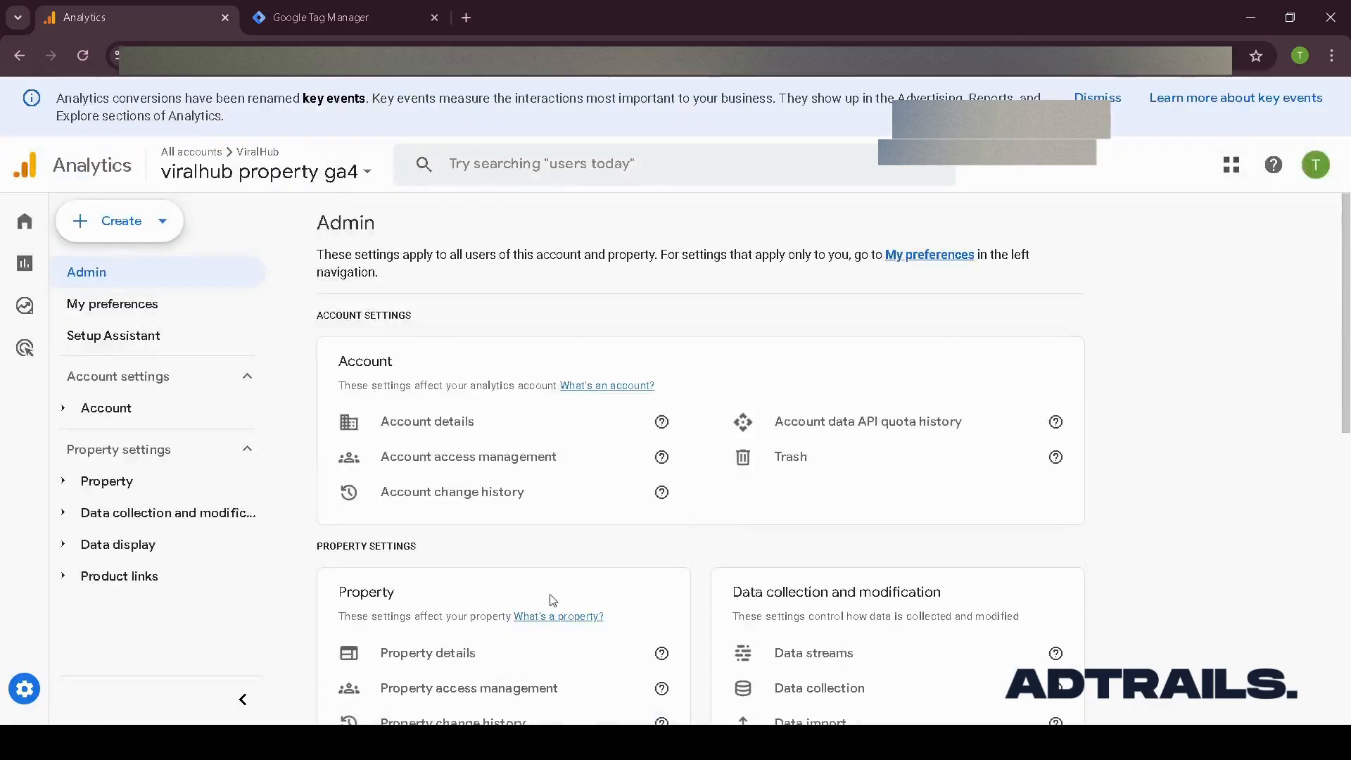
scroll(774, 580, "down", 1)
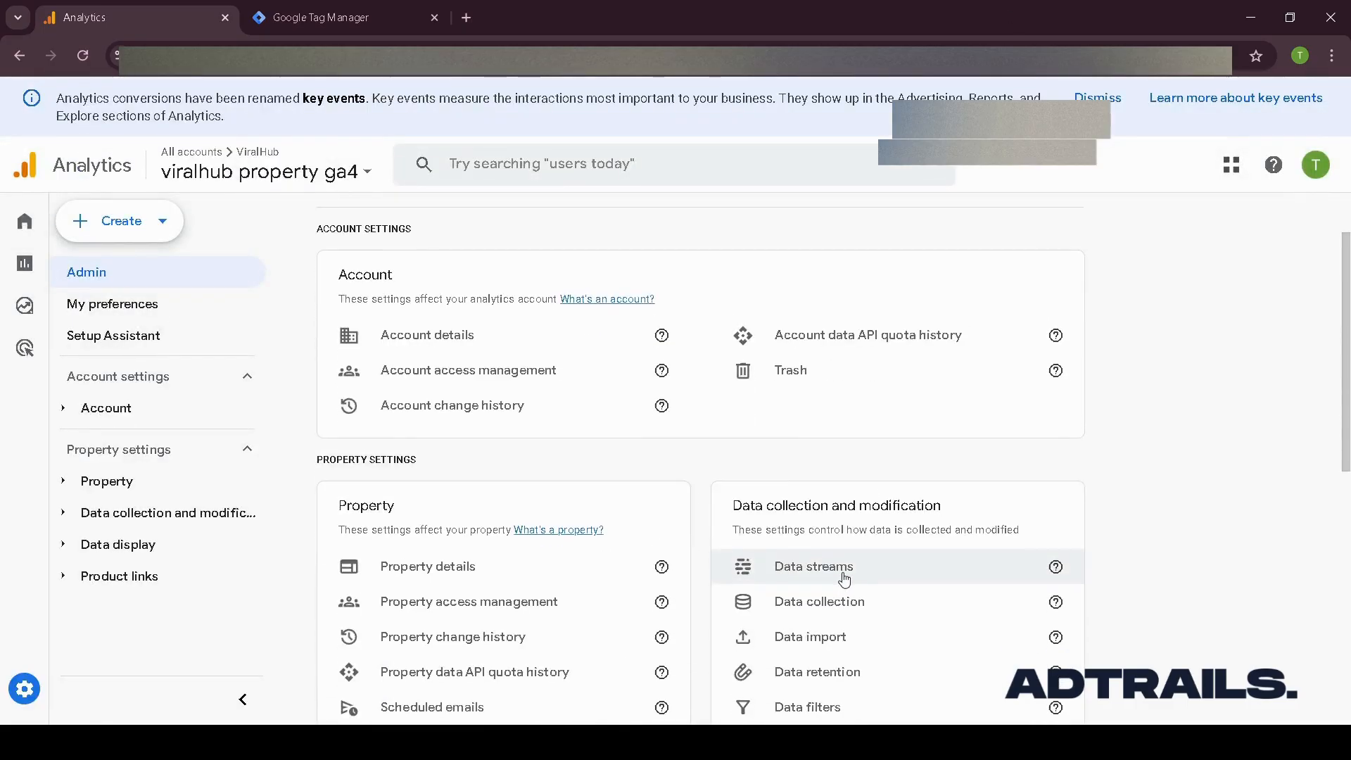
left_click(814, 566)
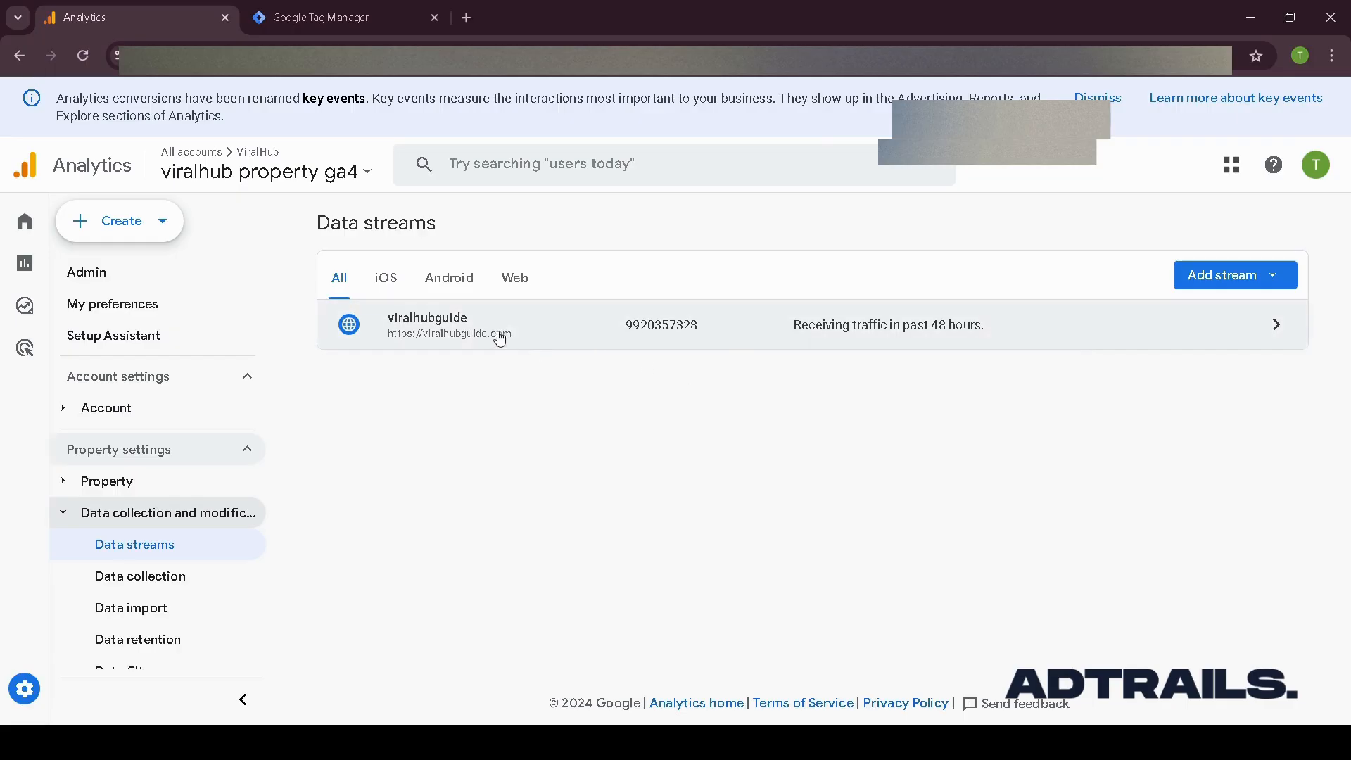
left_click(500, 339)
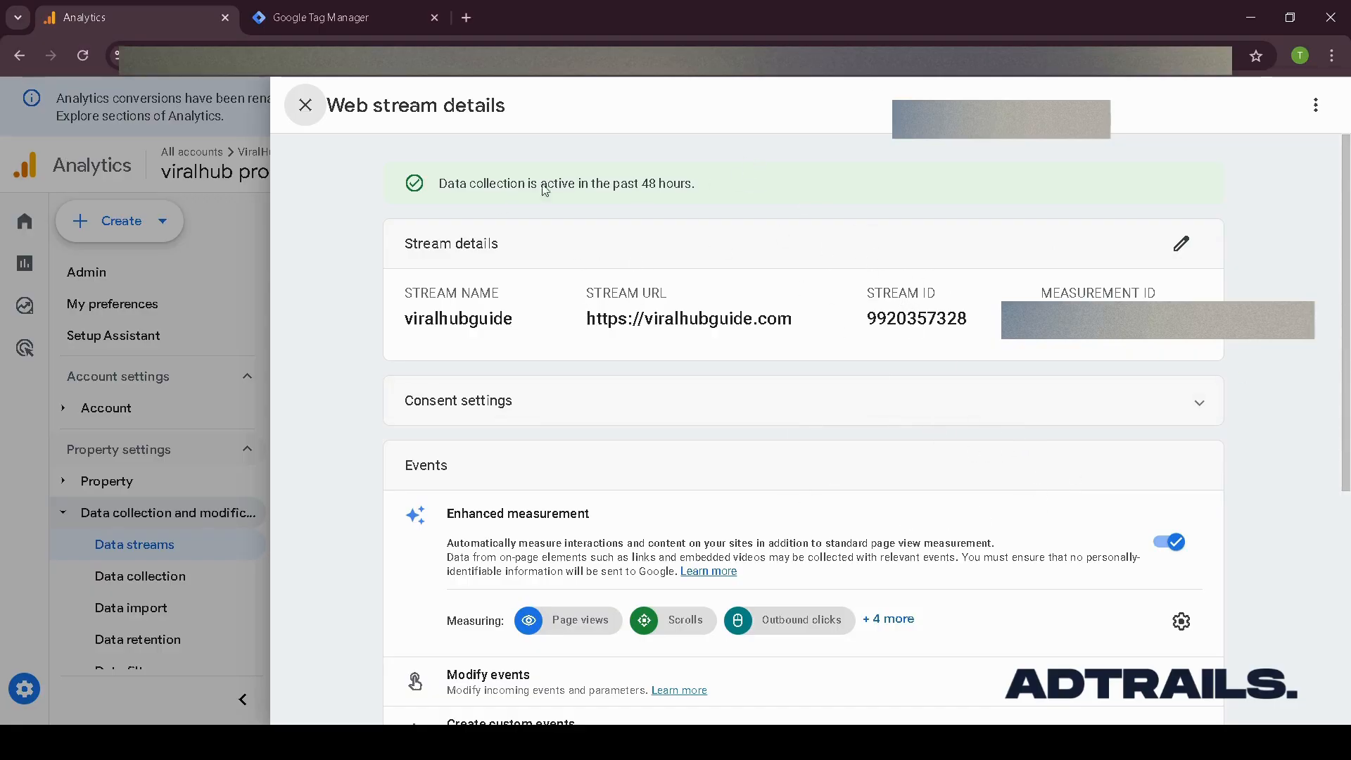
scroll(928, 460, "down", 3)
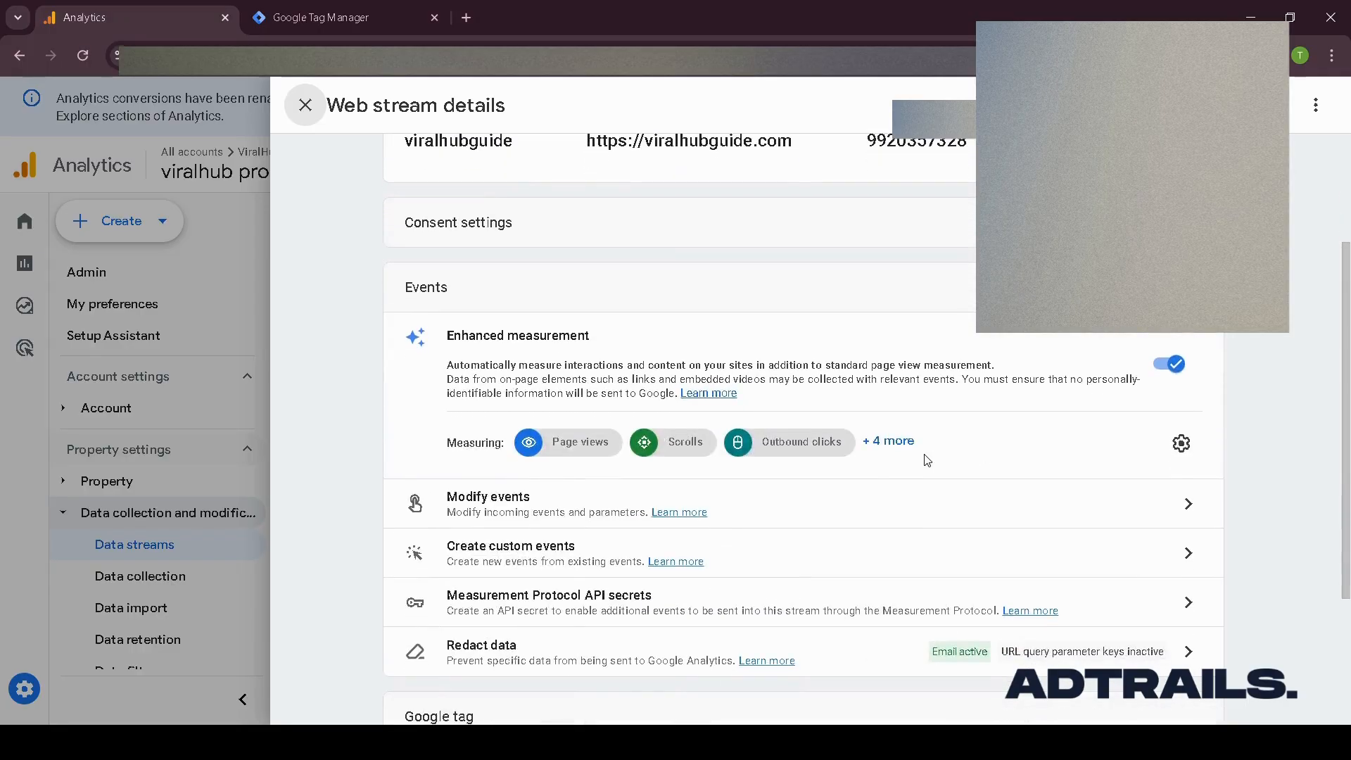
scroll(929, 362, "down", 1)
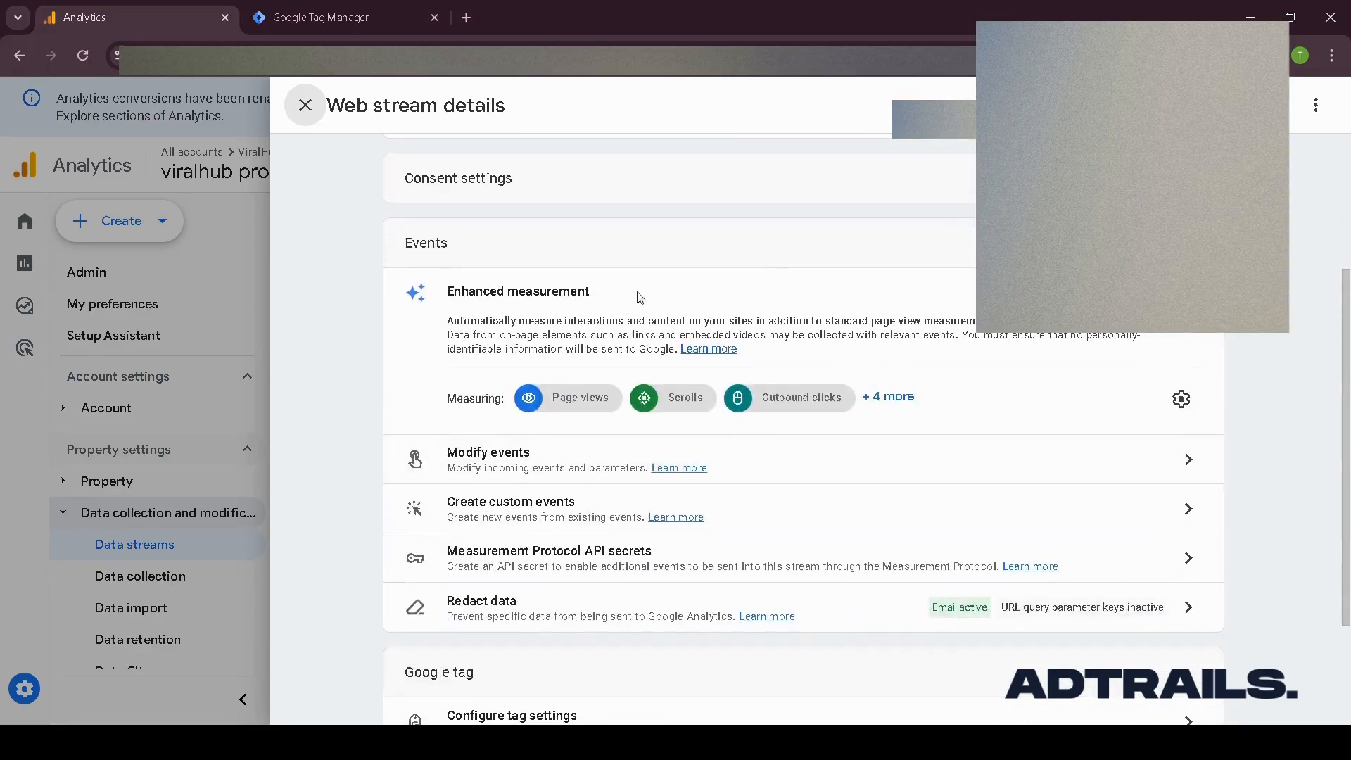
scroll(917, 430, "down", 1)
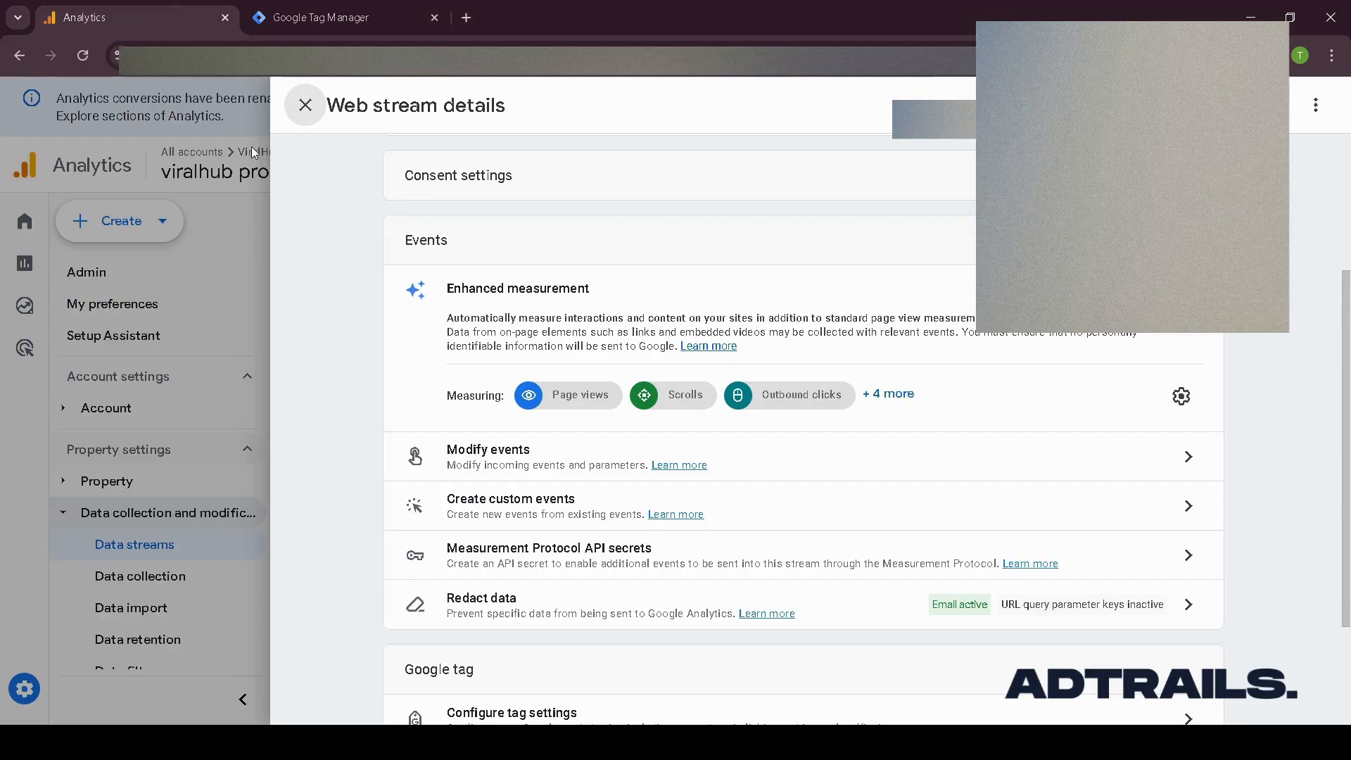
left_click(307, 115)
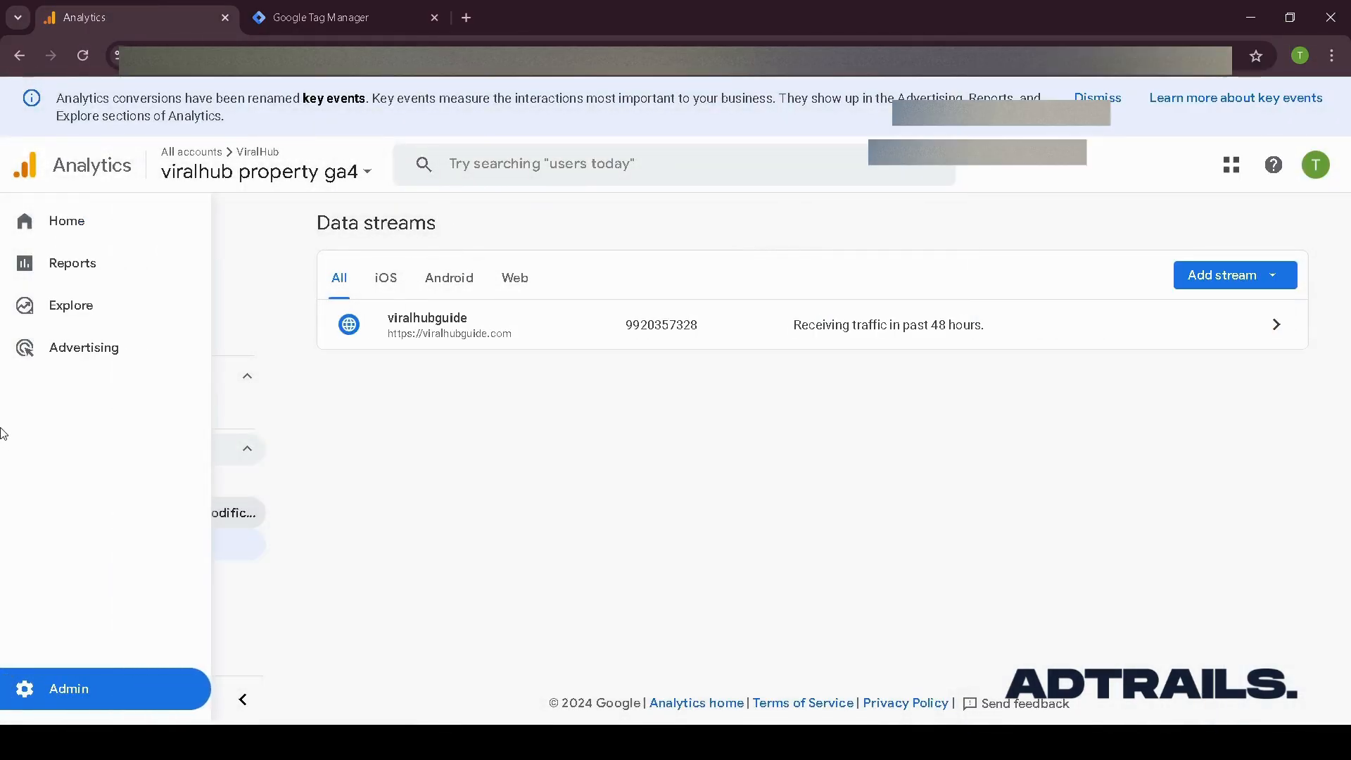
- Create a new tag in Tag Manager and name it tutorial adtrails - buy it now click
left_click(320, 16)
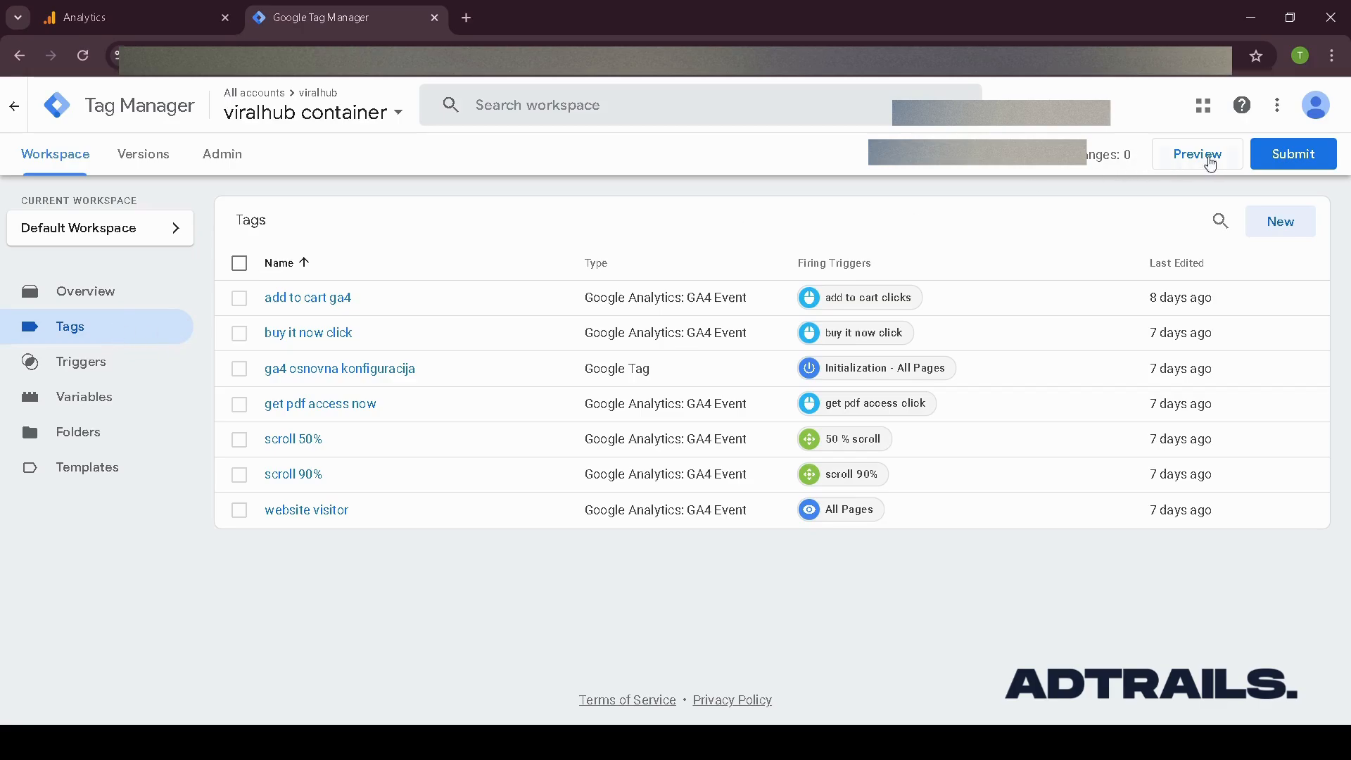
left_click(1280, 221)
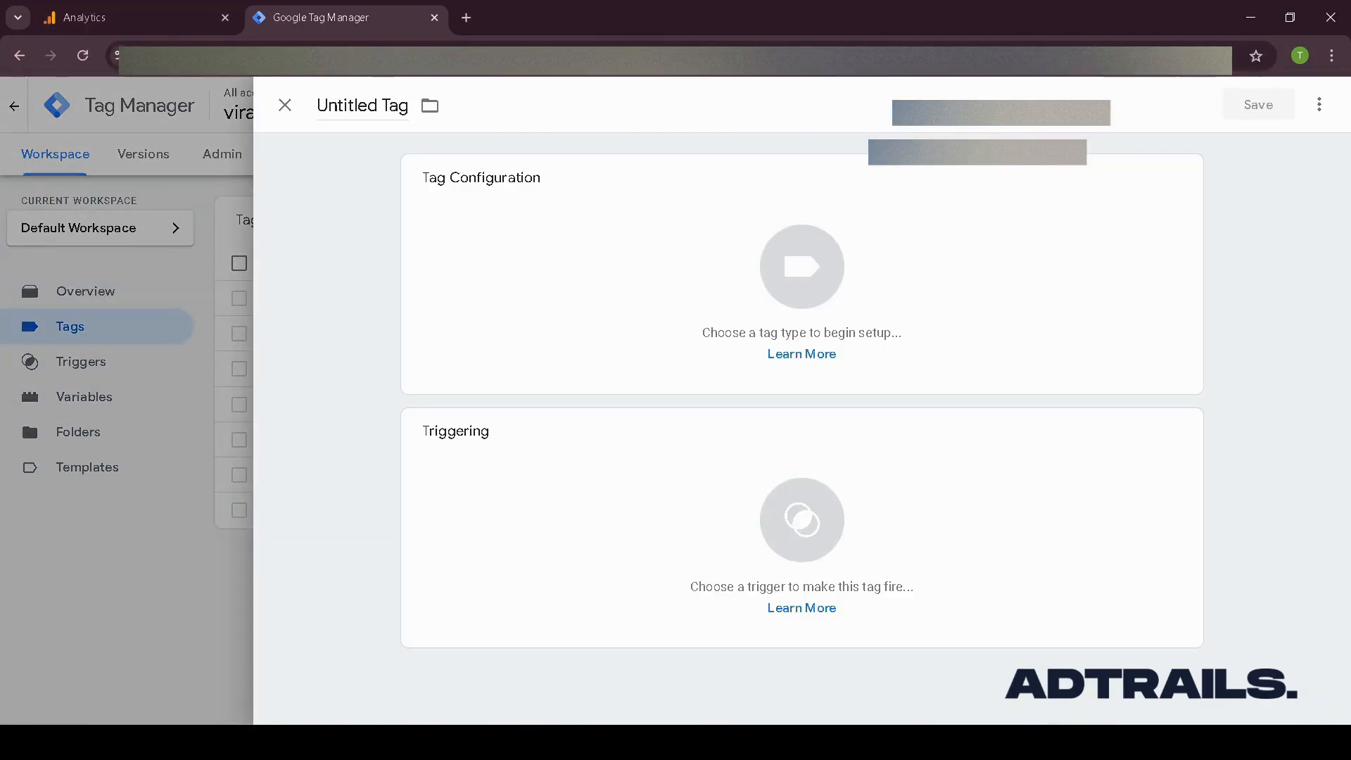
left_click(383, 105)
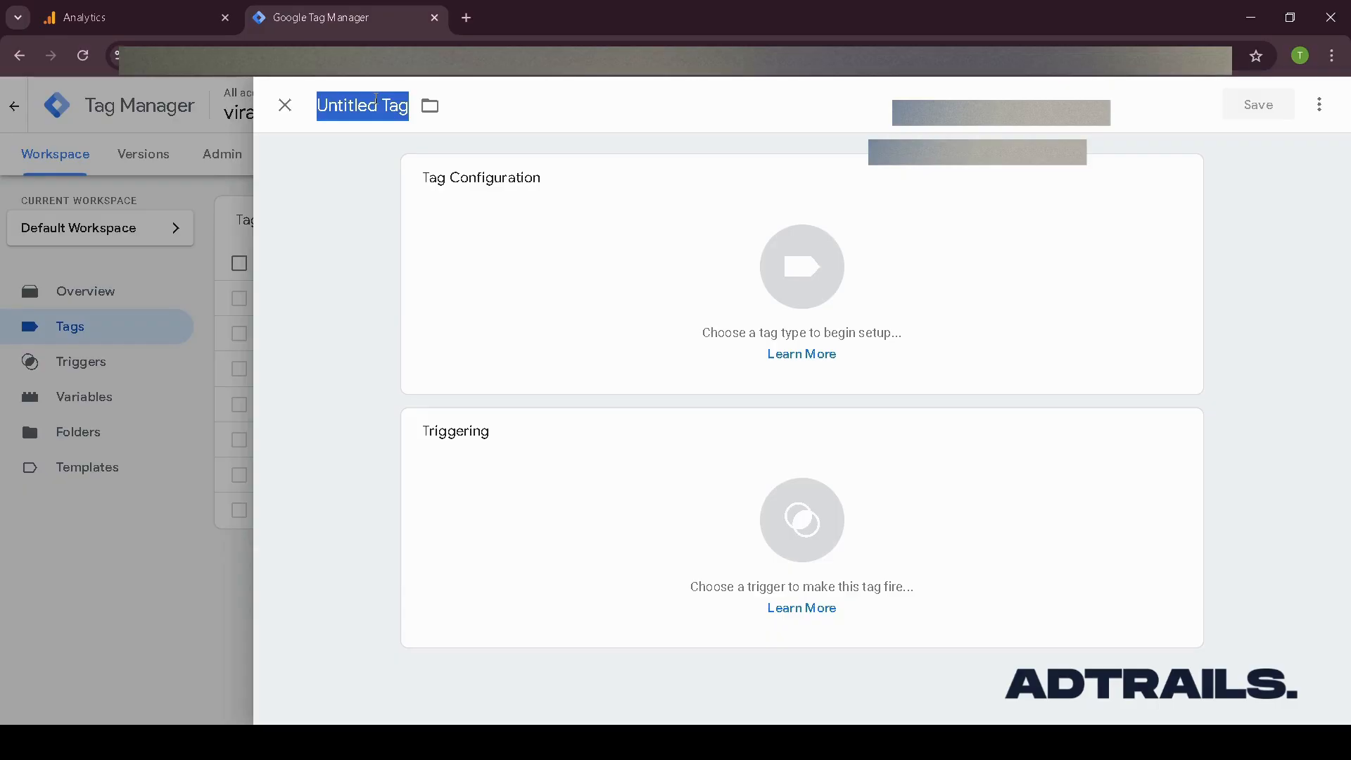
type("tutoria")
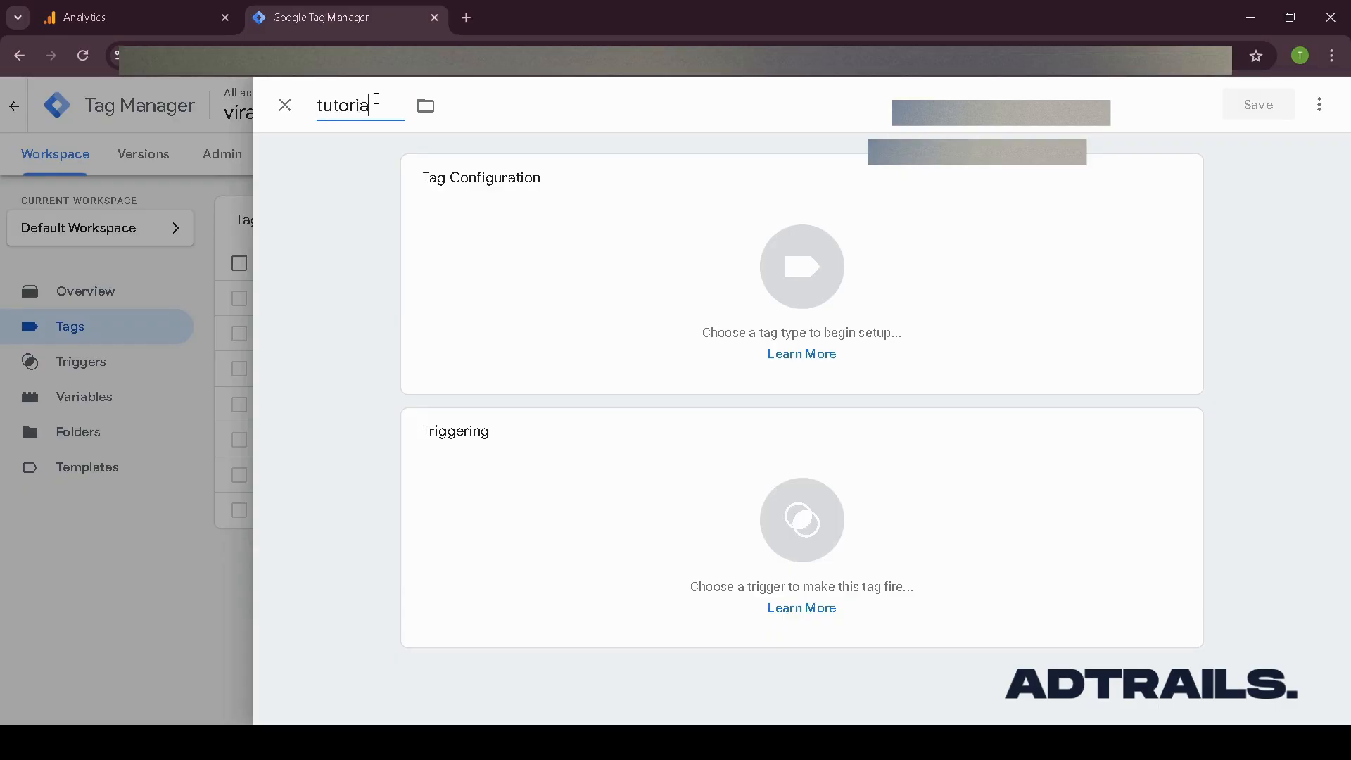
type("l adtrails")
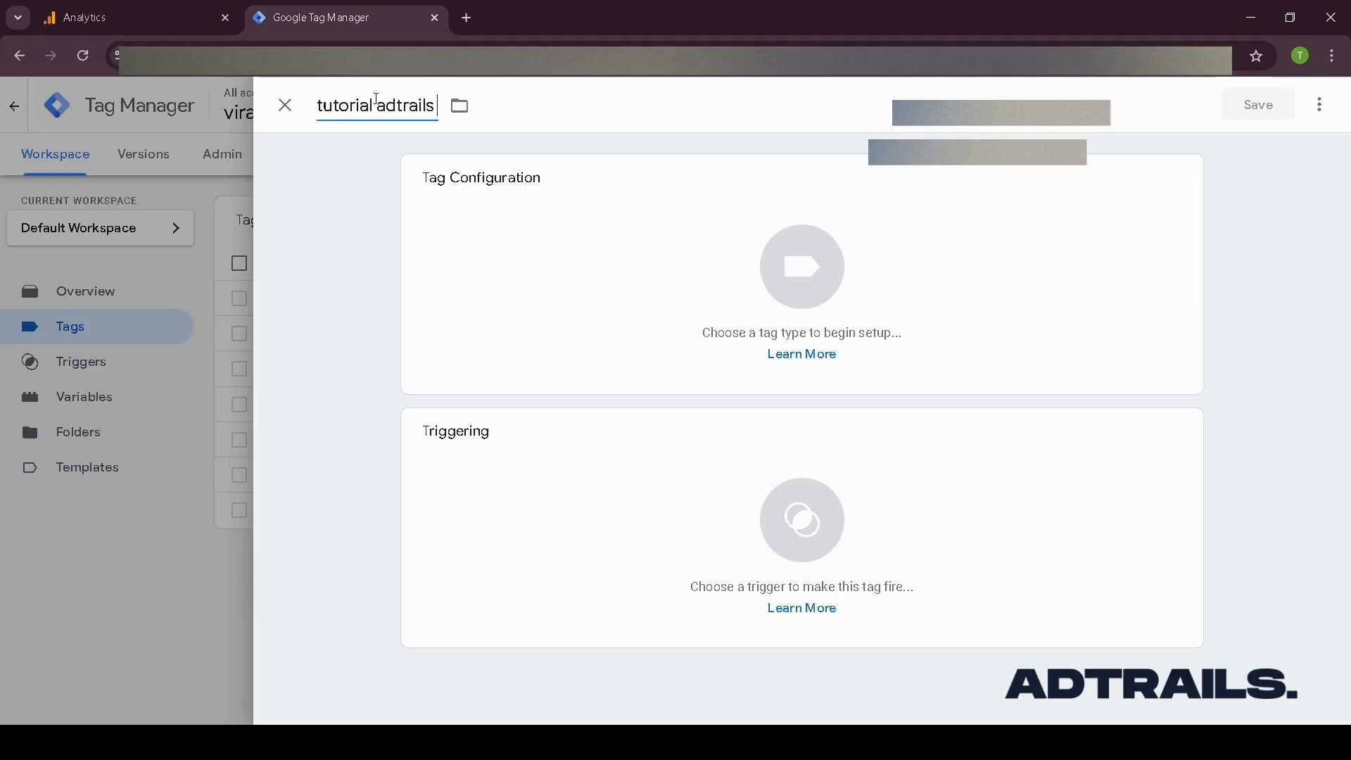
type(" - buy it now click")
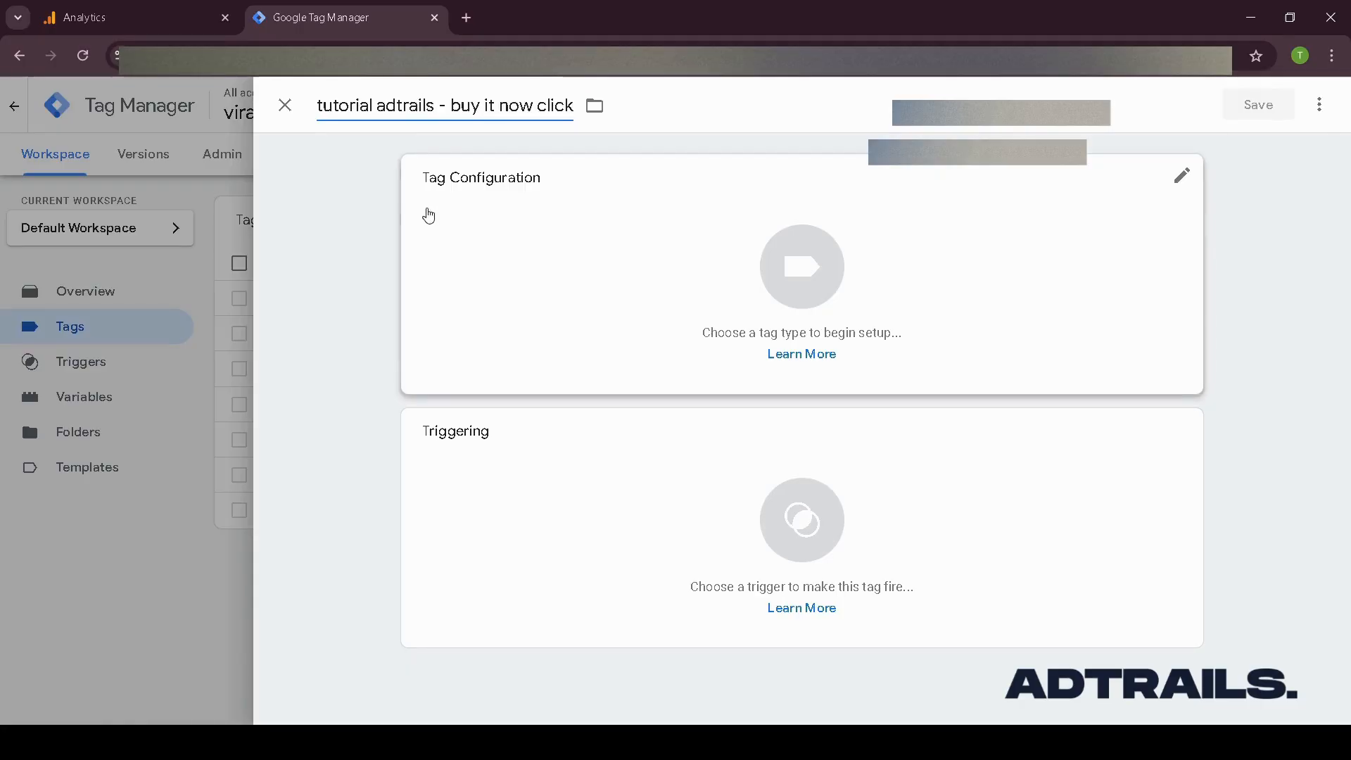
left_click(454, 242)
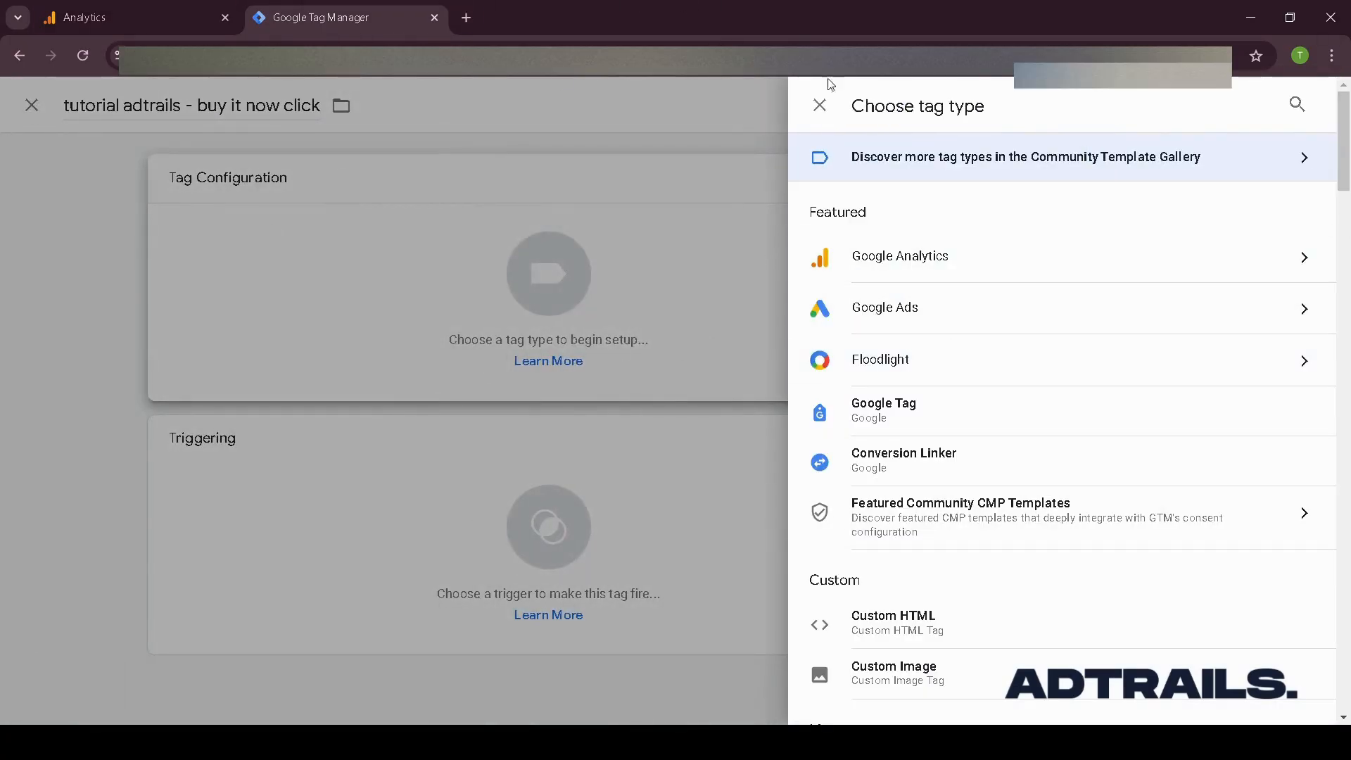
left_click(1270, 278)
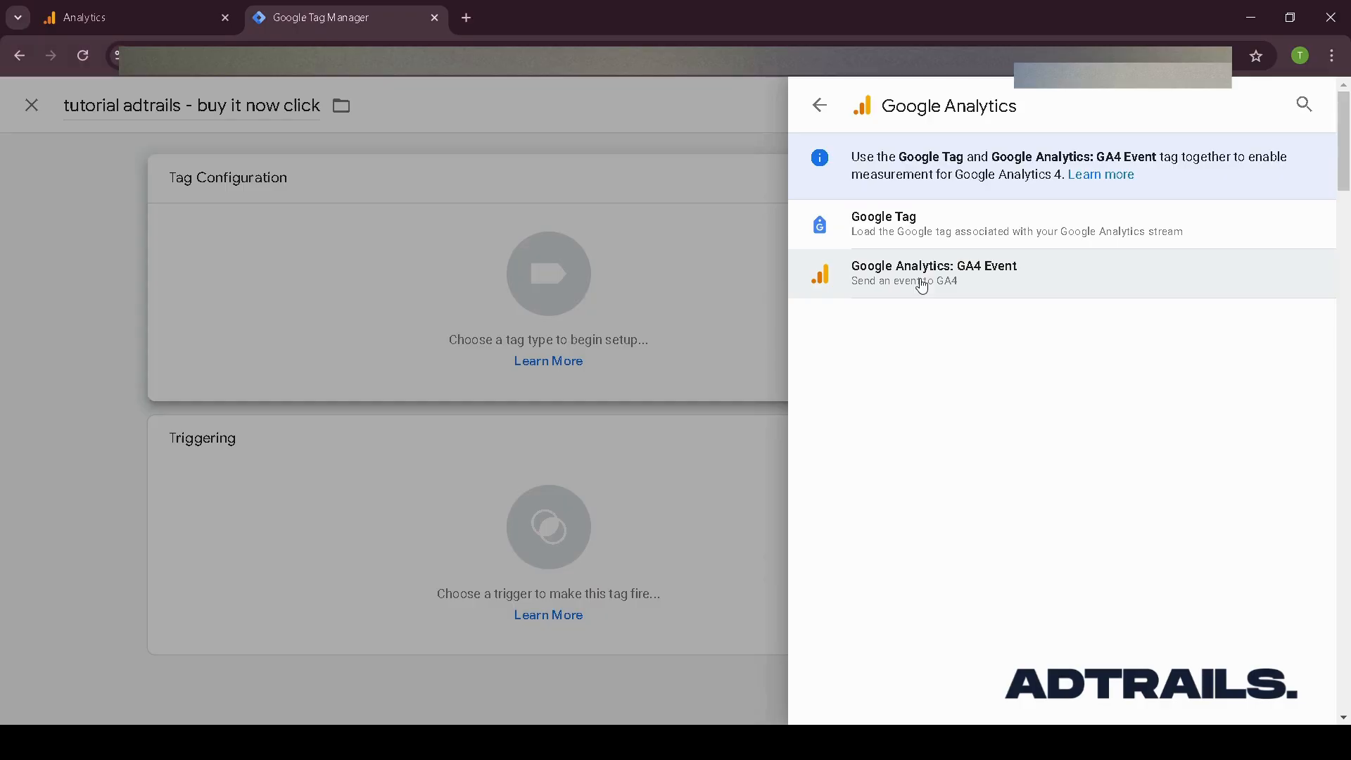
left_click(818, 107)
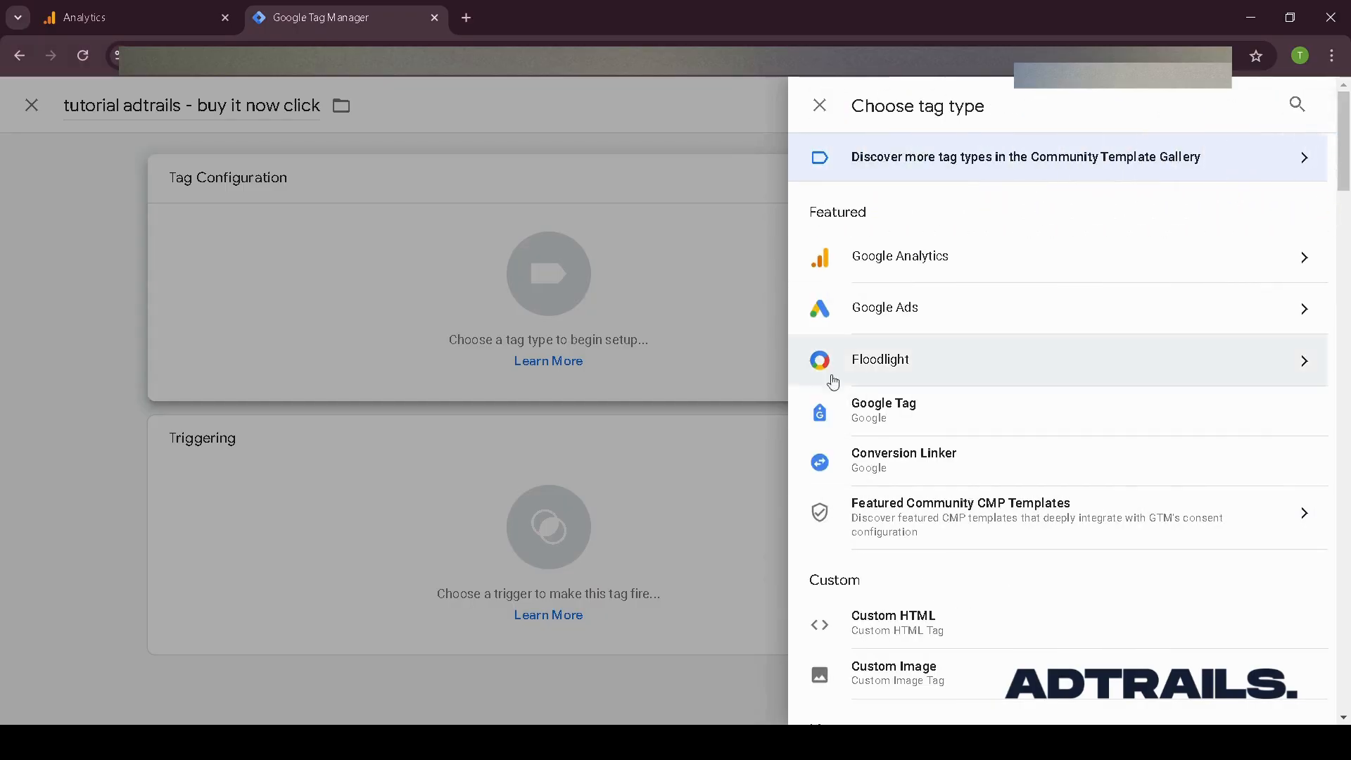
left_click(582, 148)
double_click(356, 105)
double_click(483, 106)
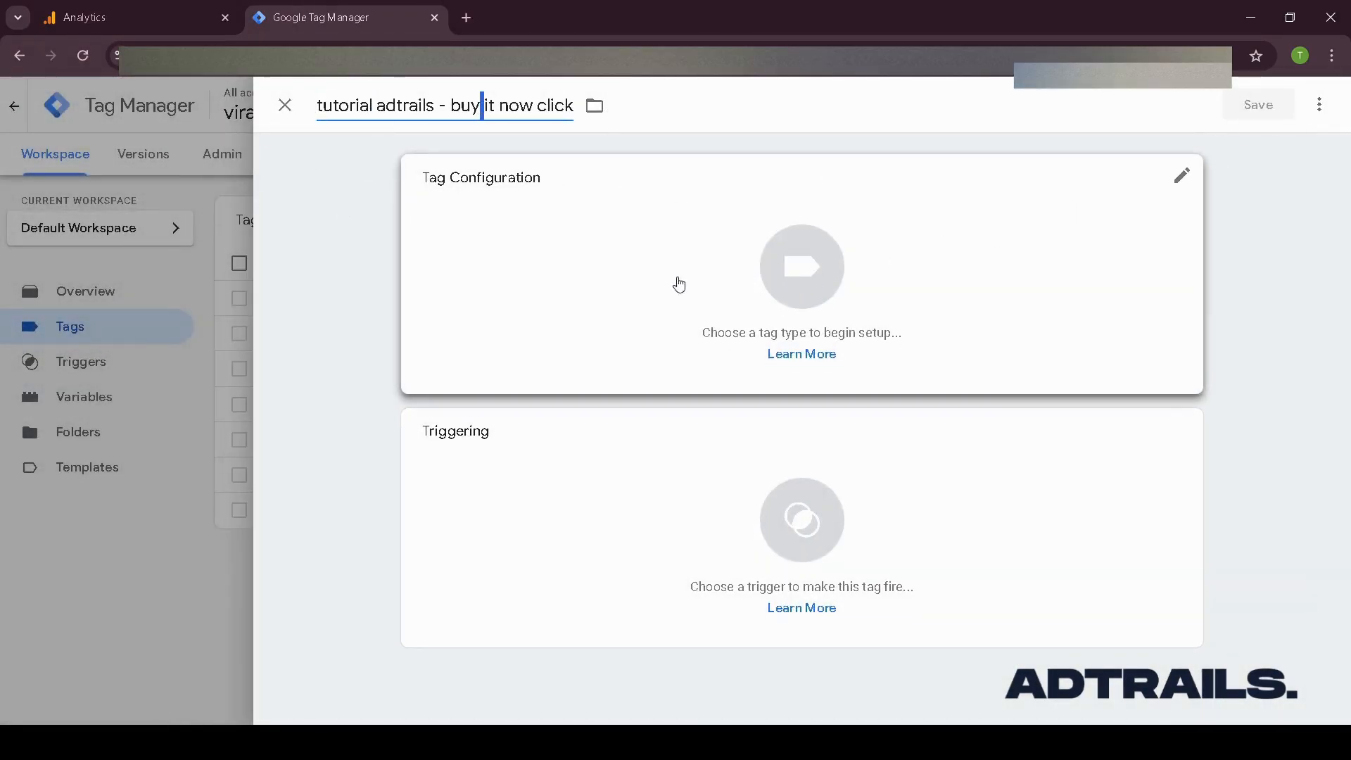
- Set the tag's type to Google Analytics: GA4 Event
left_click(524, 245)
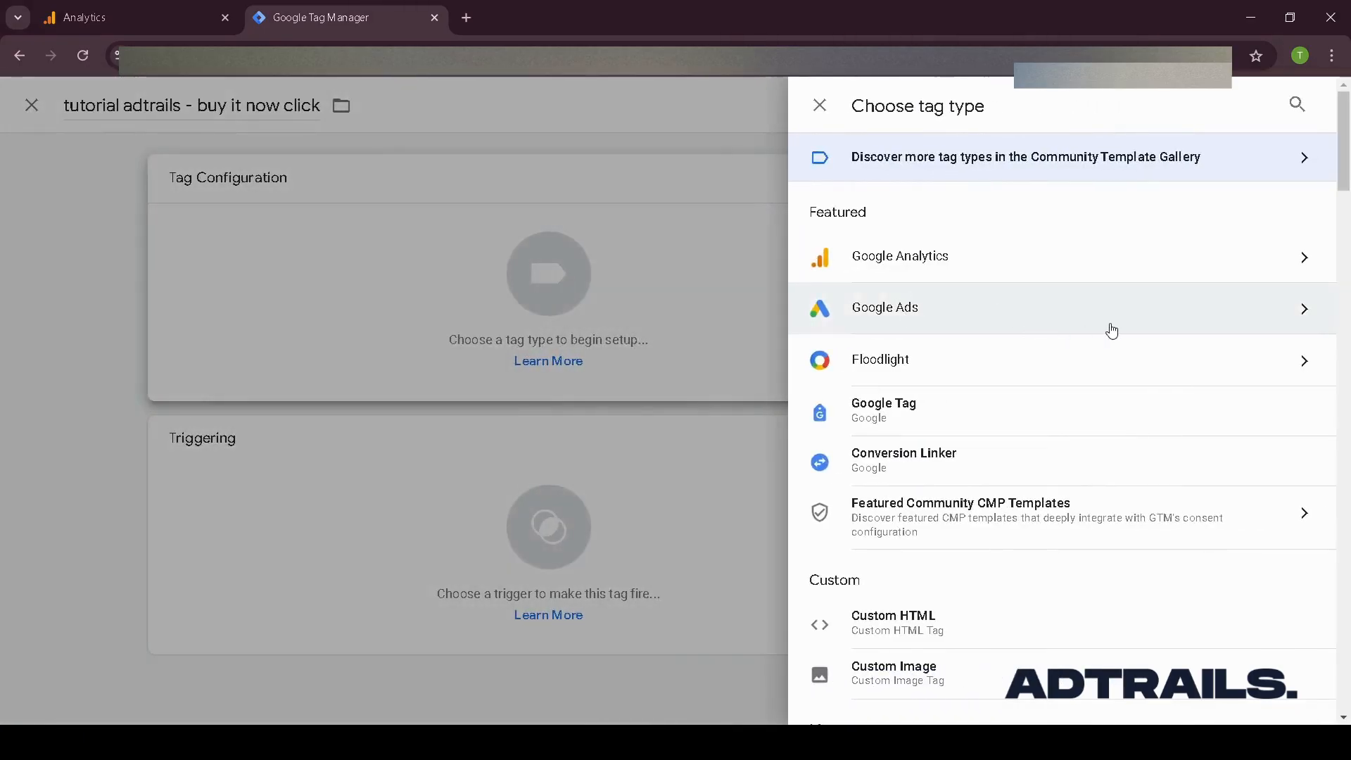
left_click(1263, 313)
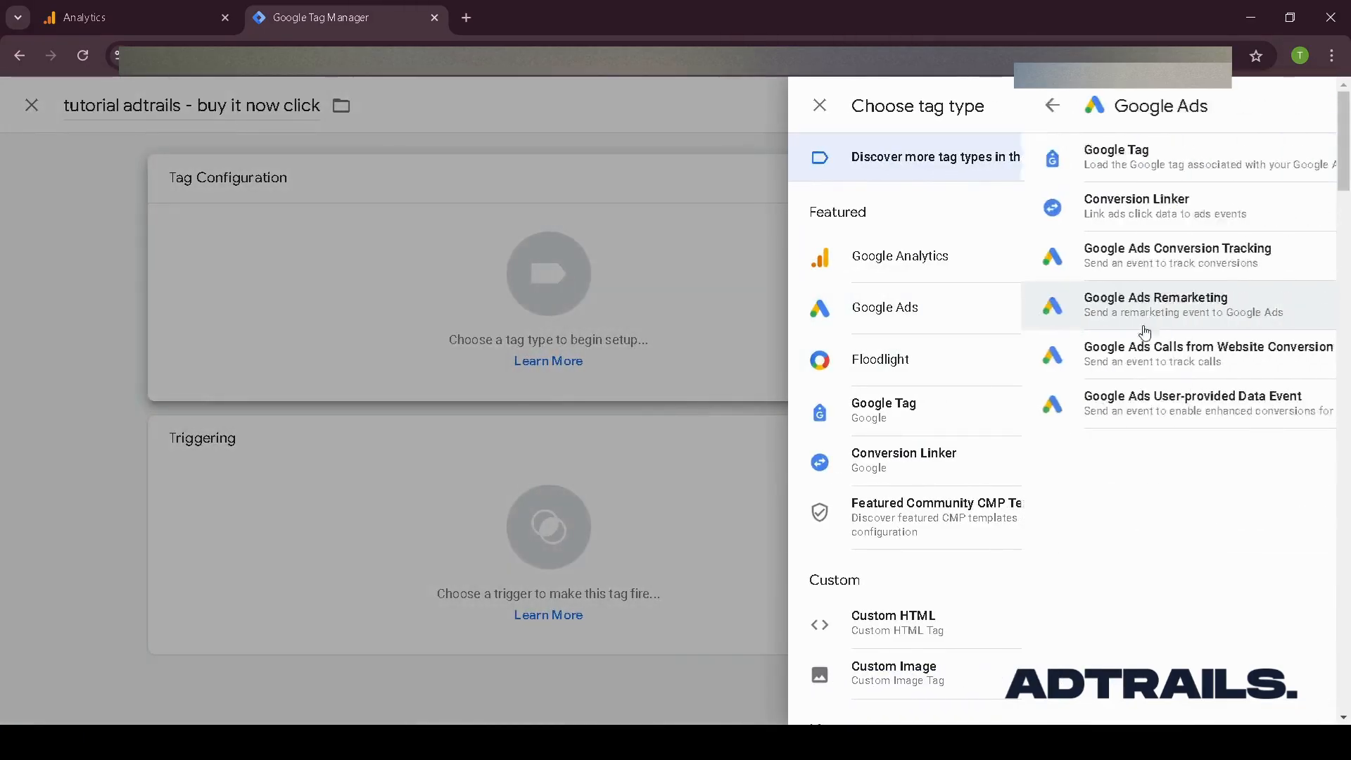
left_click(819, 106)
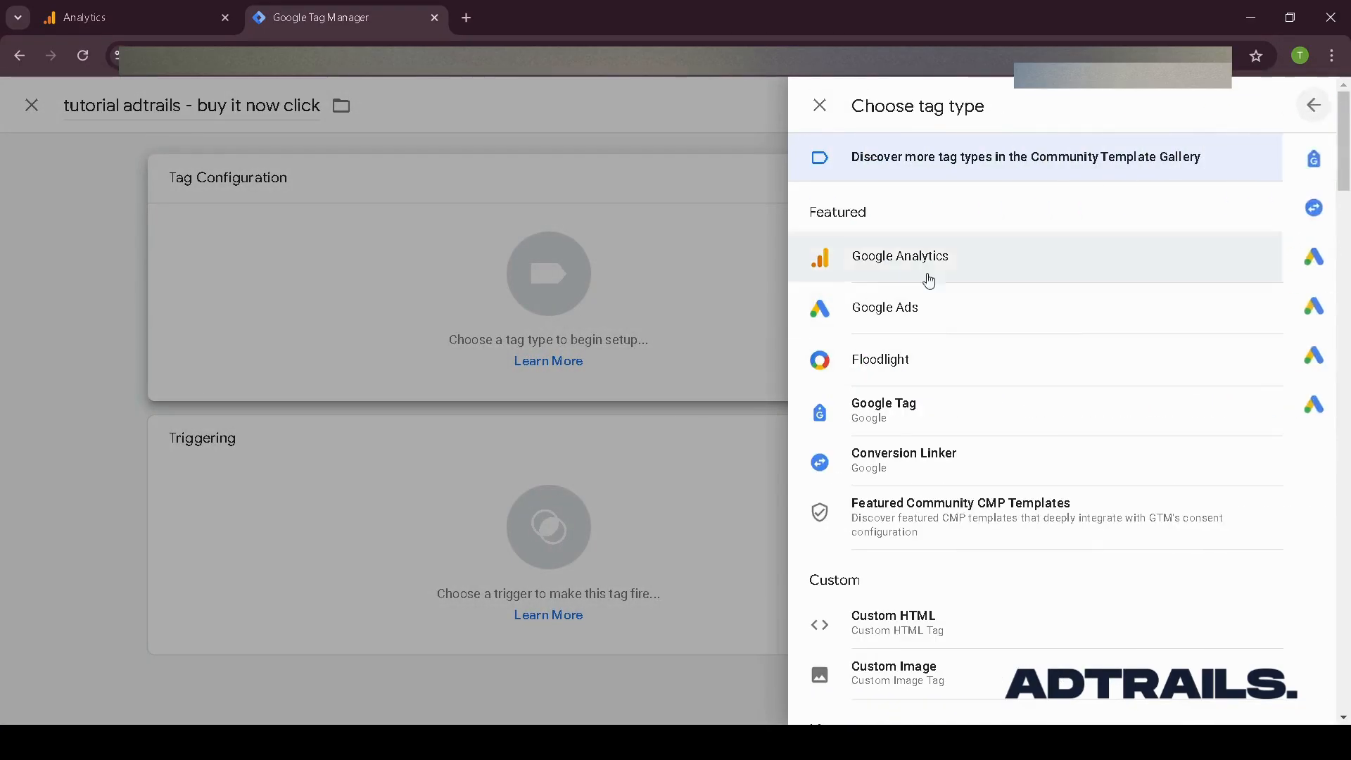
left_click(1252, 261)
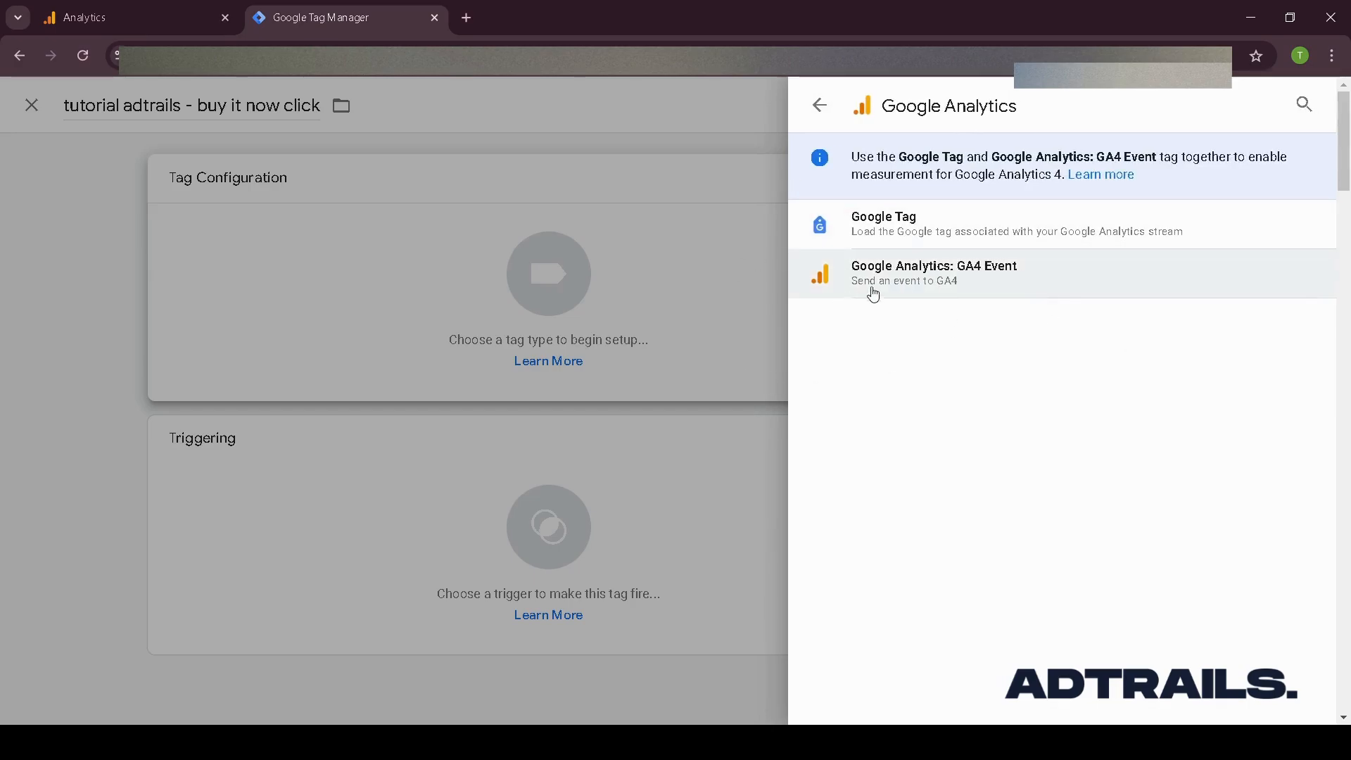
left_click(1013, 293)
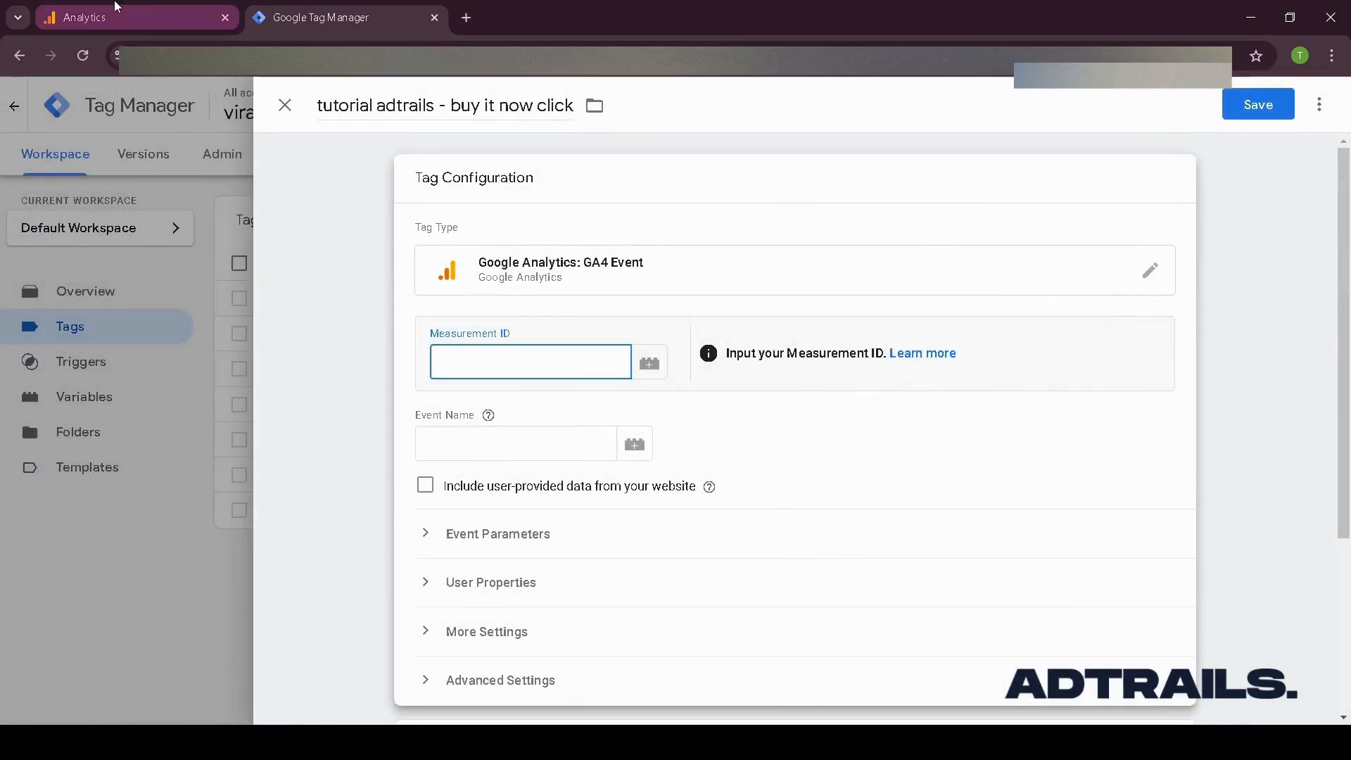
left_click(157, 31)
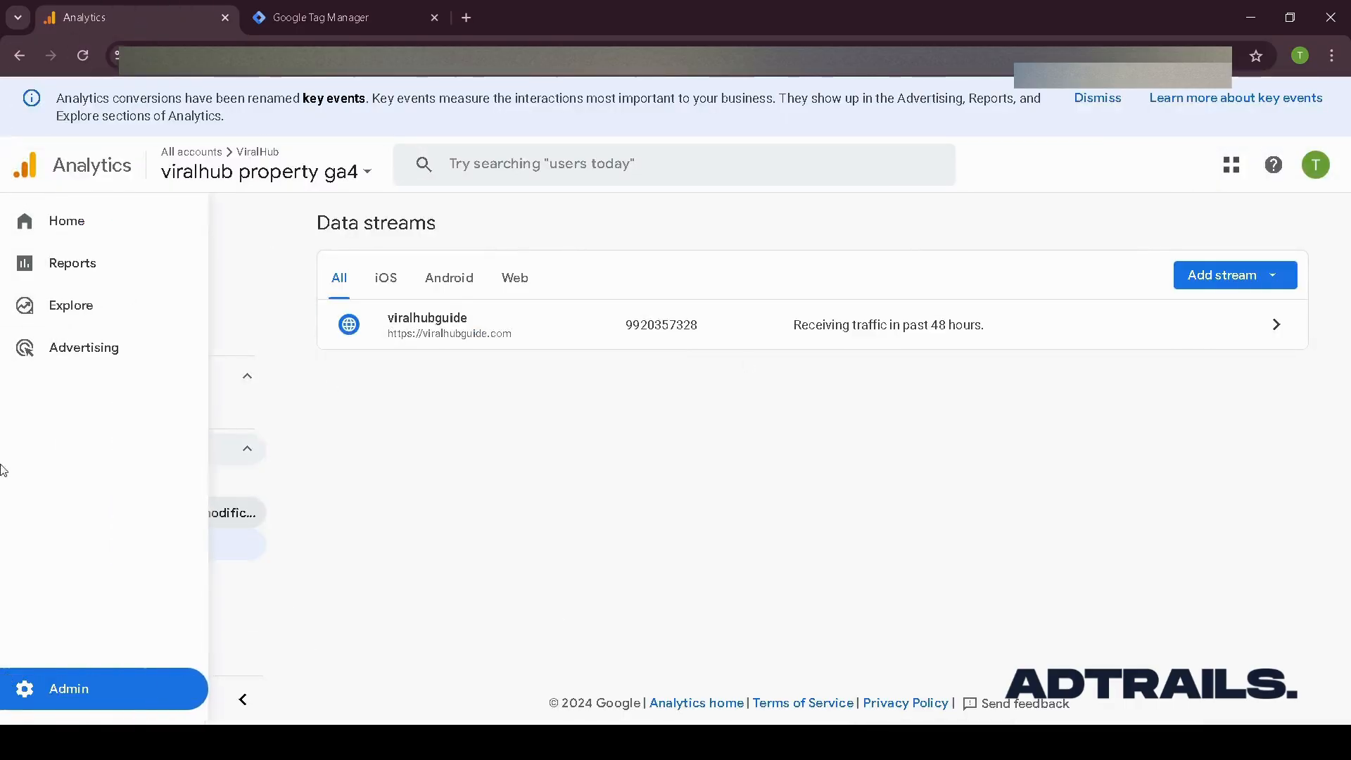
left_click(354, 21)
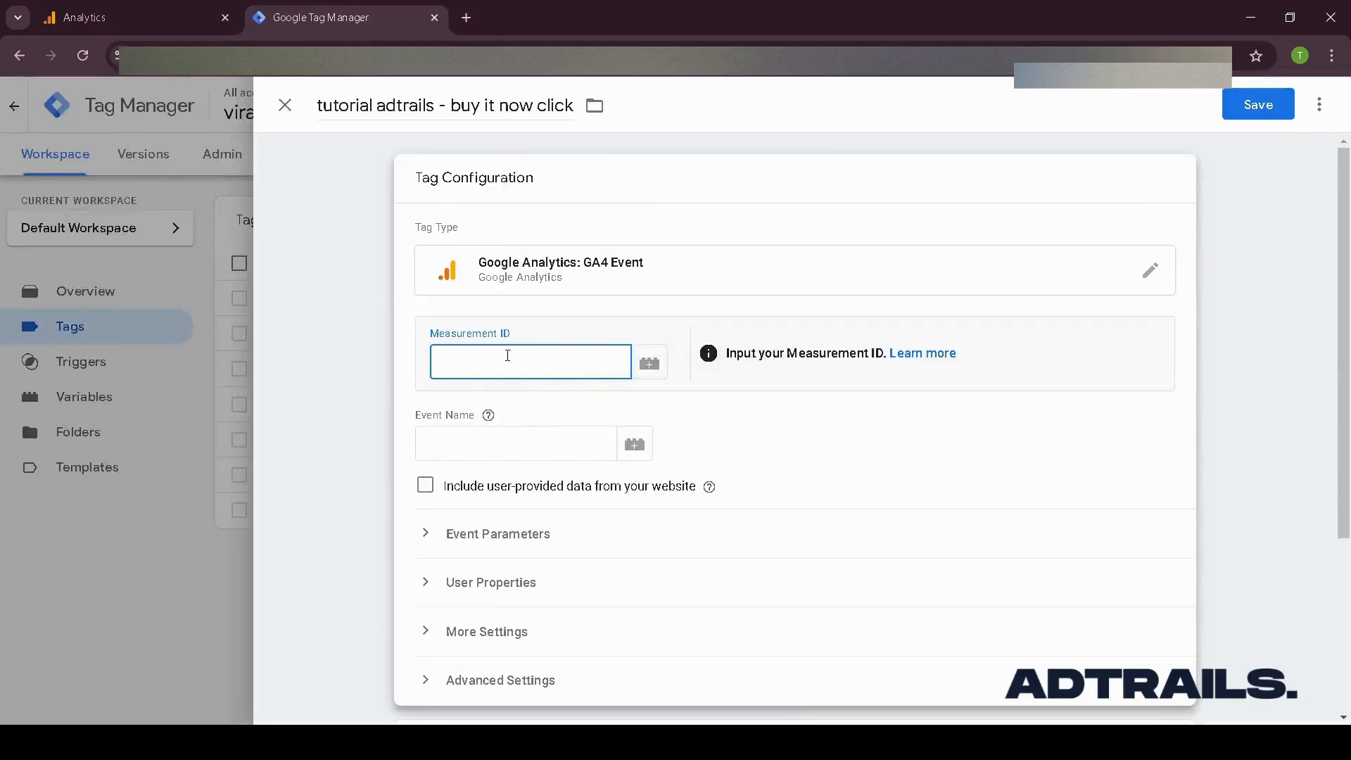
type("G-213123123")
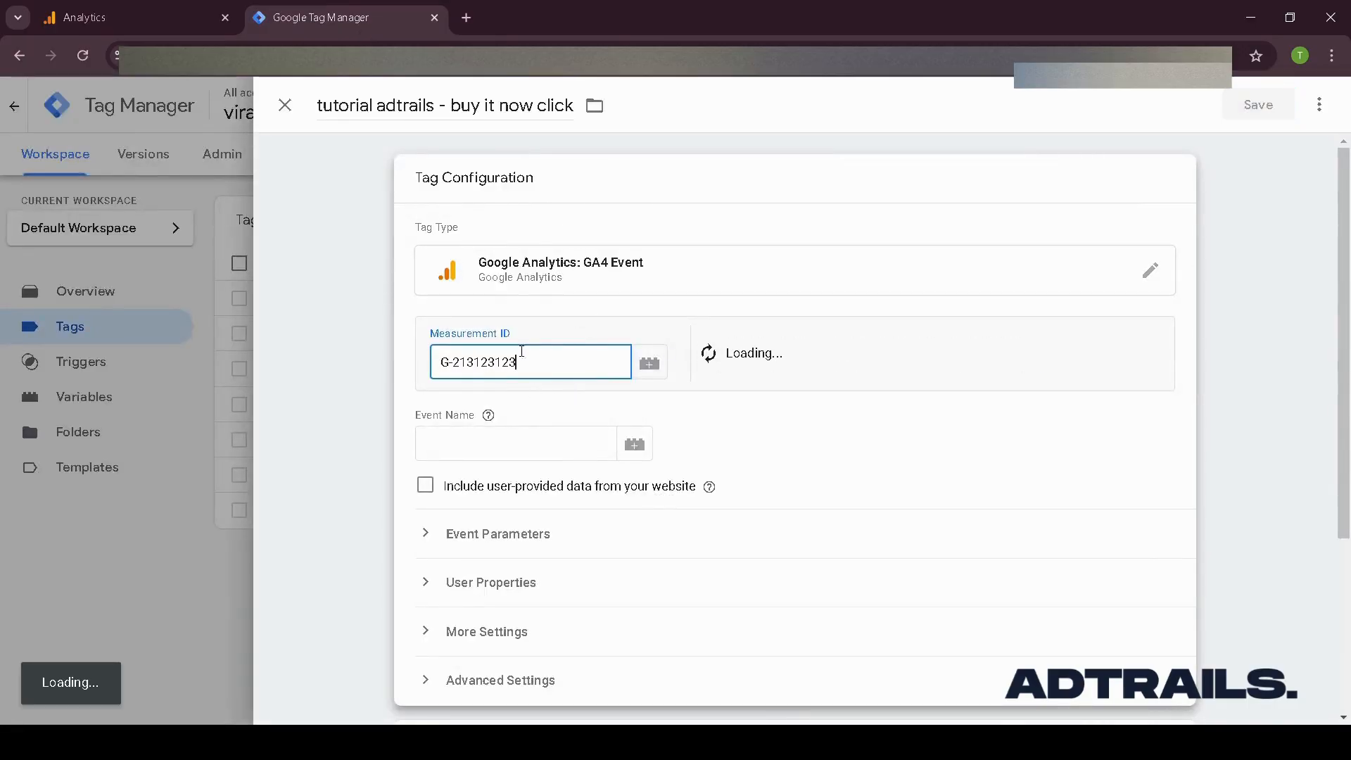
triple_click(546, 361)
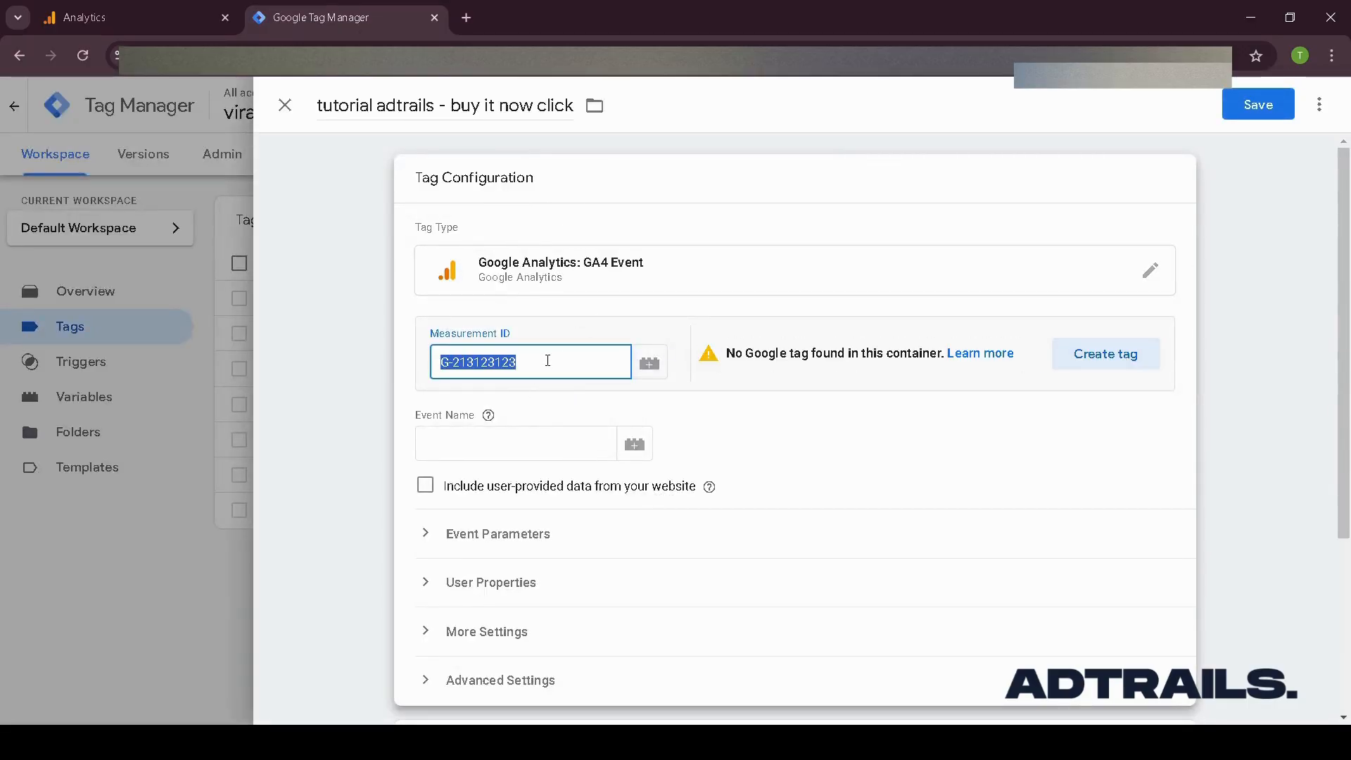
key("BackSpace")
- Copy the web stream's measurement ID in Analytics and paste it into the tag's Measurement ID field
left_click(204, 7)
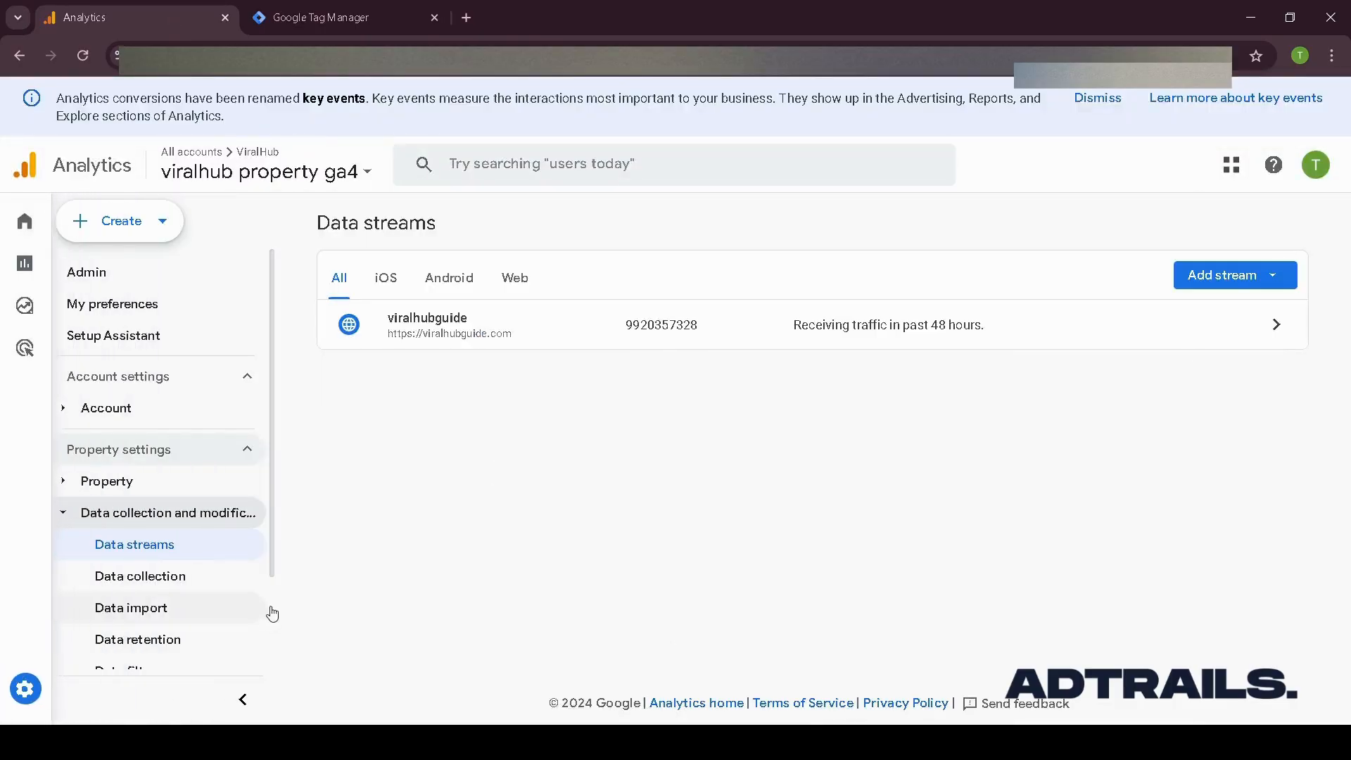
left_click(563, 334)
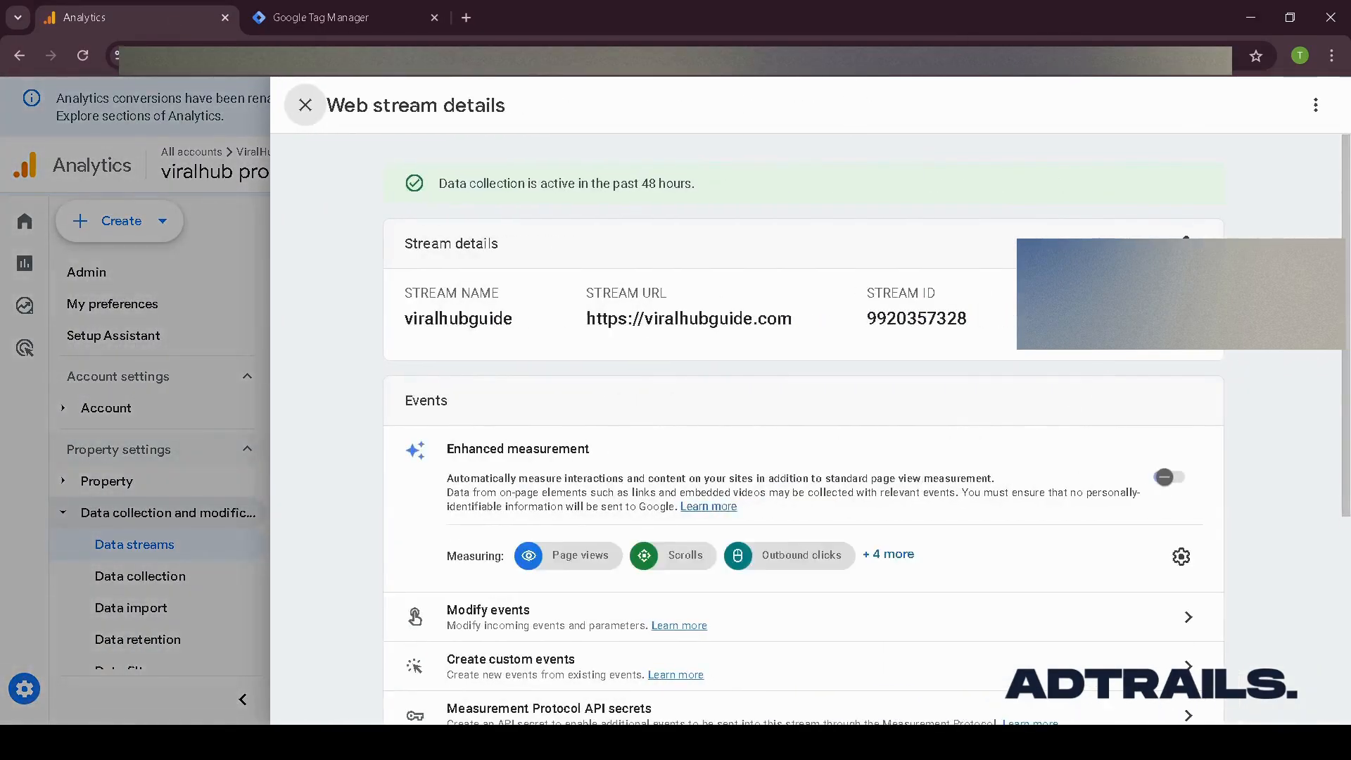
left_click(1173, 319)
left_click(428, 10)
key("ctrl+v")
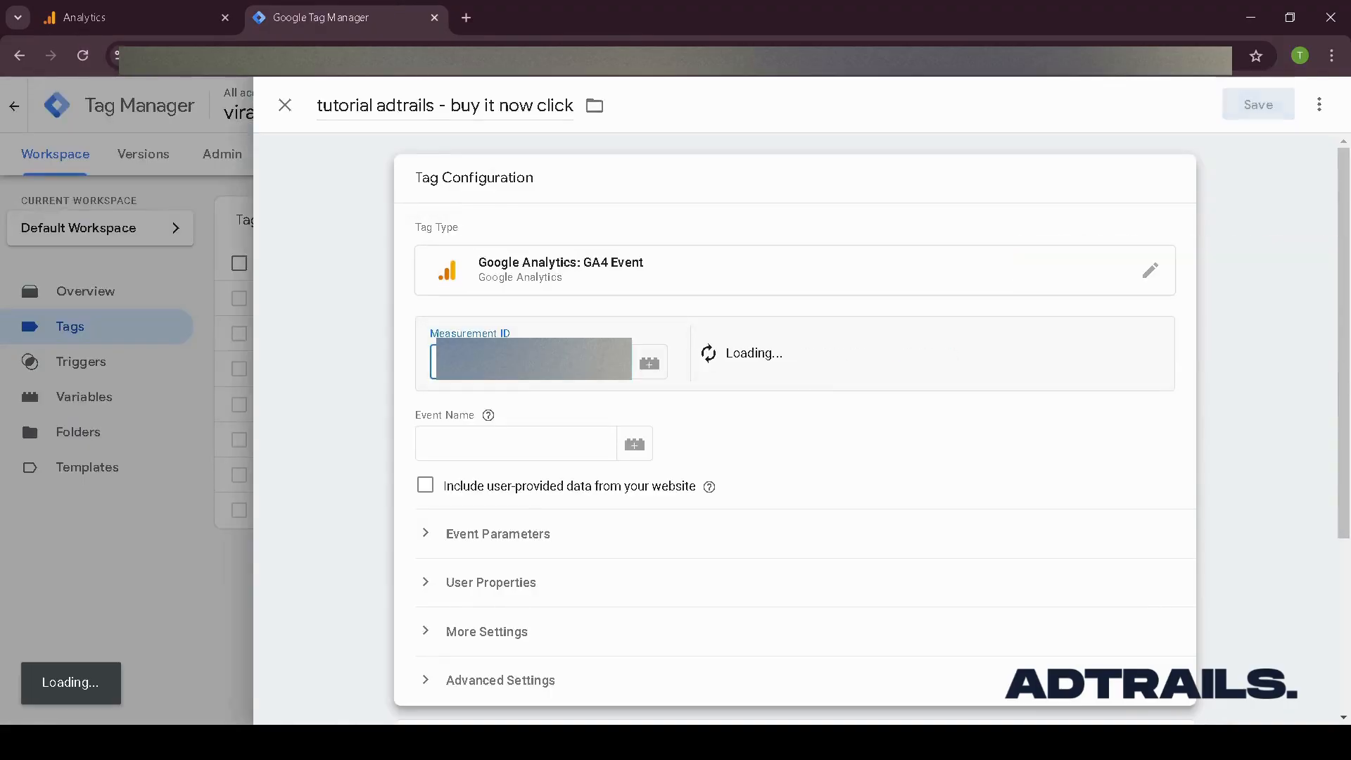
- Set the tag's event name to tutorial adtrails - buy it now click
left_click(574, 447)
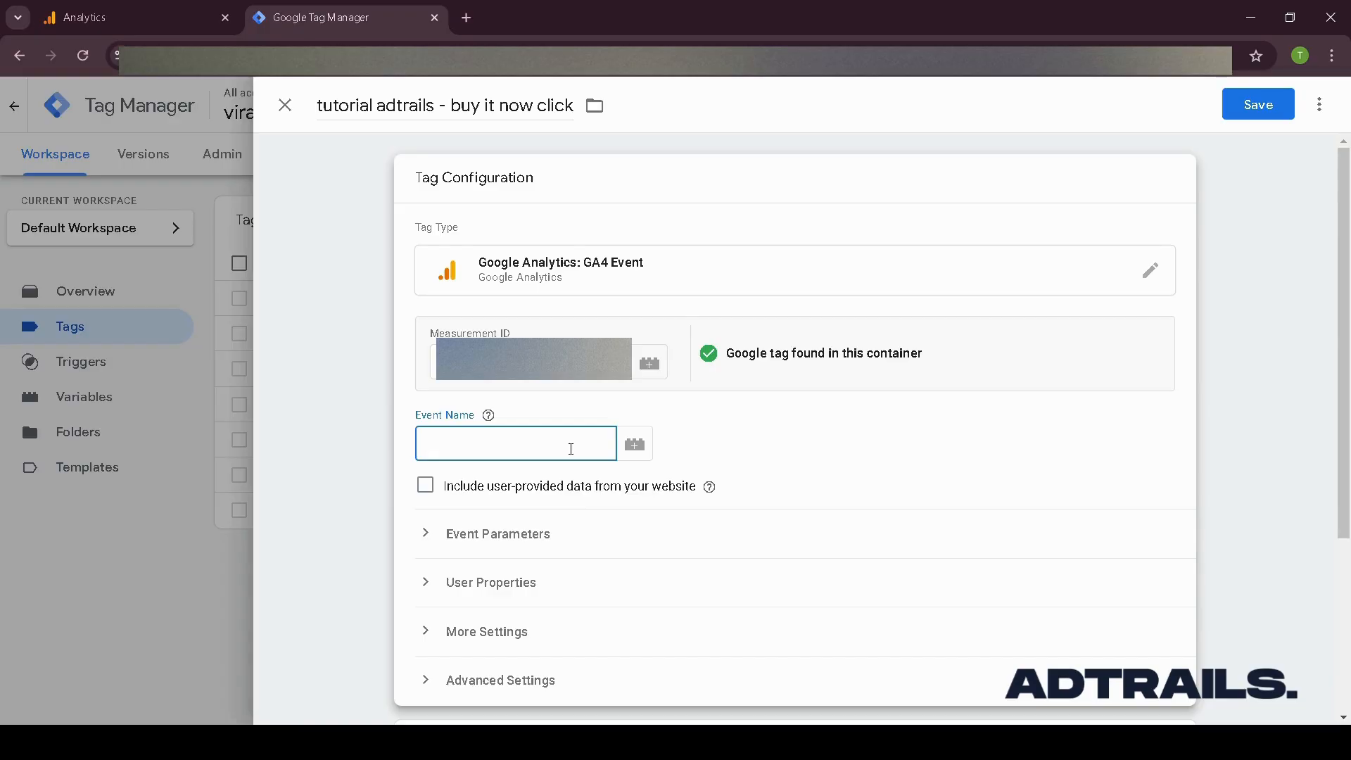
type("tutorial ad")
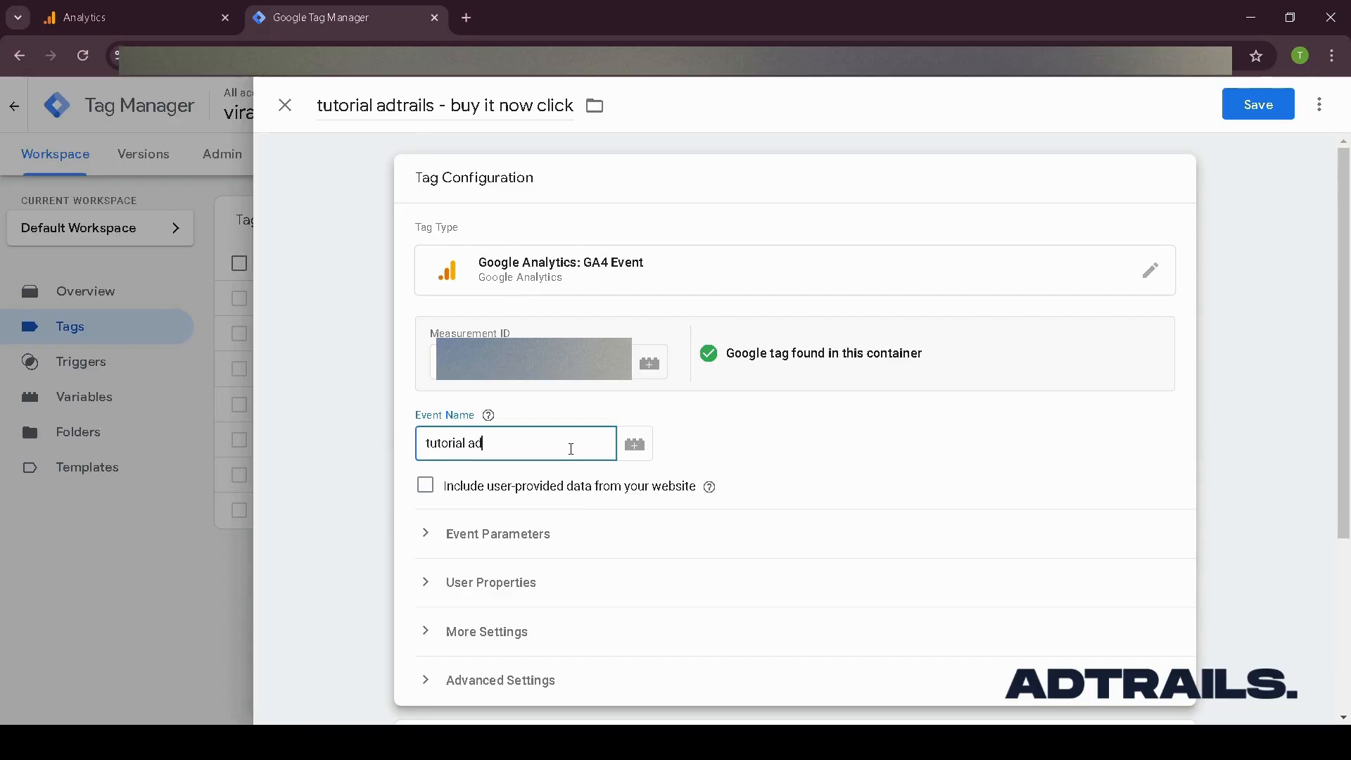
type("trails")
type("buy it now click")
- Create a new firing trigger for the tag and name it adtrails tutorial - buy it now click - trigger
scroll(619, 446, "down", 2)
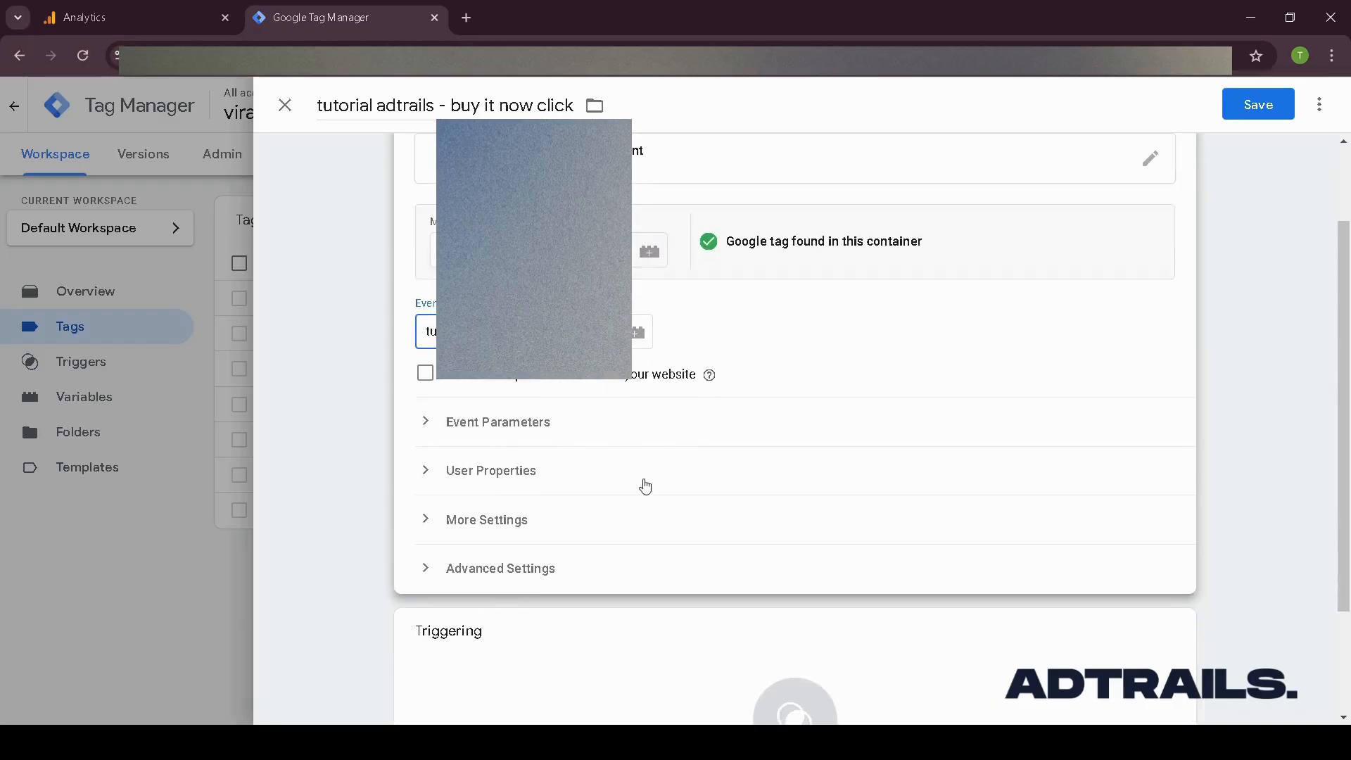
scroll(658, 399, "down", 2)
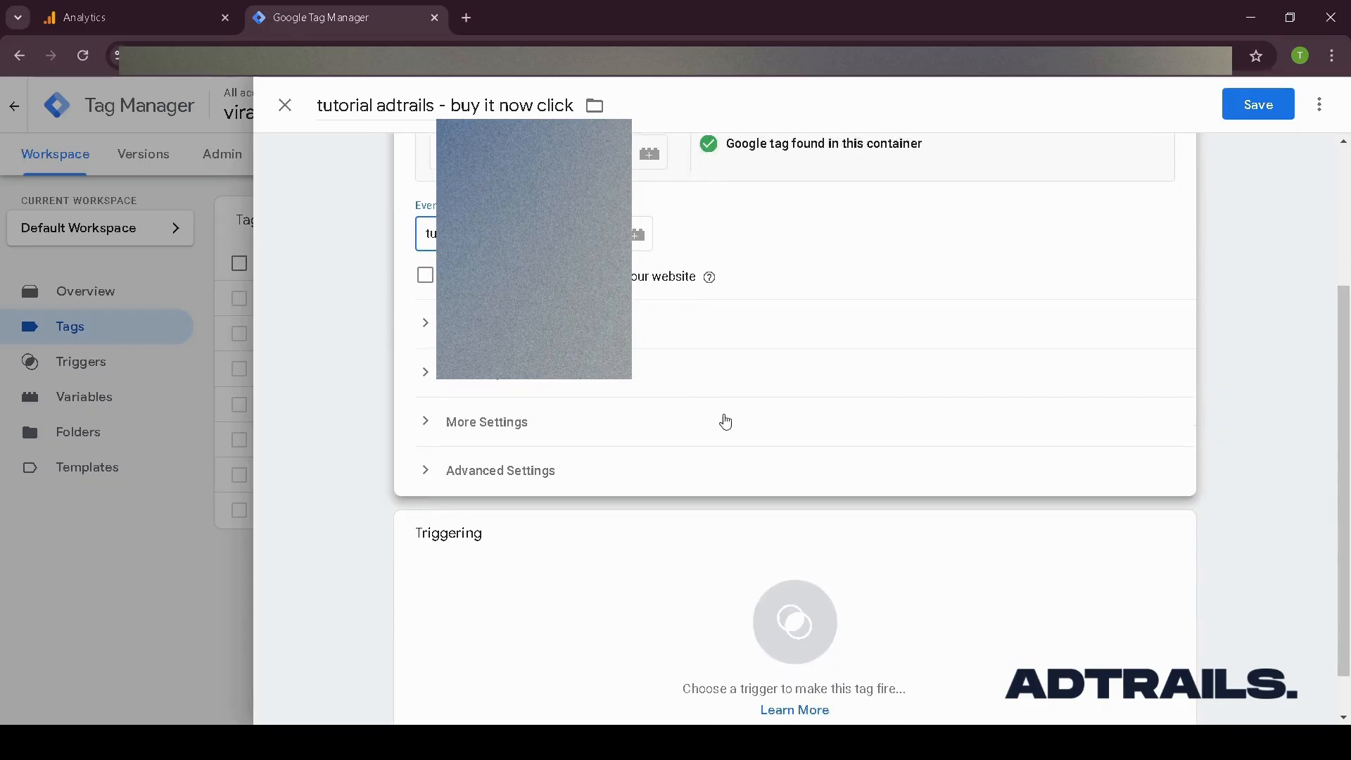
scroll(725, 422, "up", 3)
scroll(732, 368, "down", 4)
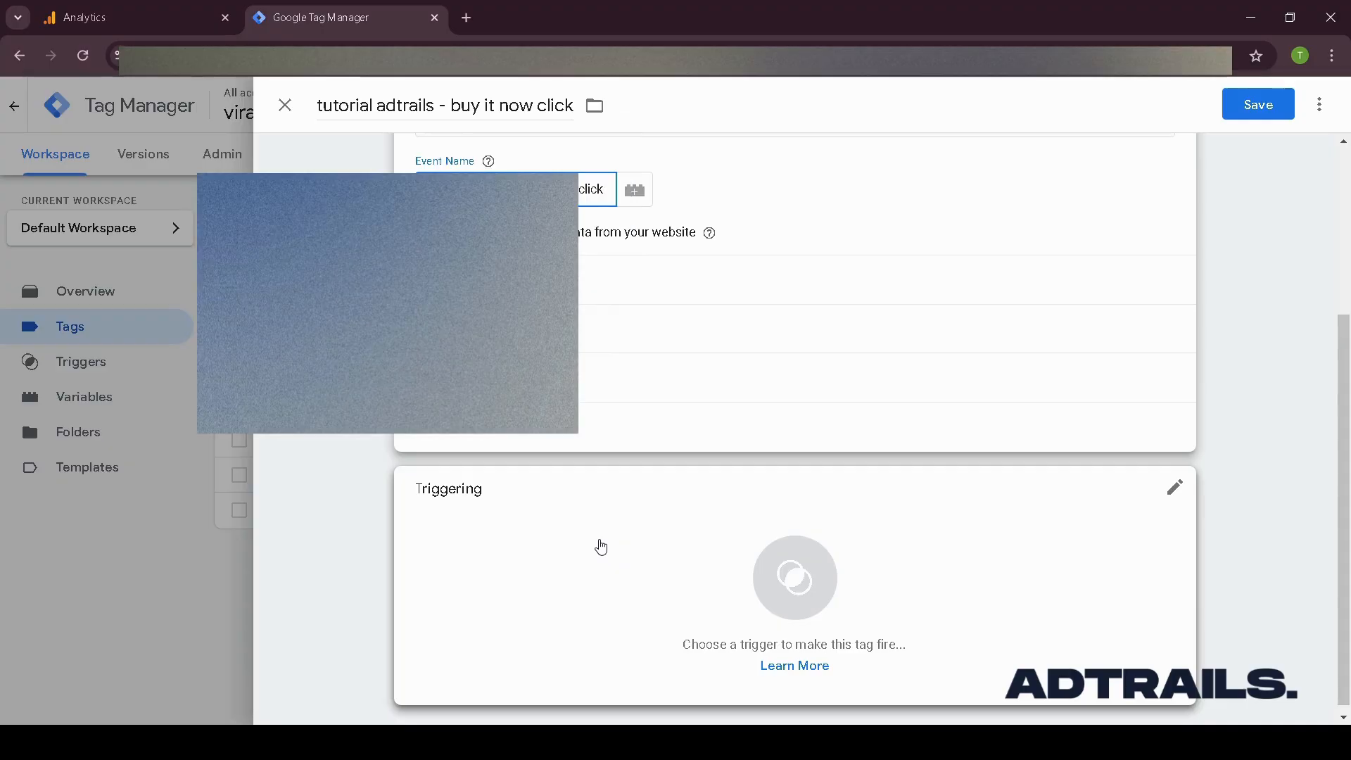
left_click(601, 547)
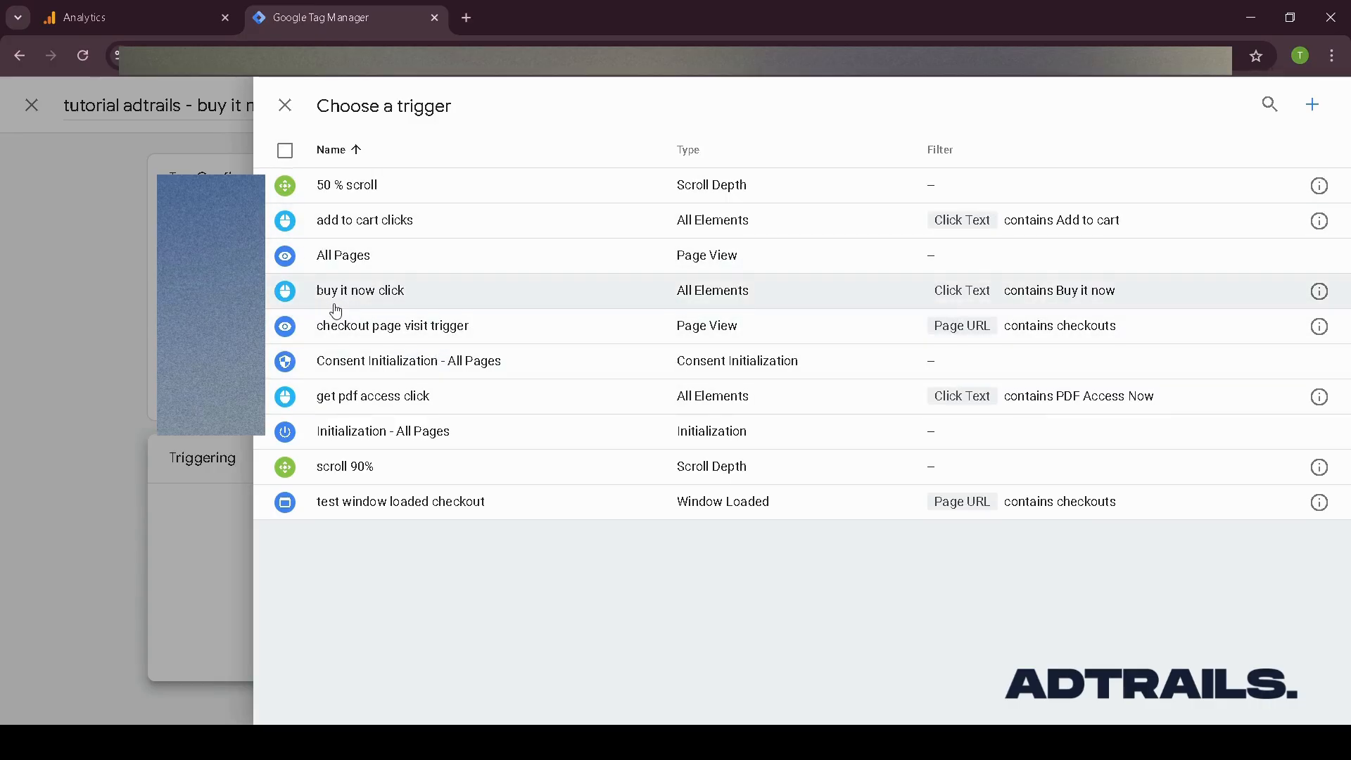
left_click(1315, 107)
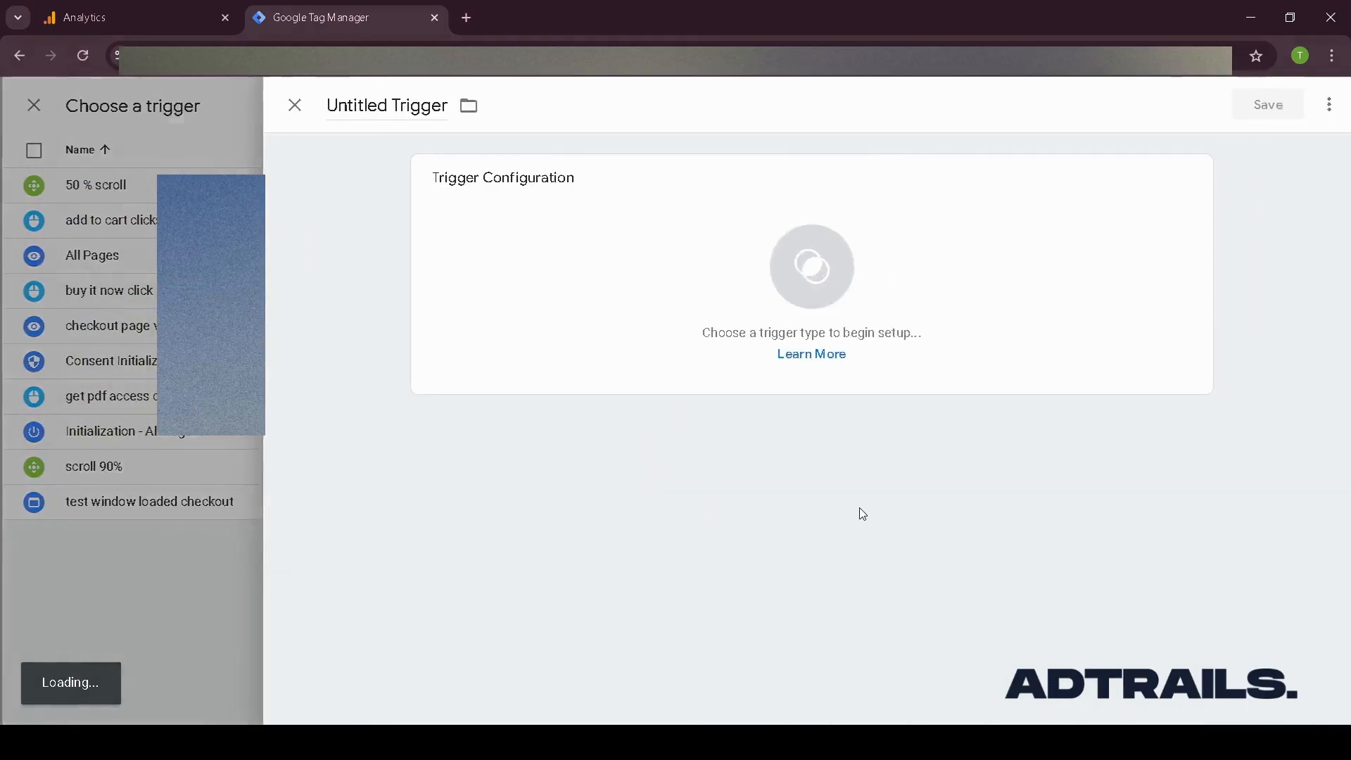
left_click(383, 104)
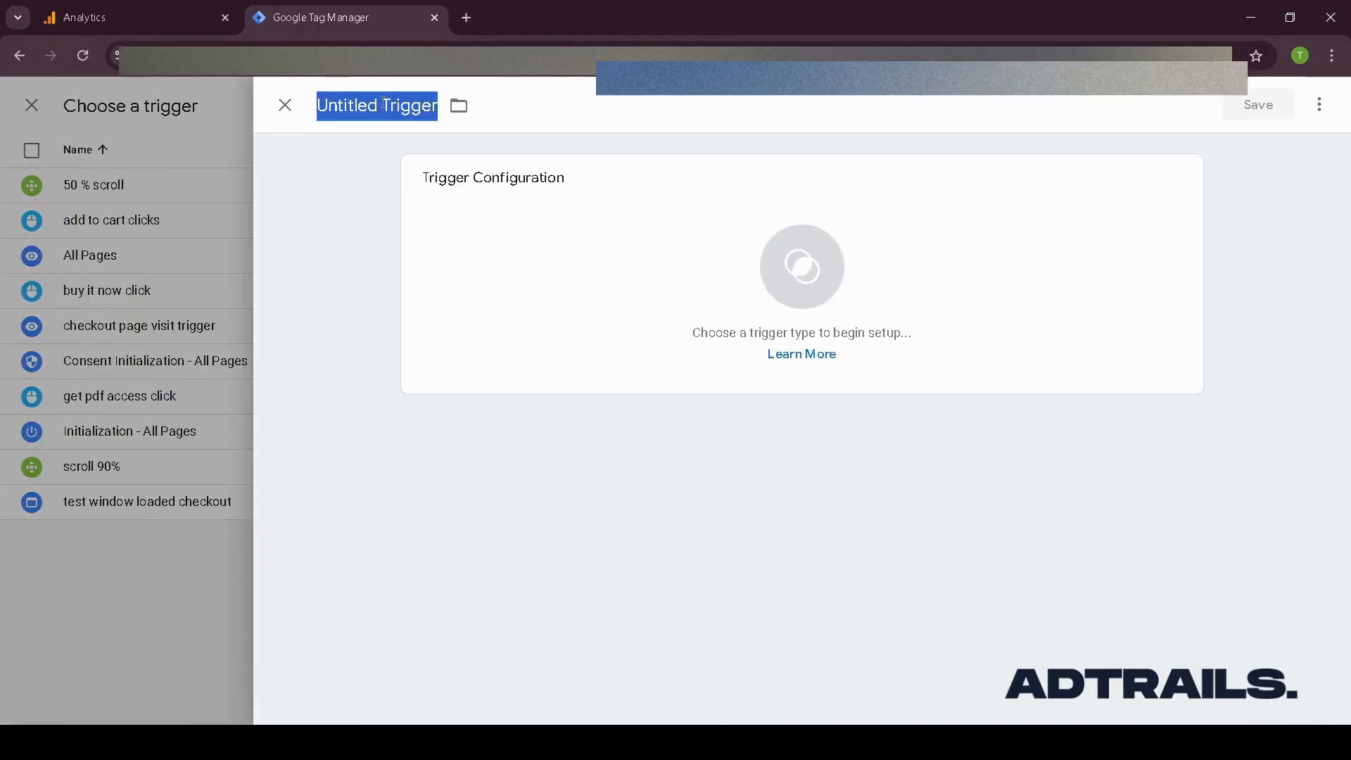
type("adtrails tuto")
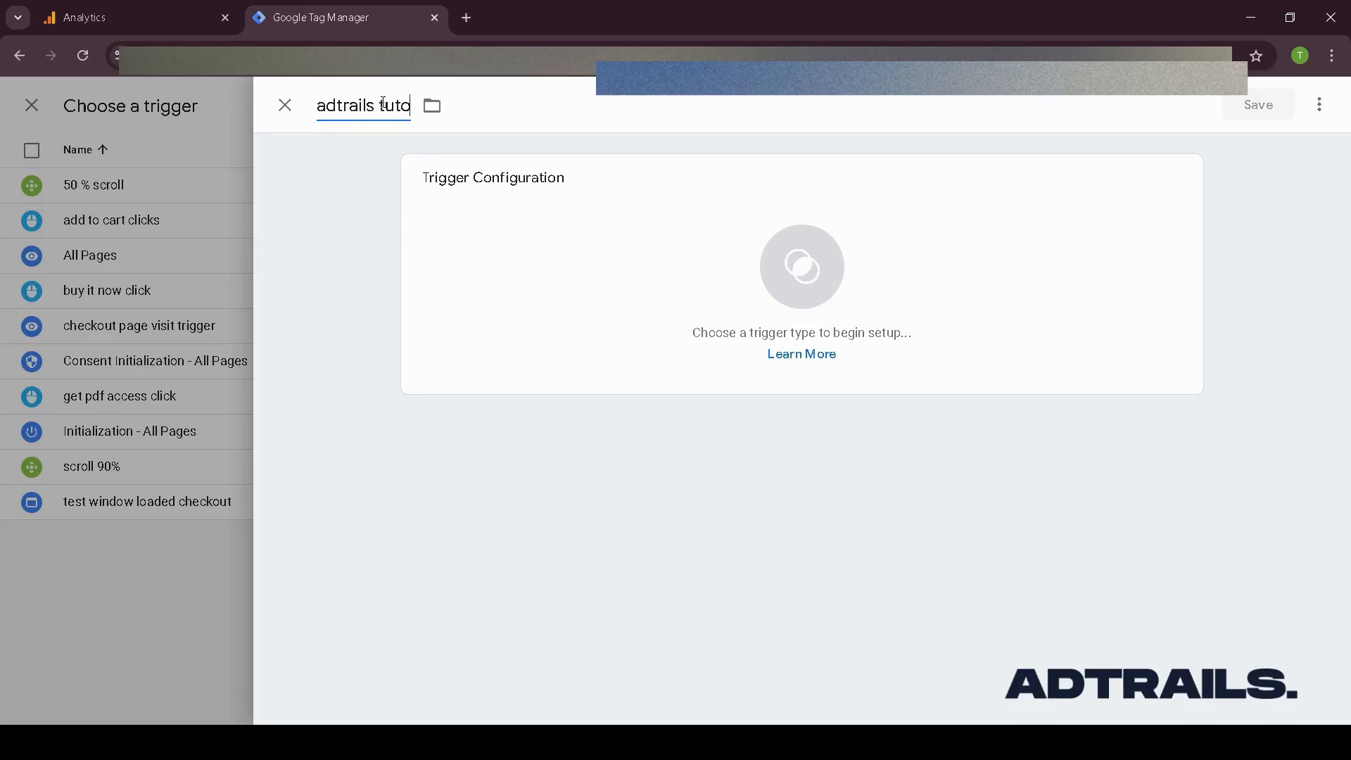
type("rial - buy i")
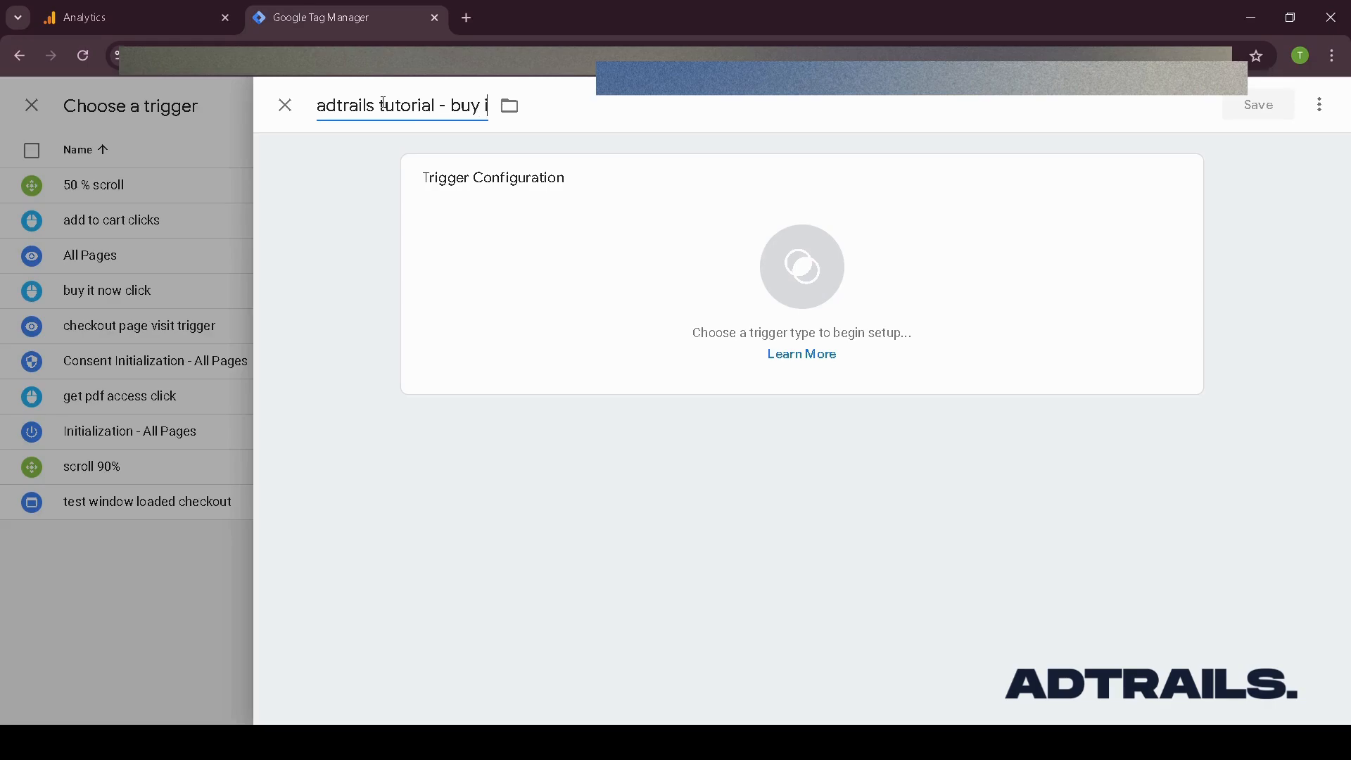
type("t now click -")
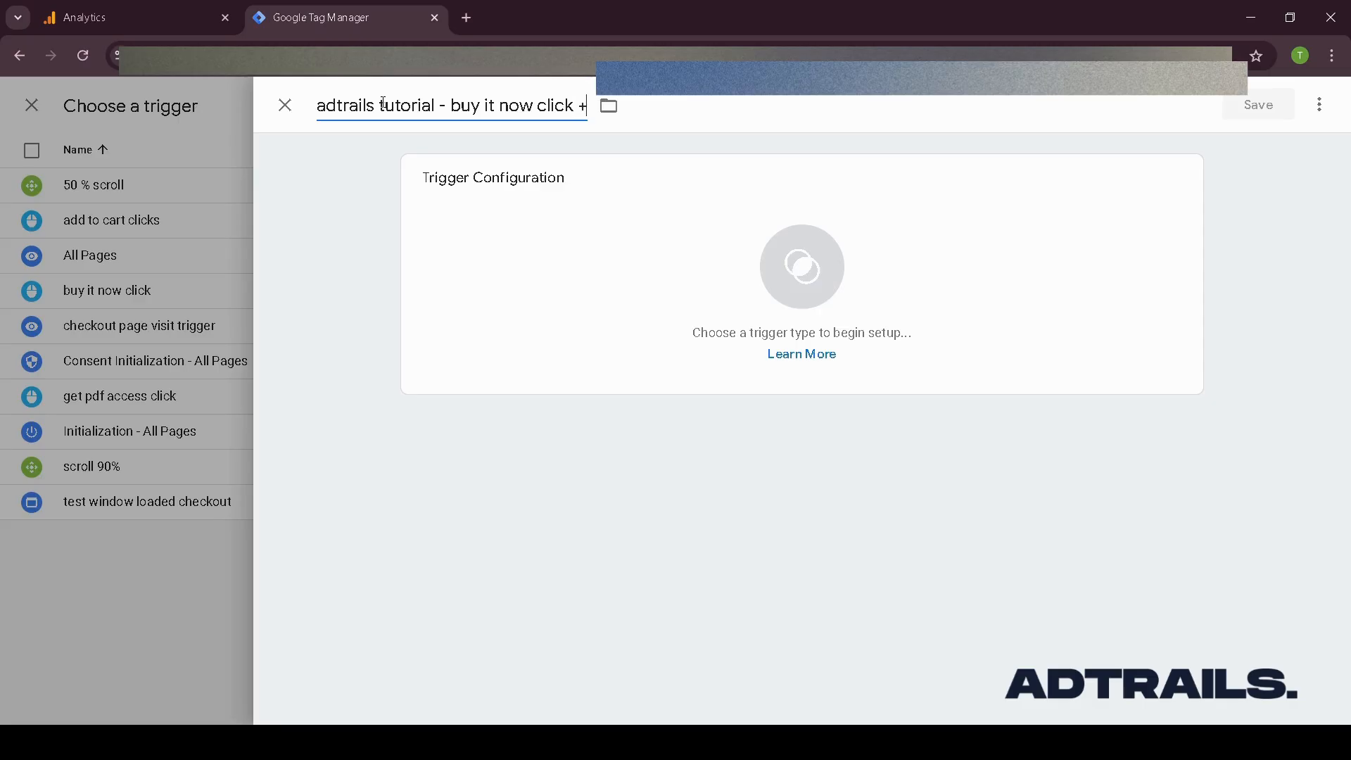
key("BackSpace")
type("- trigger")
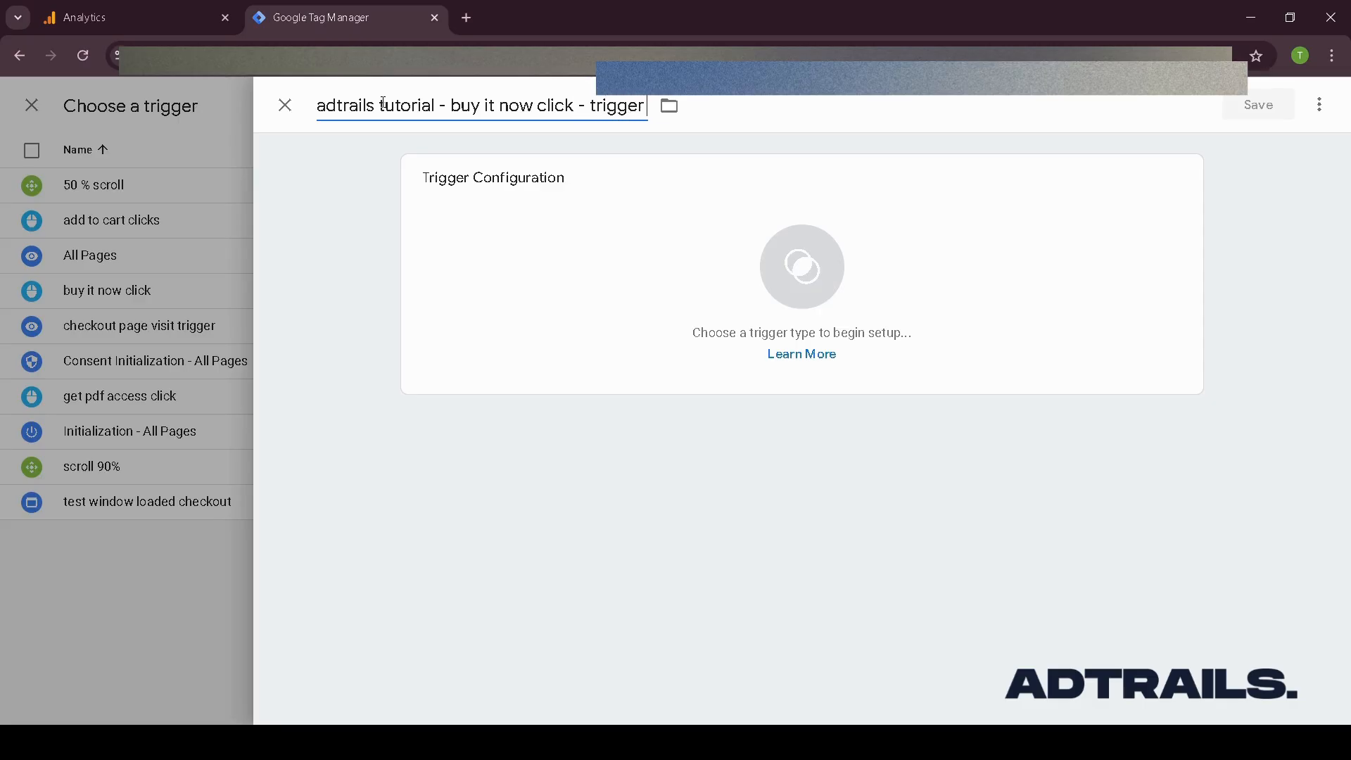
- Set the trigger type to Click - All Elements, firing on Some Clicks
left_click(551, 265)
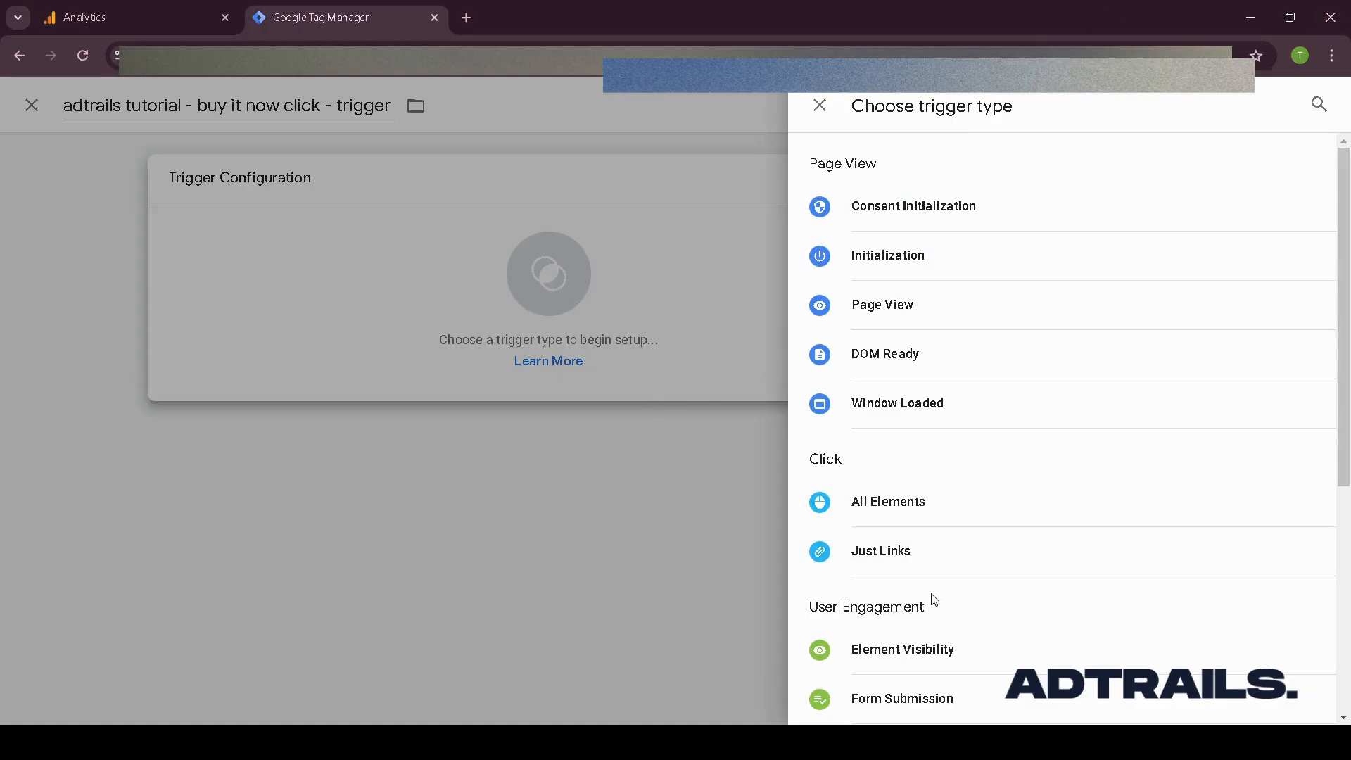
scroll(907, 535, "down", 1)
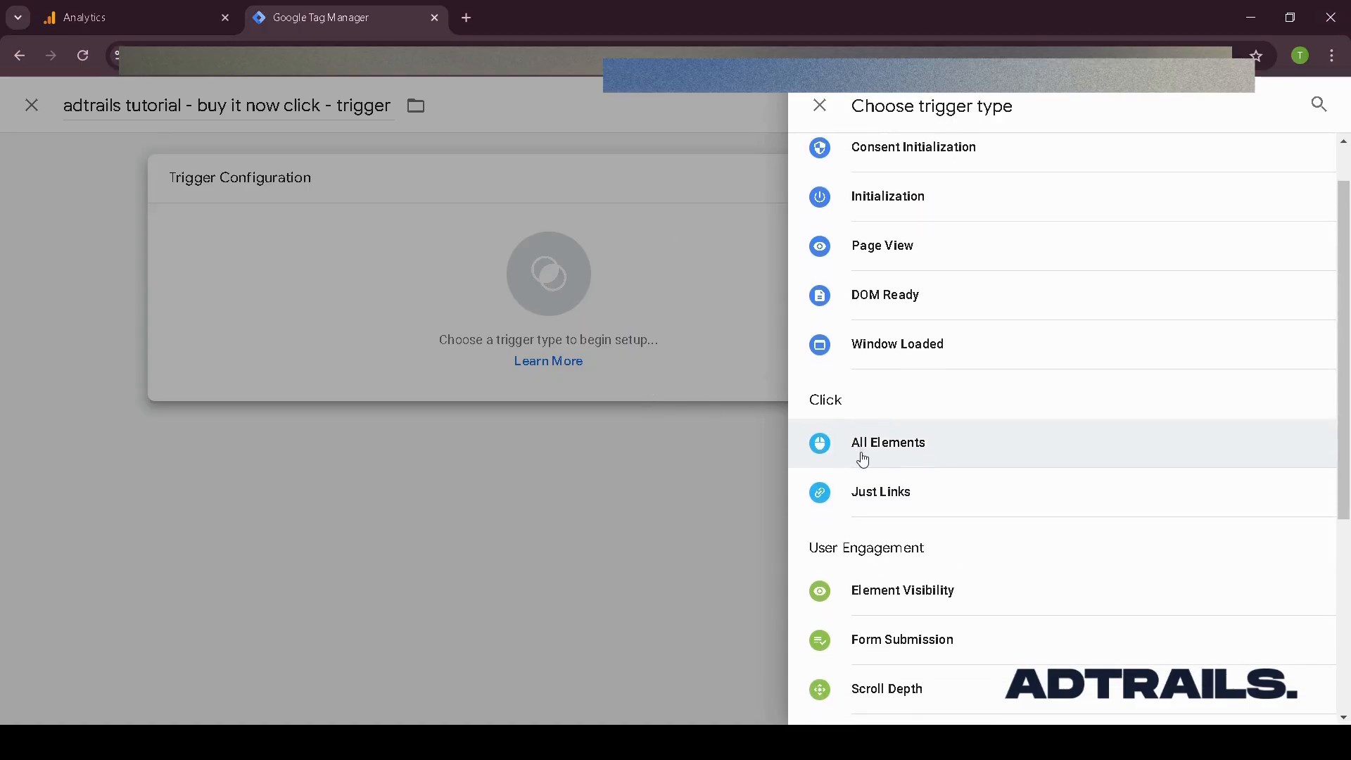
left_click(864, 458)
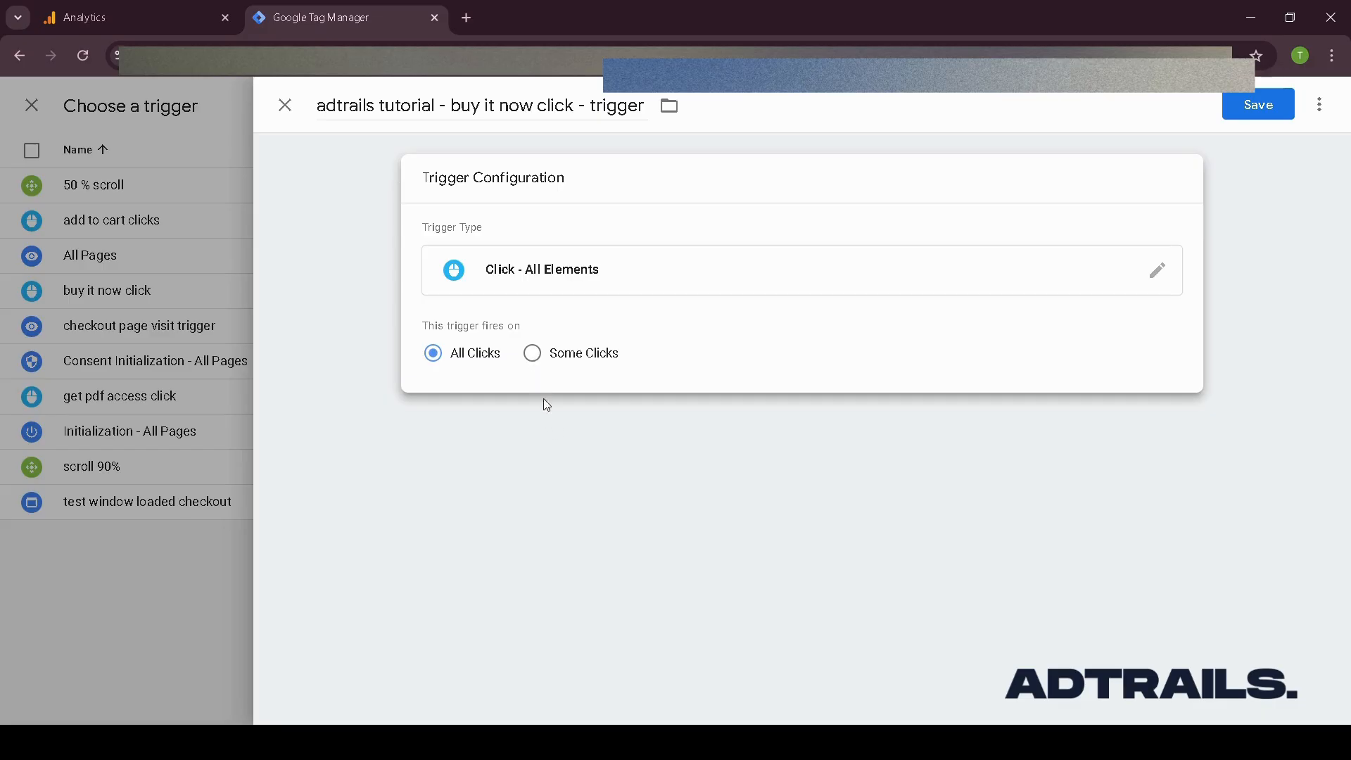
left_click(532, 352)
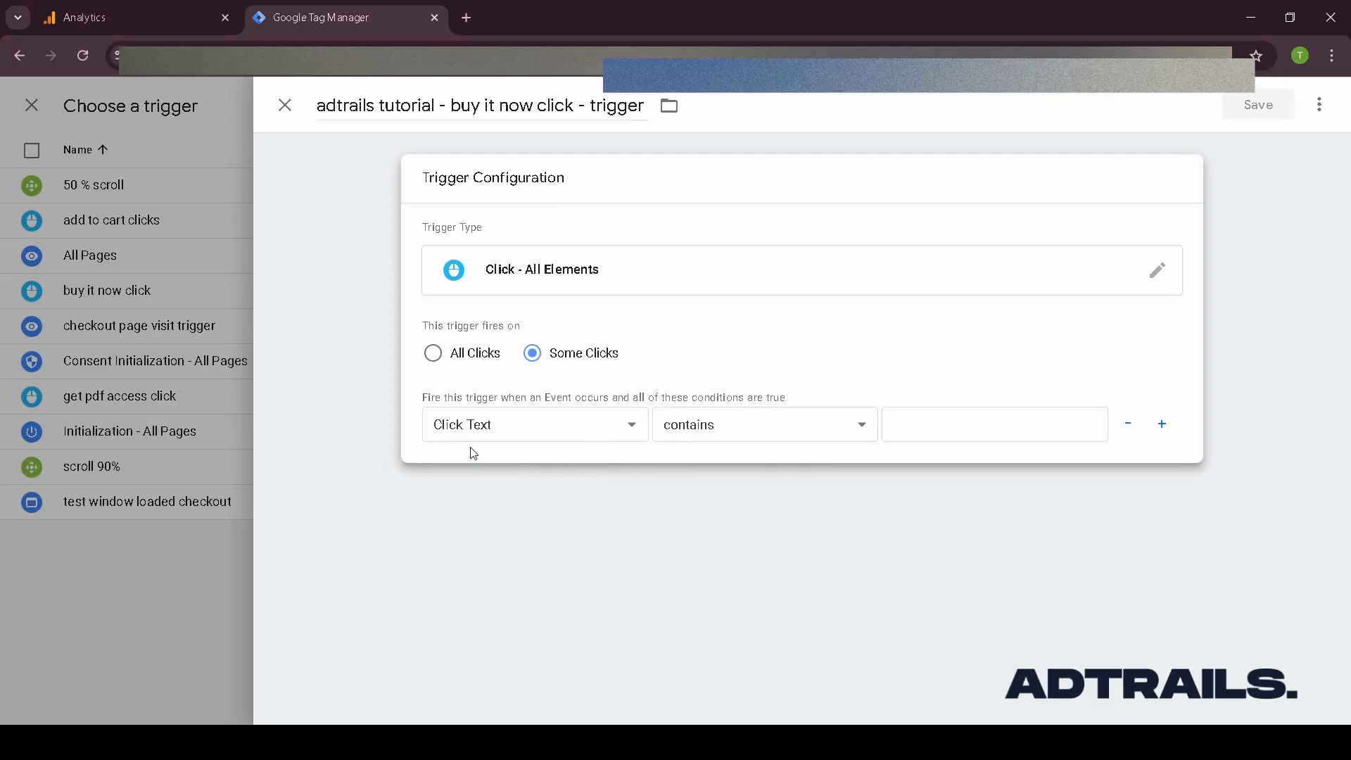
left_click(590, 440)
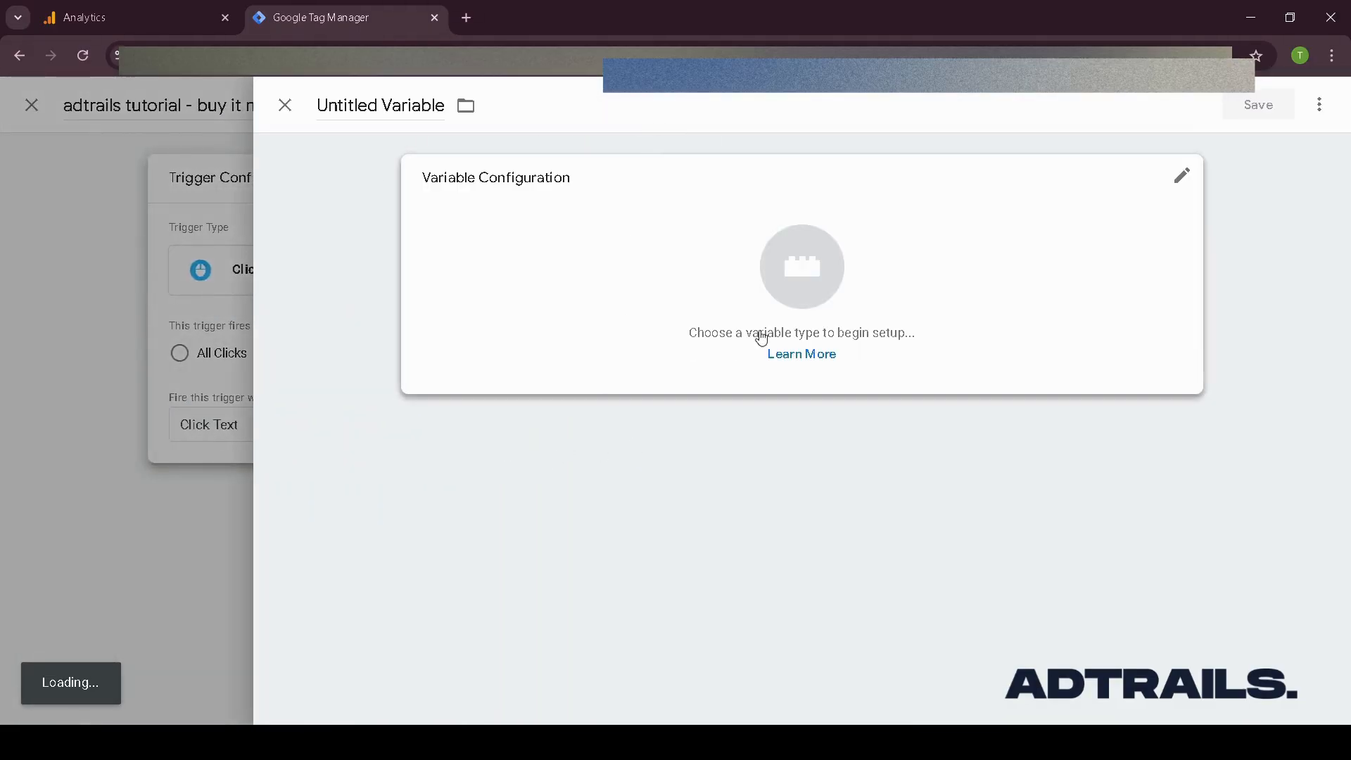
left_click(762, 338)
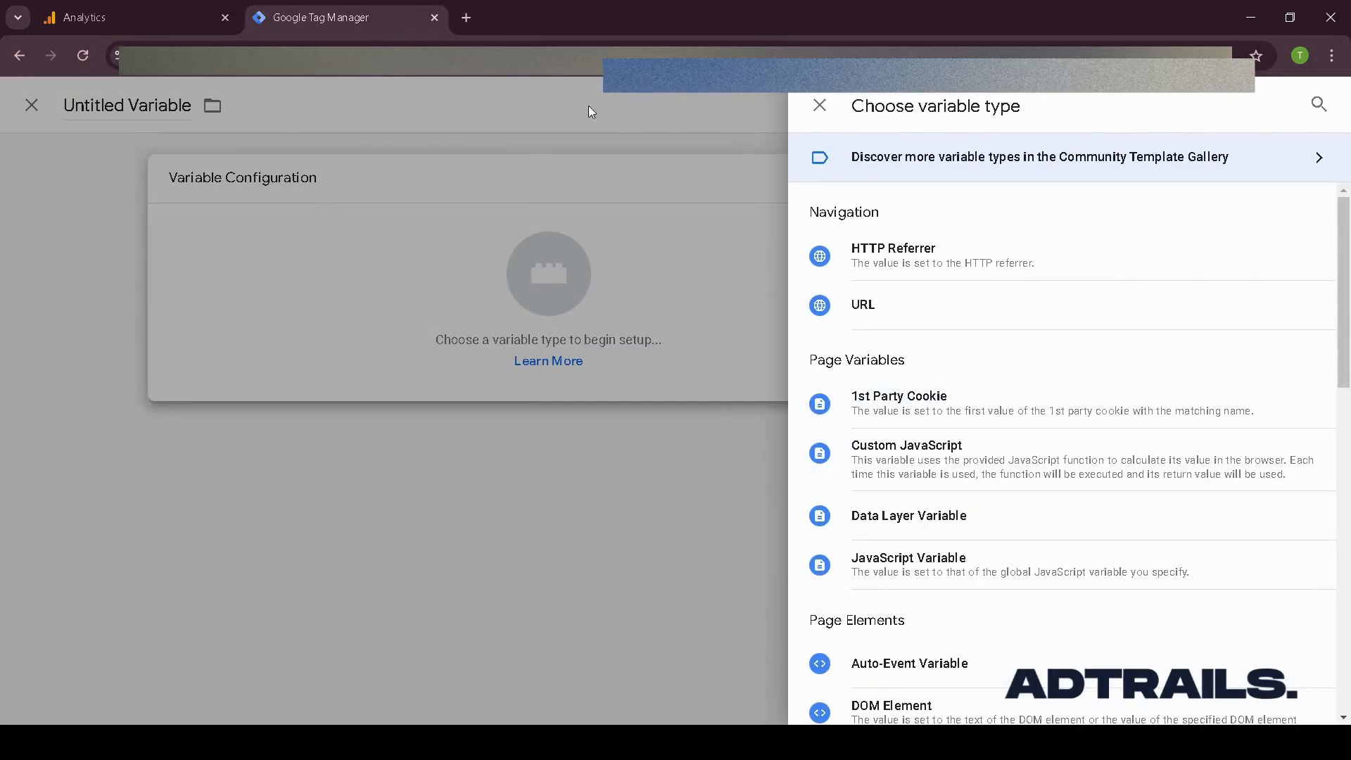
left_click(395, 138)
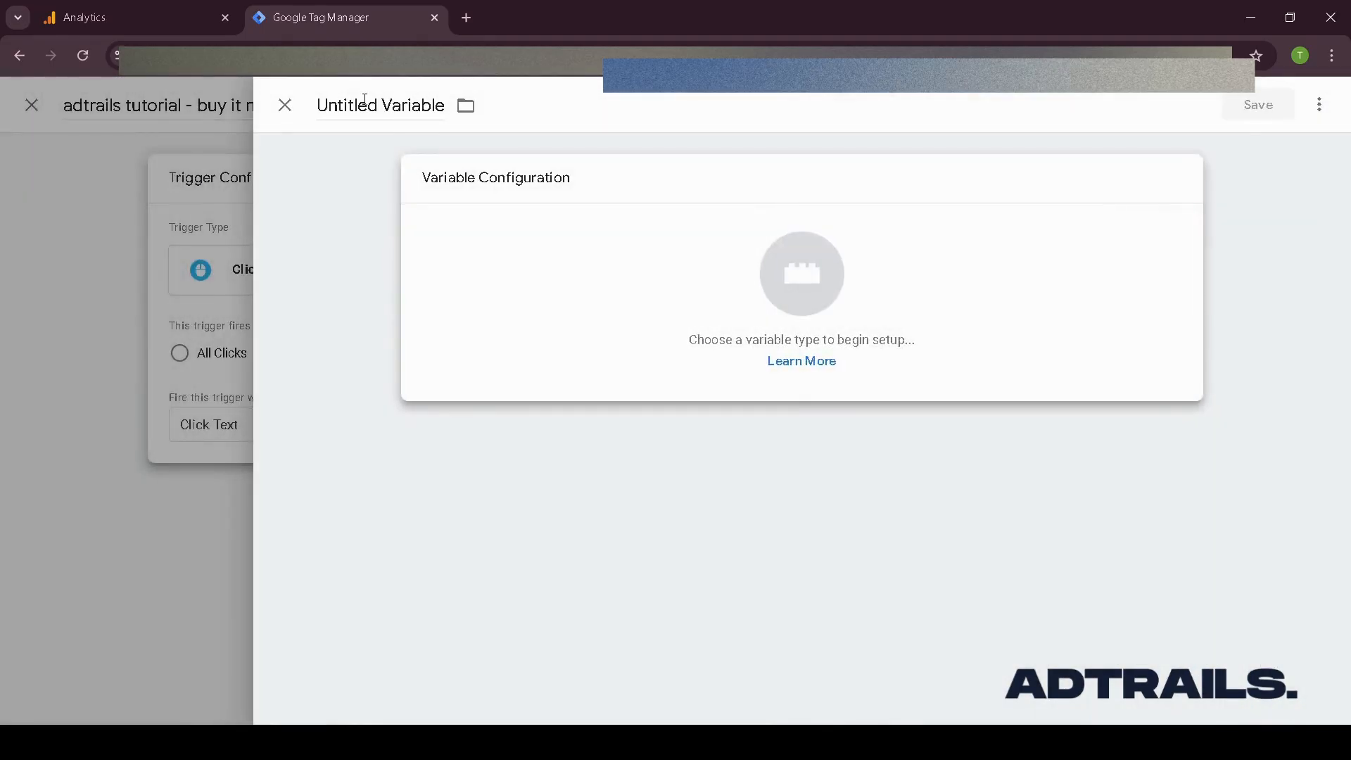
left_click(285, 106)
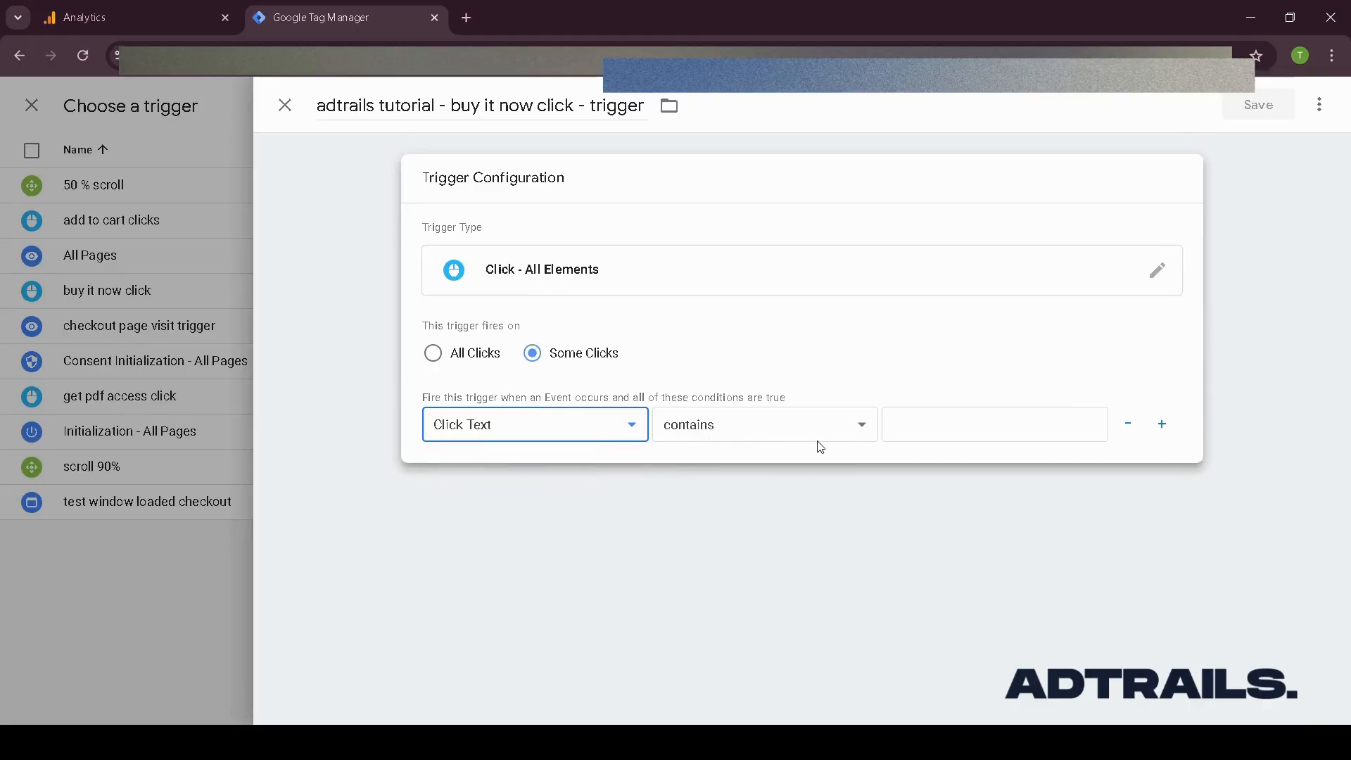
- Make the trigger fire when Click Text contains buy it now, and save the trigger
left_click(913, 425)
type("buy")
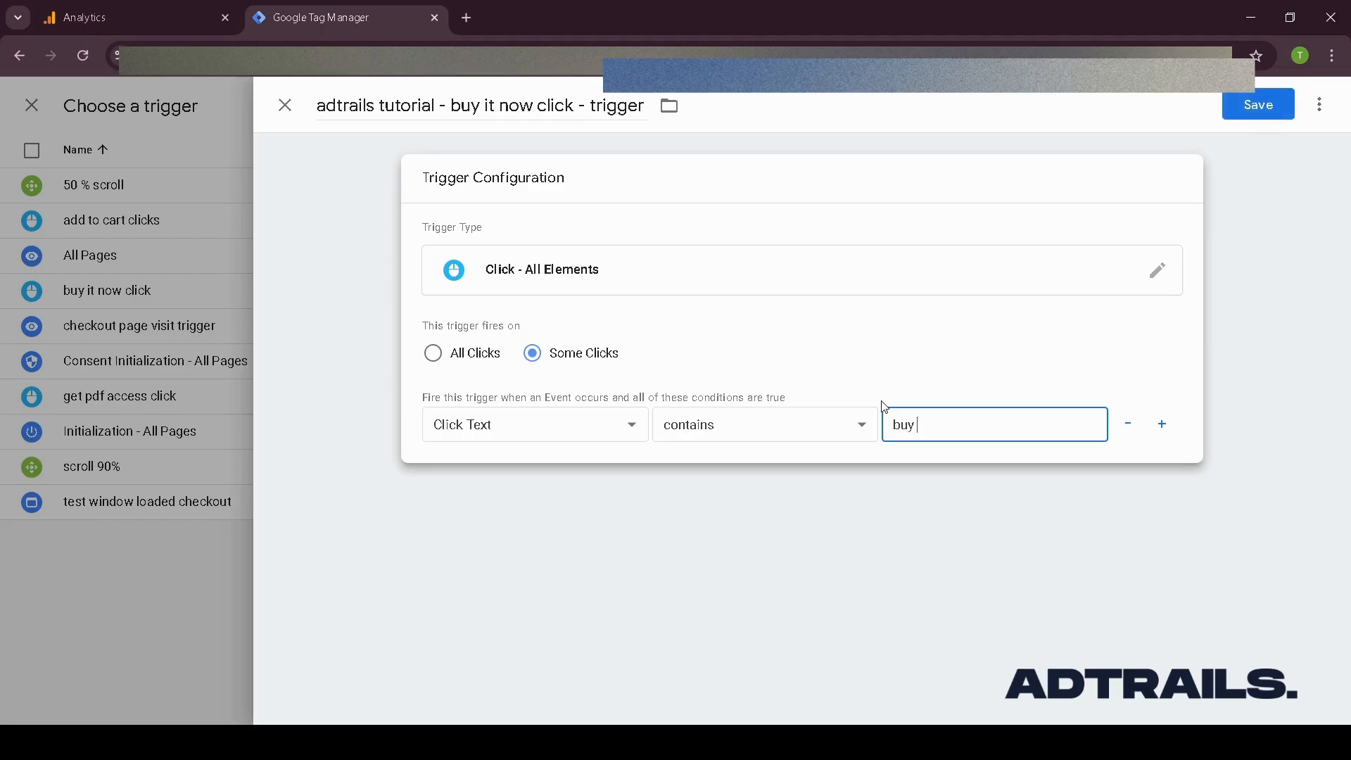
type(" it now")
left_click(1283, 110)
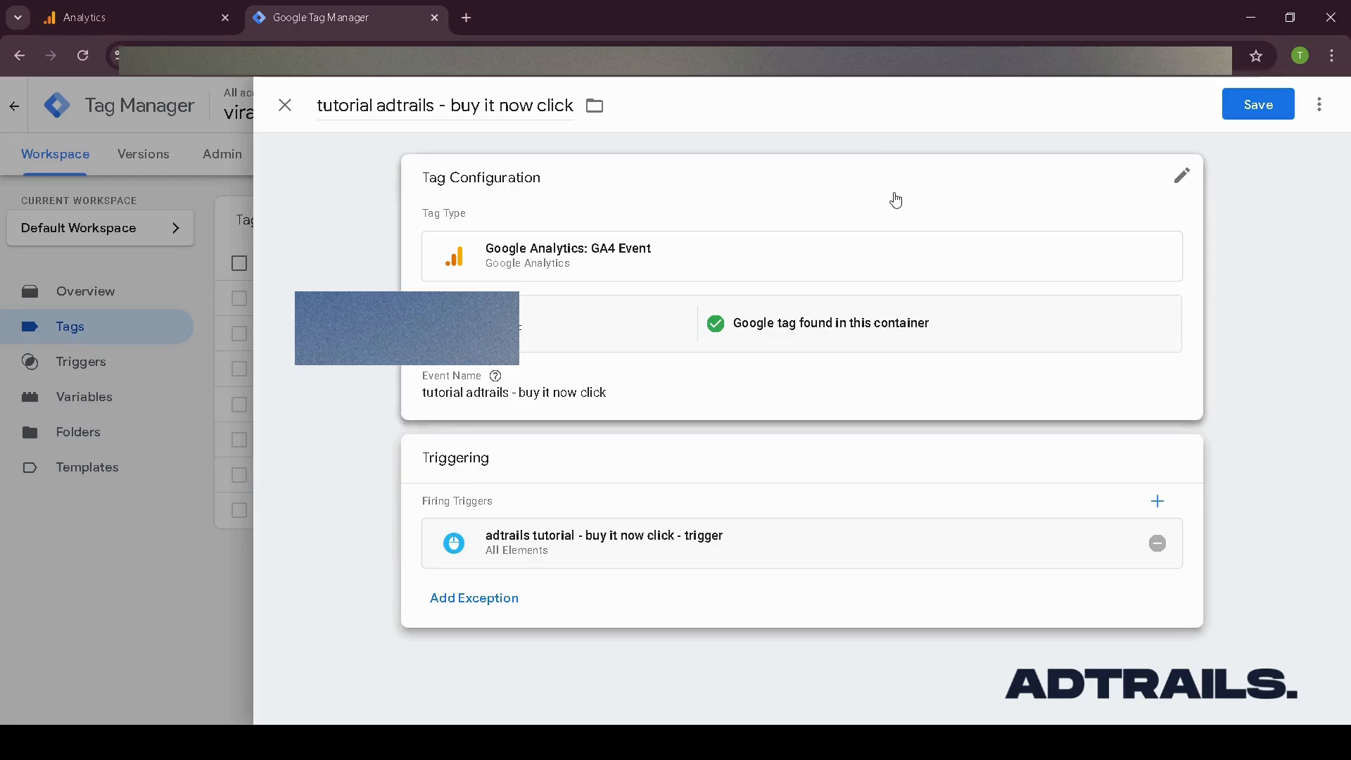
- Save the tutorial adtrails - buy it now click tag to the workspace
left_click(1258, 104)
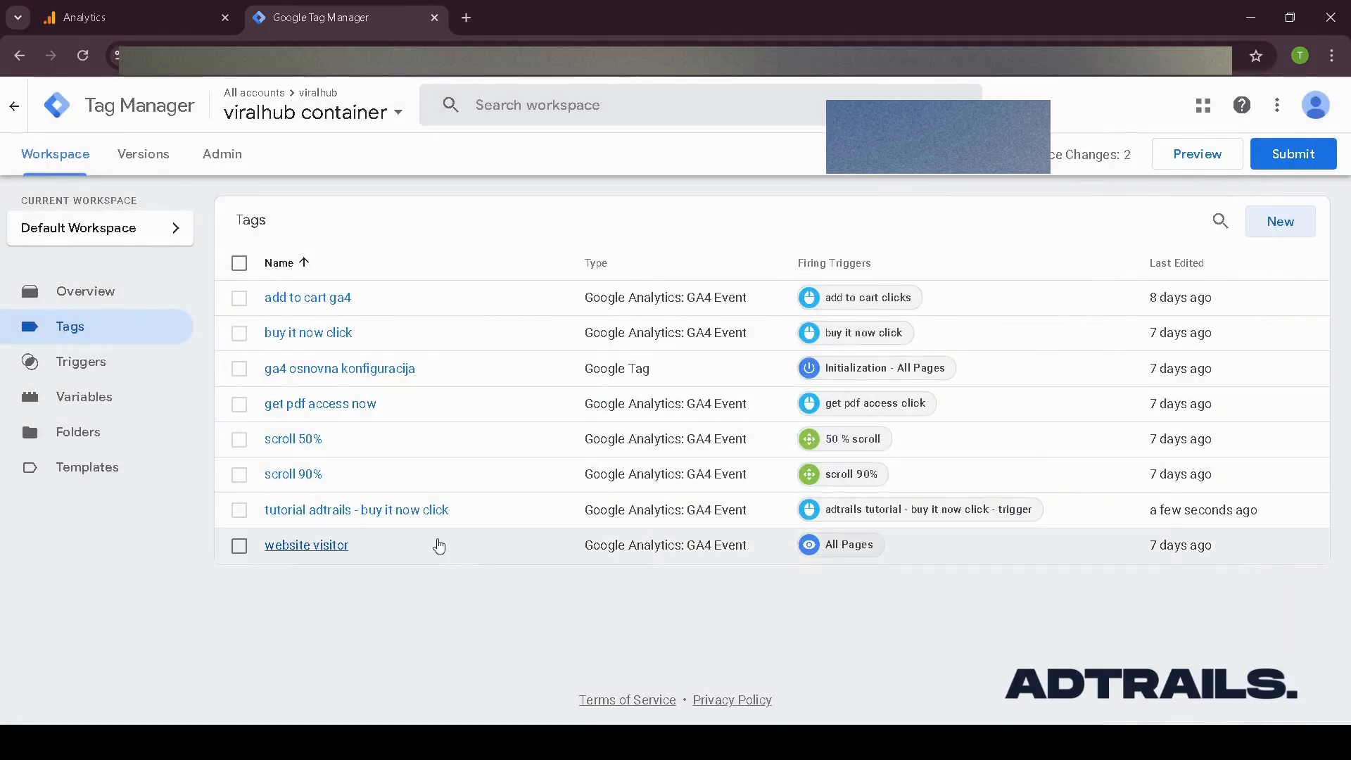
left_click(239, 510)
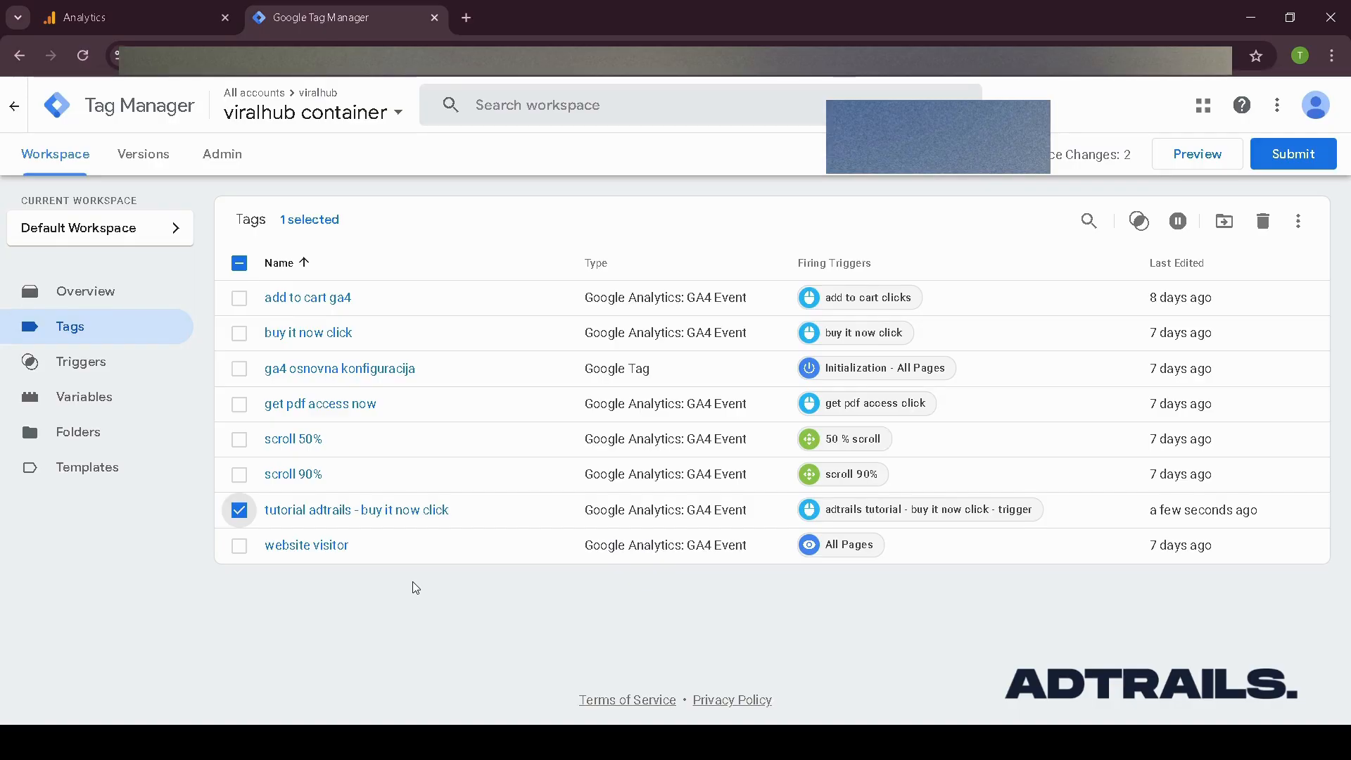
left_click(239, 512)
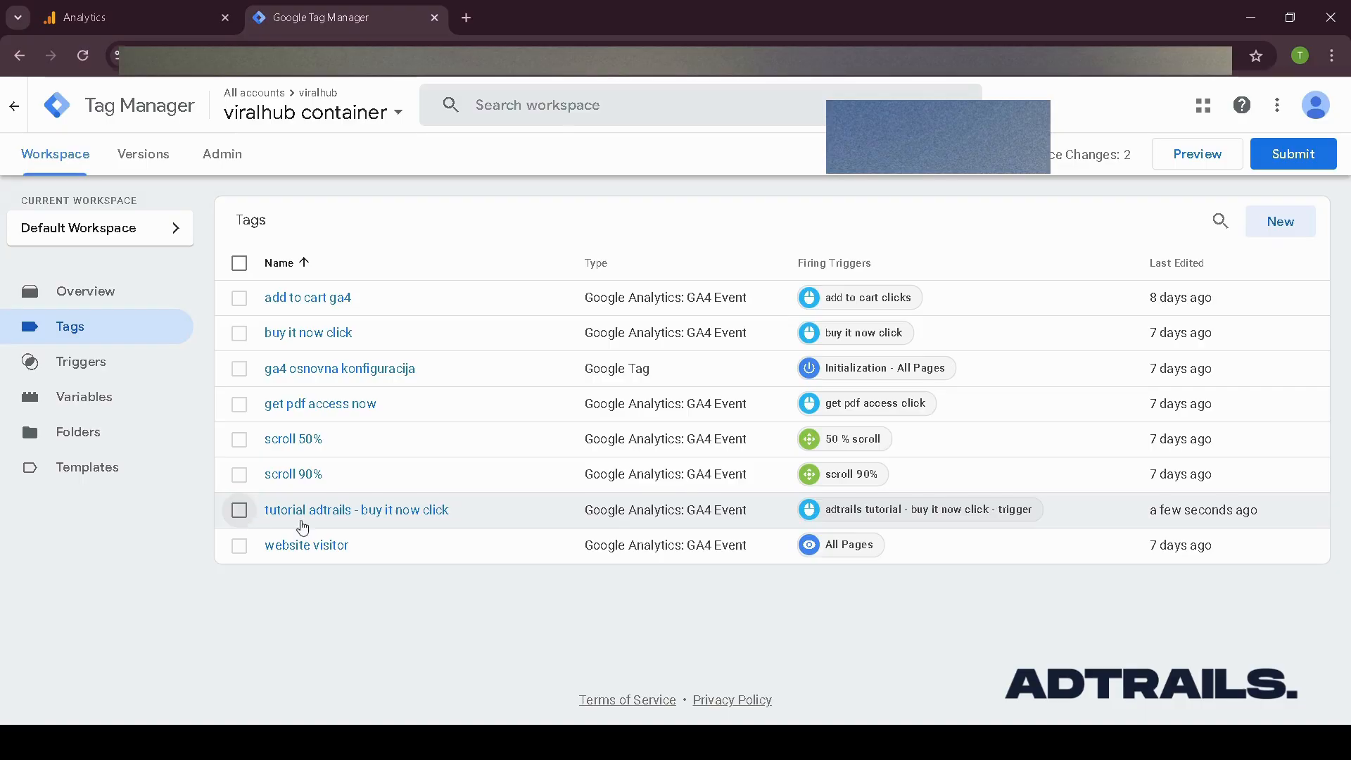
left_click(239, 510)
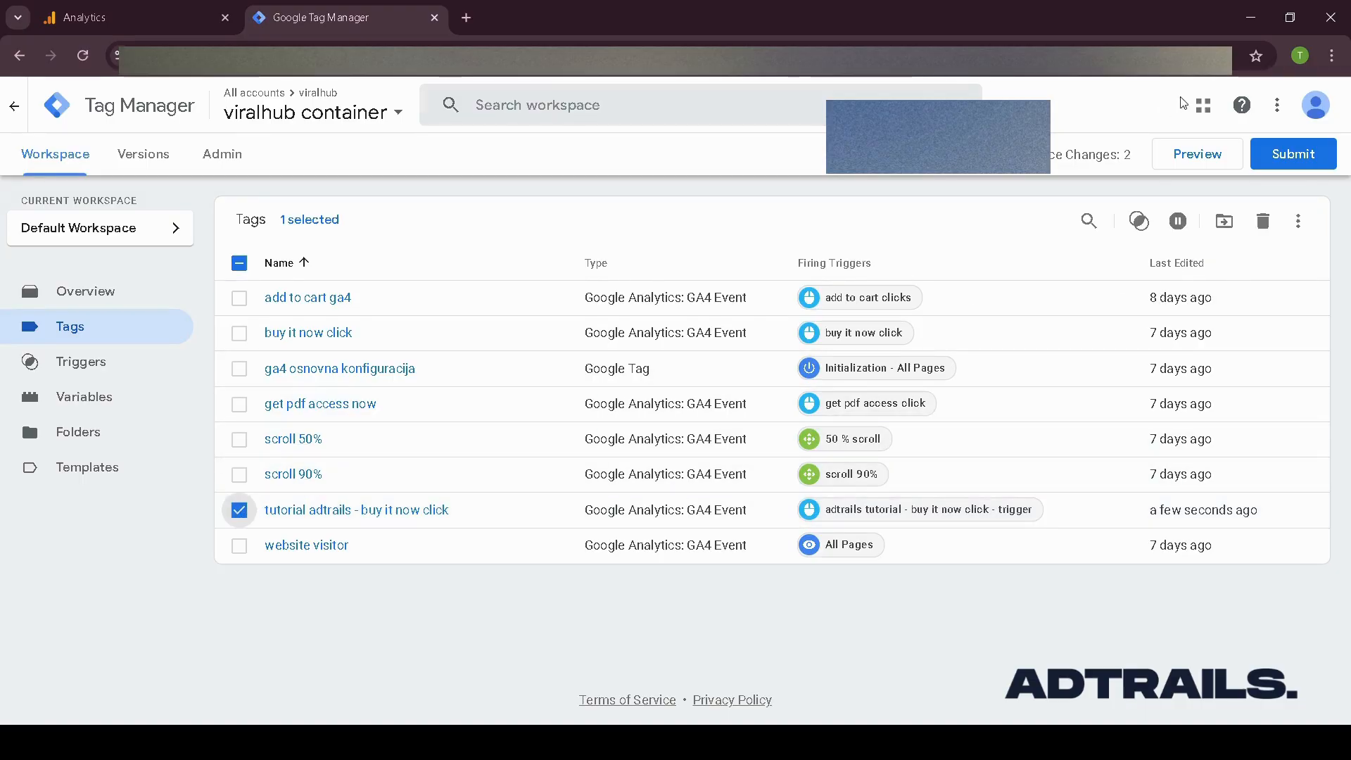
- Start Preview mode and open viralhubguide.com in a new tab to copy its address
left_click(1207, 157)
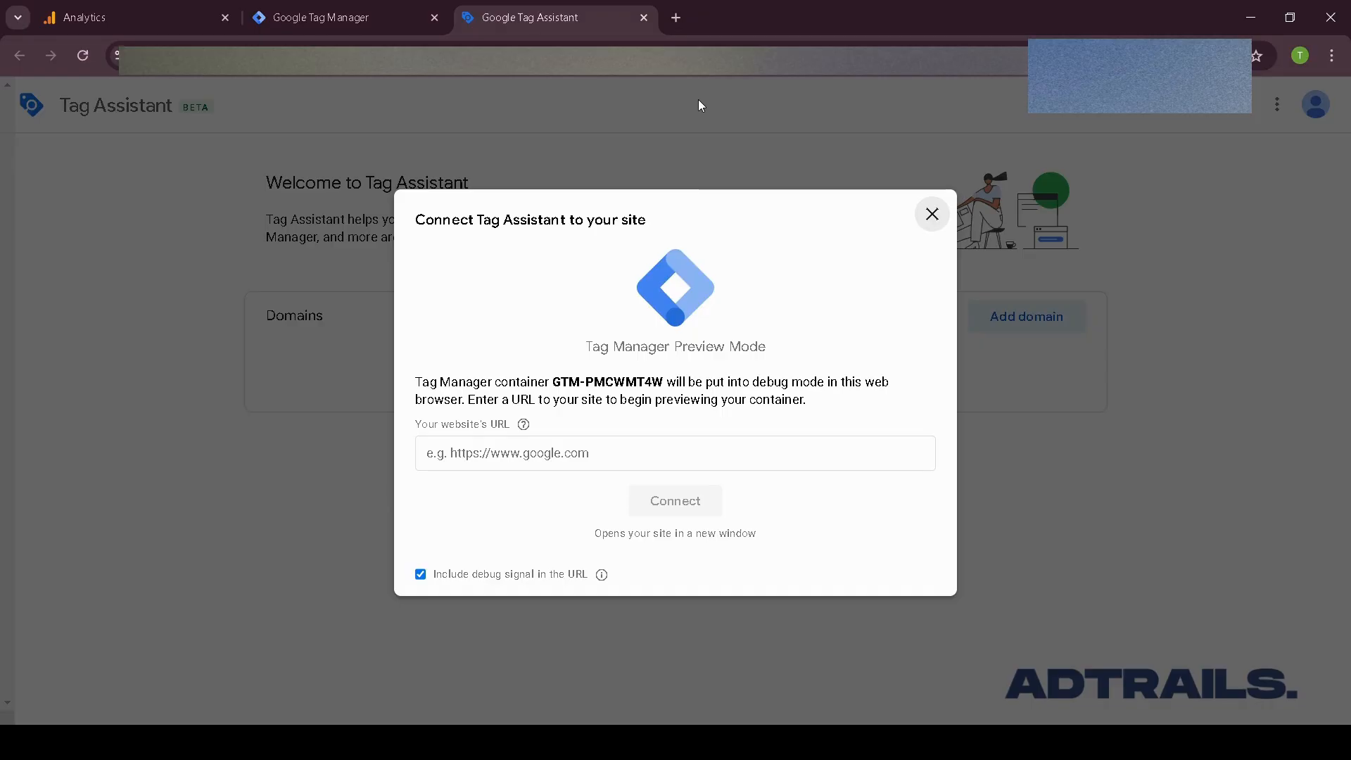
left_click(676, 18)
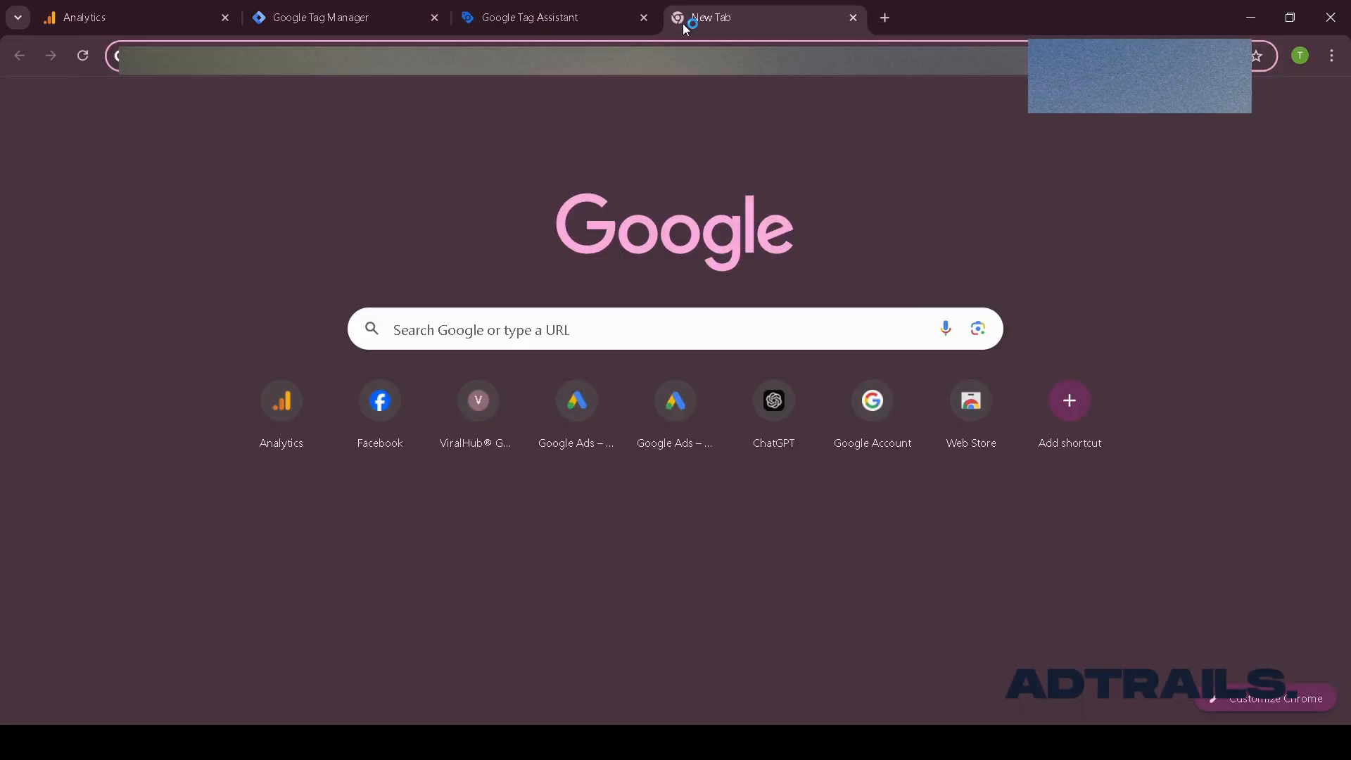
type("viralhu")
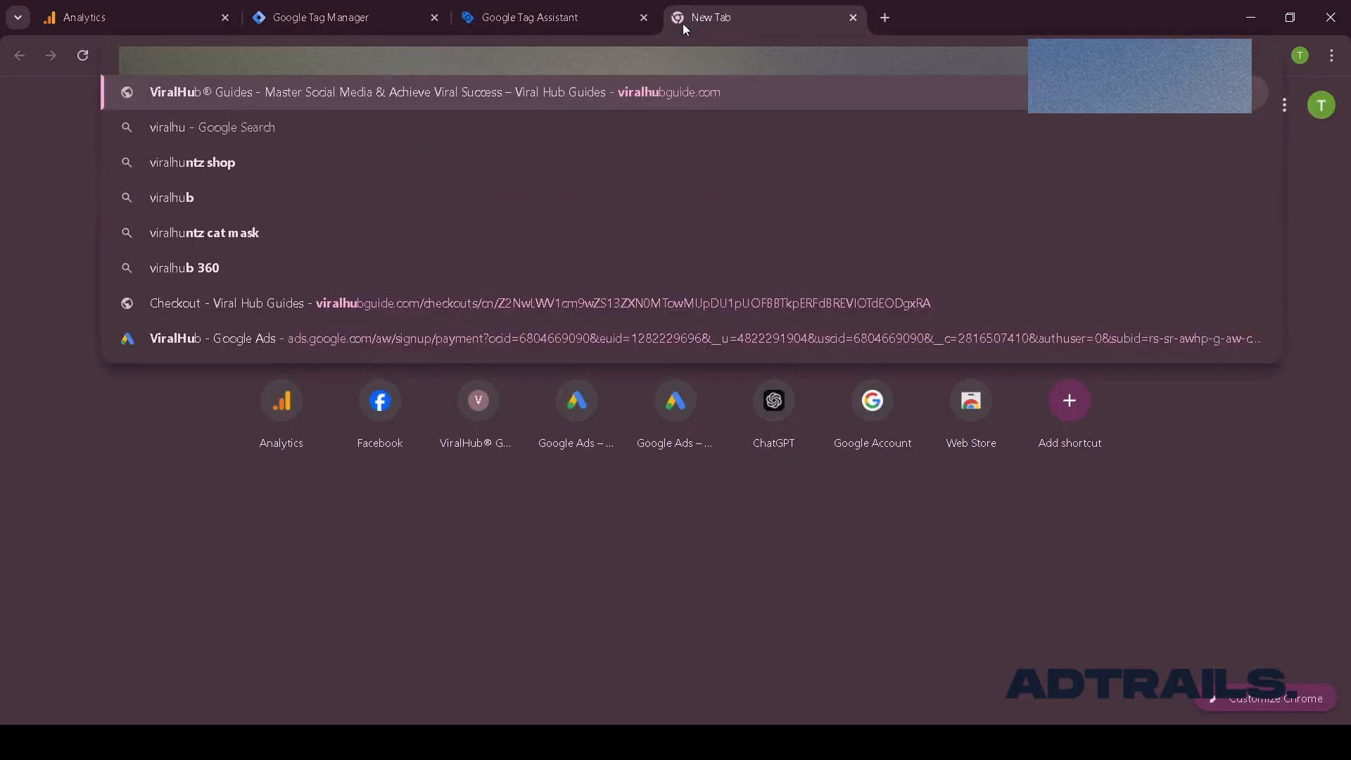
left_click(349, 94)
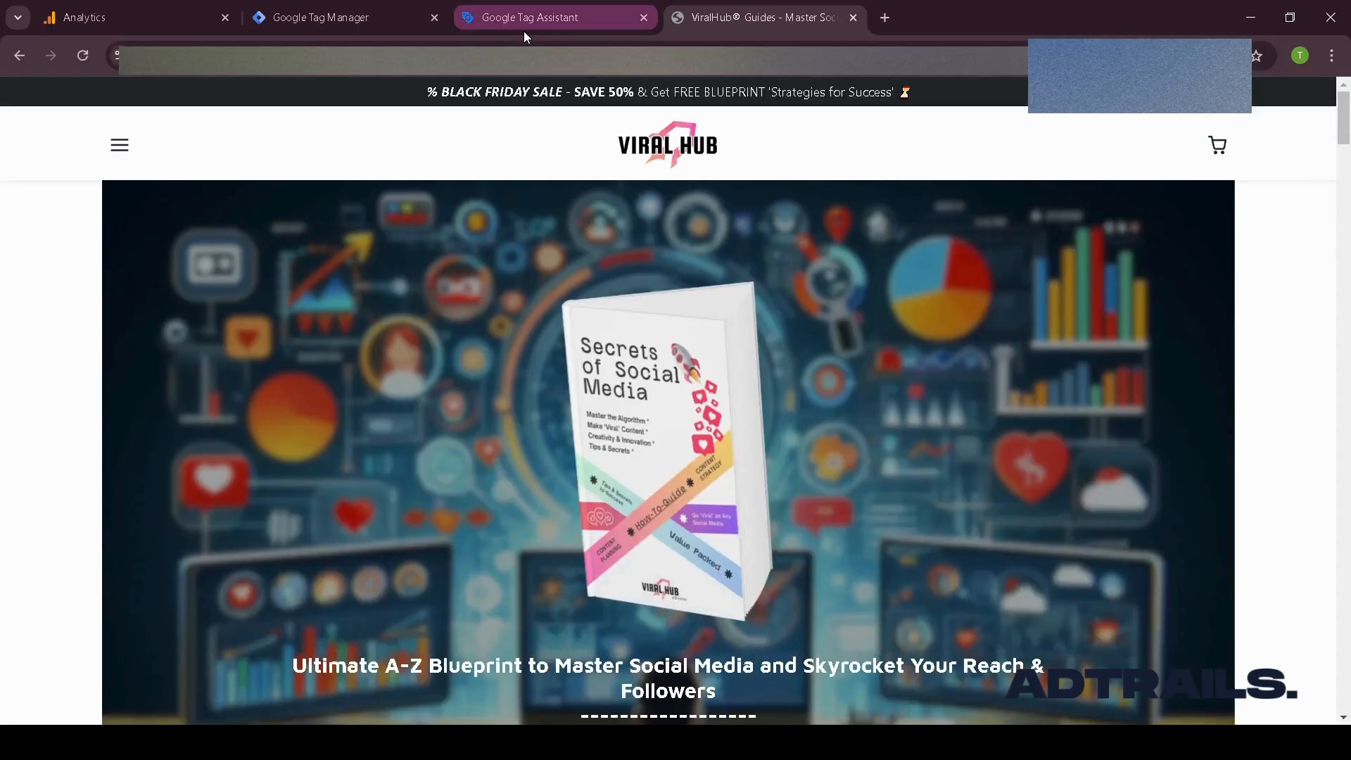
left_click(222, 60)
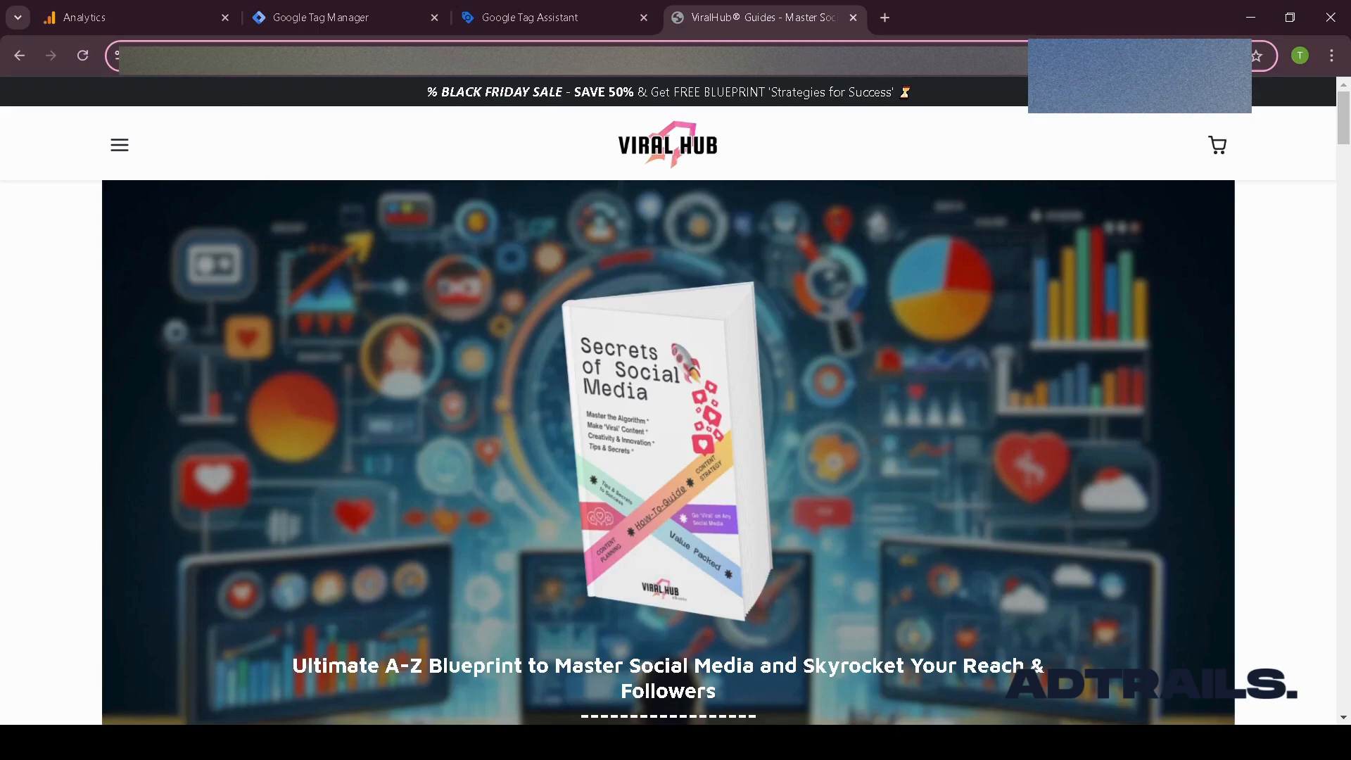
left_click(556, 18)
left_click(582, 450)
type("https://viralhubguide.com/")
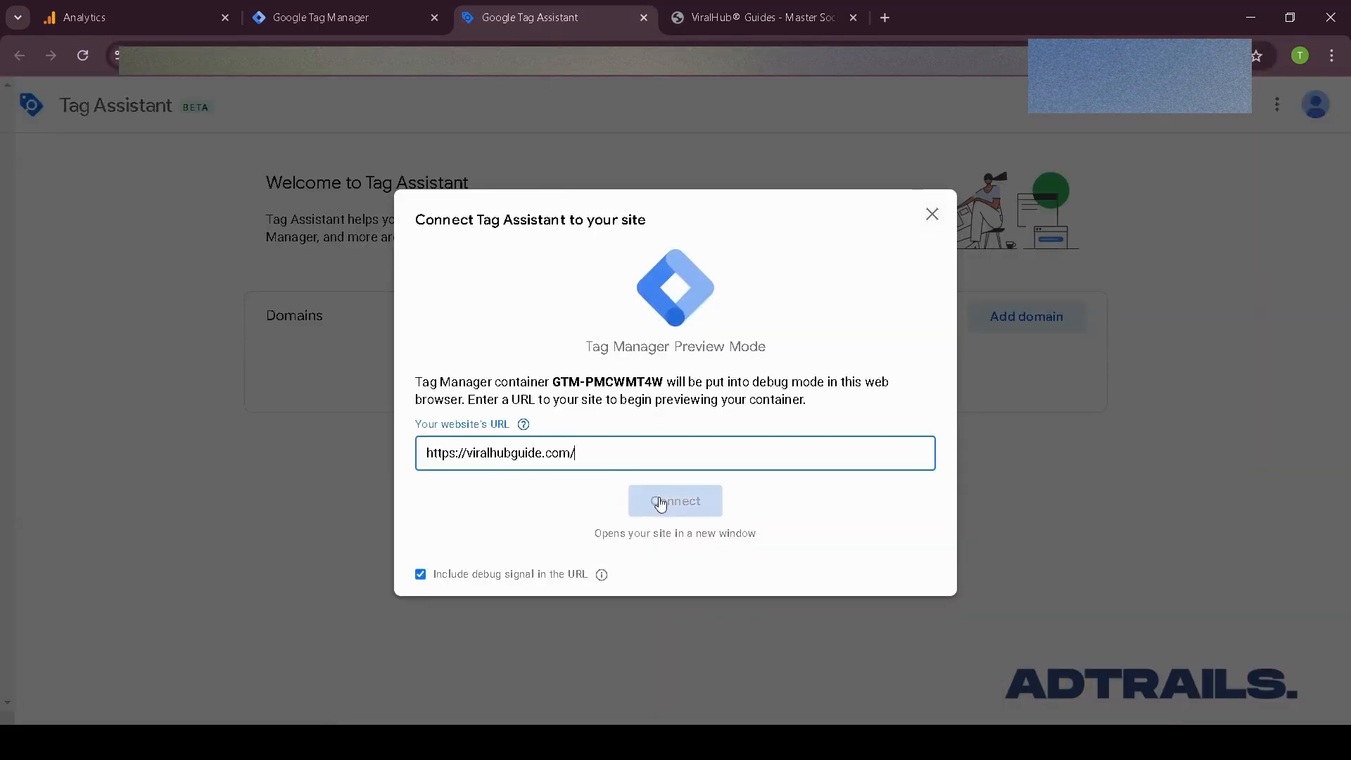
left_click(662, 500)
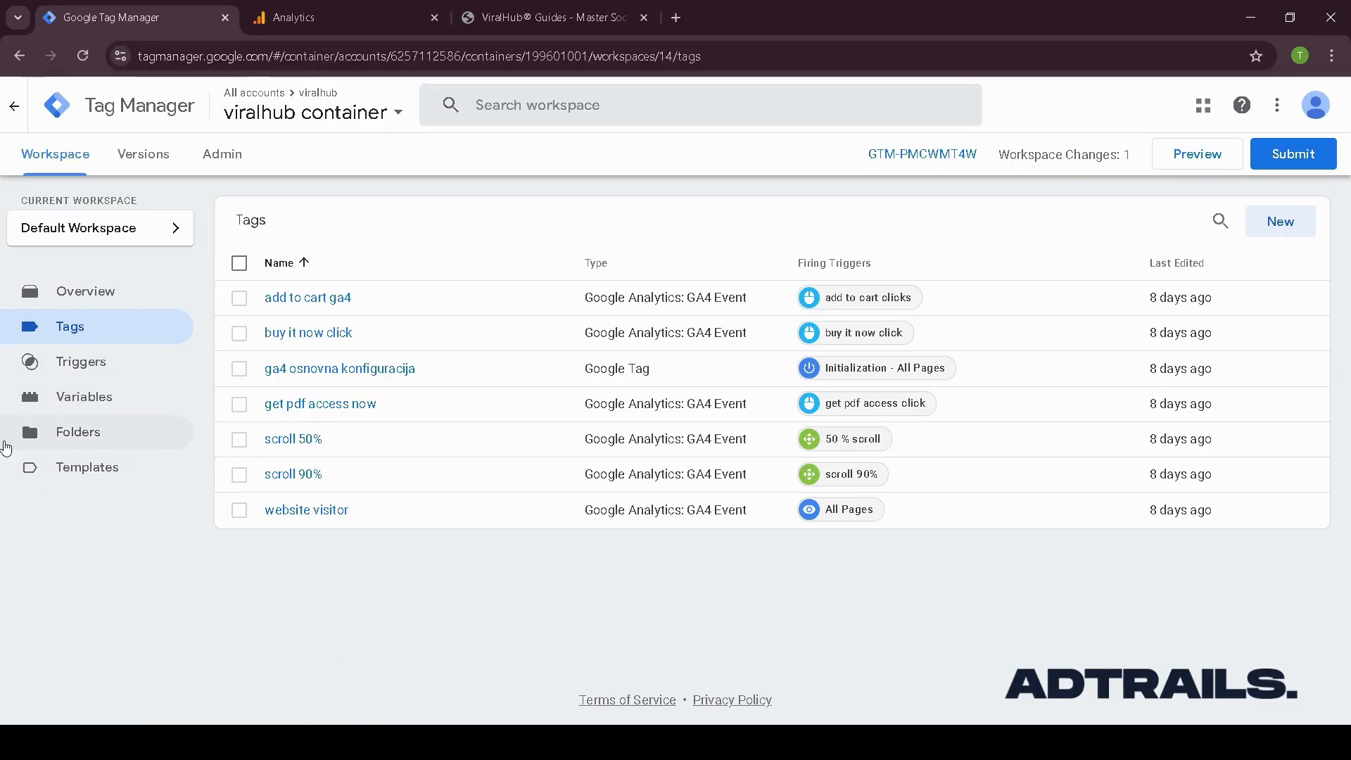
- Examine the built-in variable settings, including which Clicks variables are enabled
left_click(97, 415)
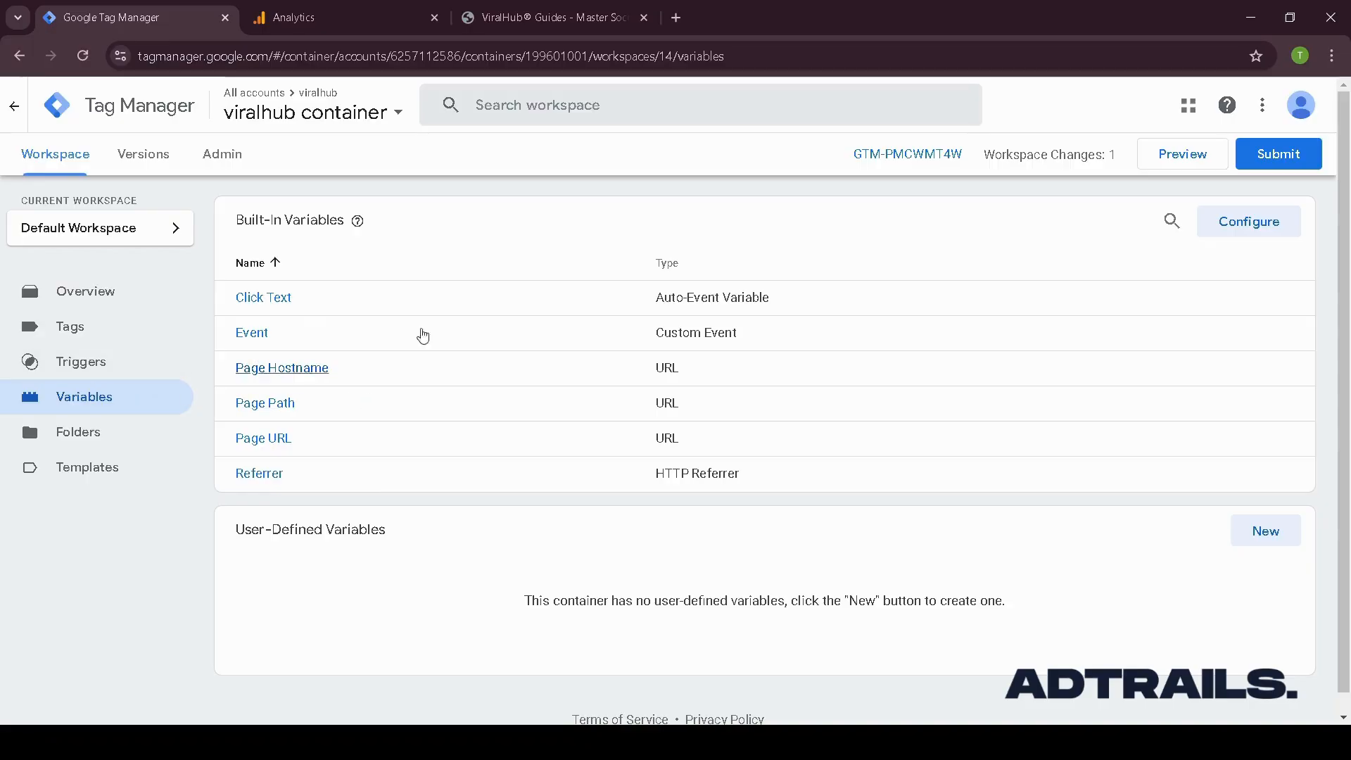
left_click(1274, 231)
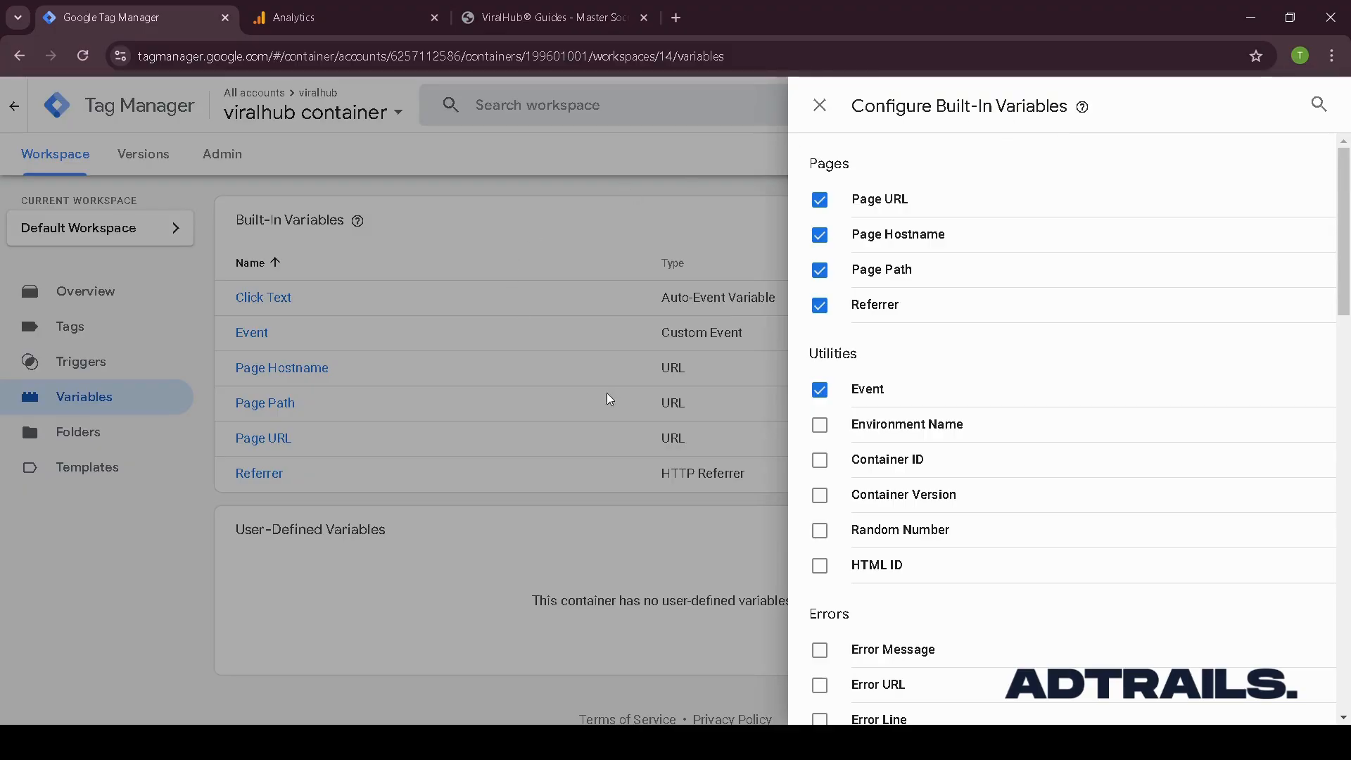
left_click(820, 105)
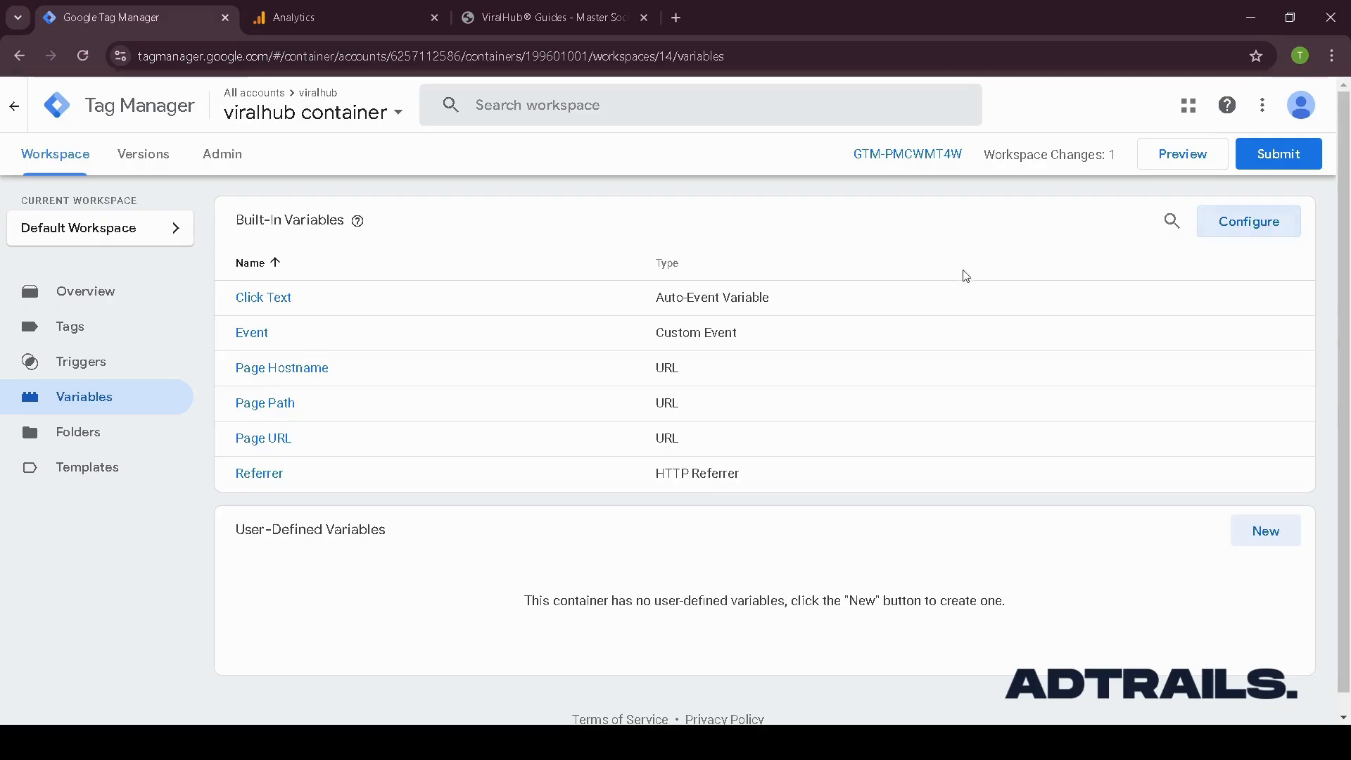
left_click(1249, 231)
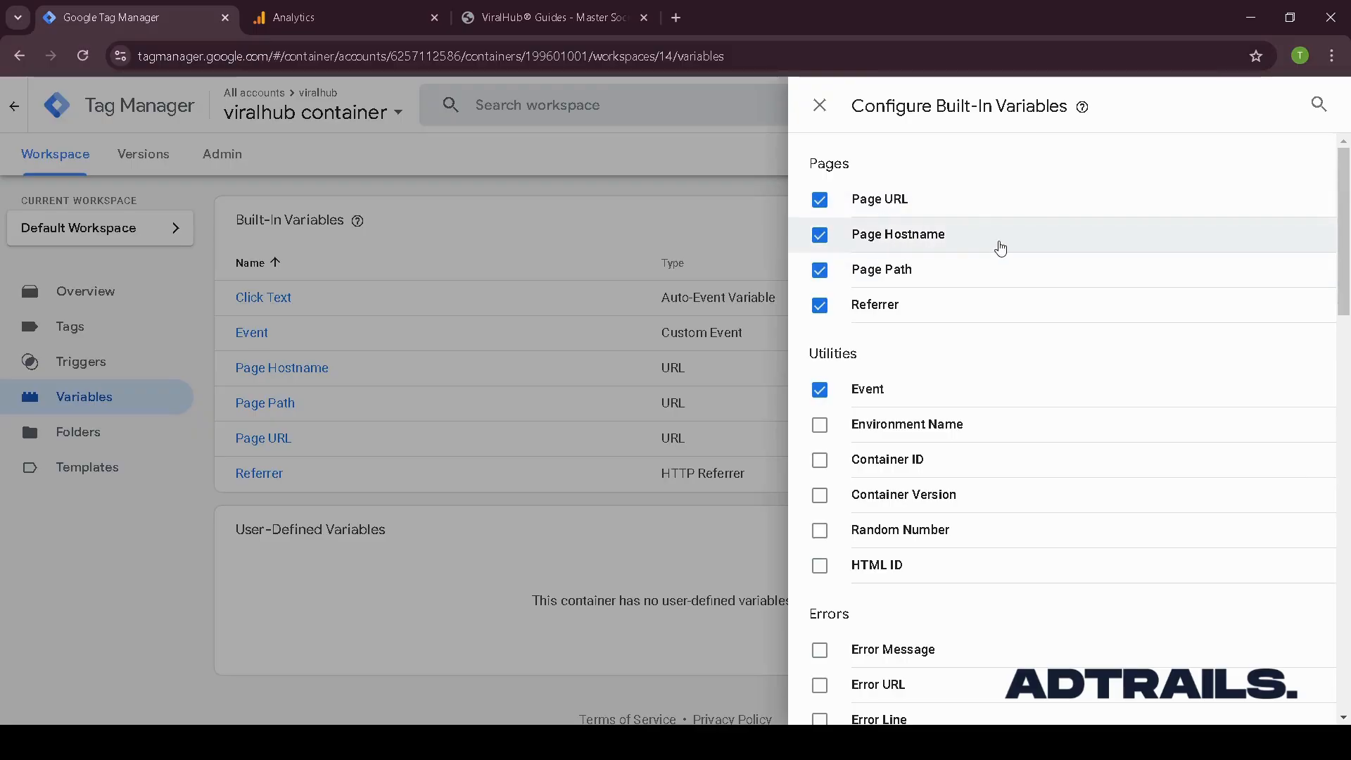
scroll(944, 286, "down", 2)
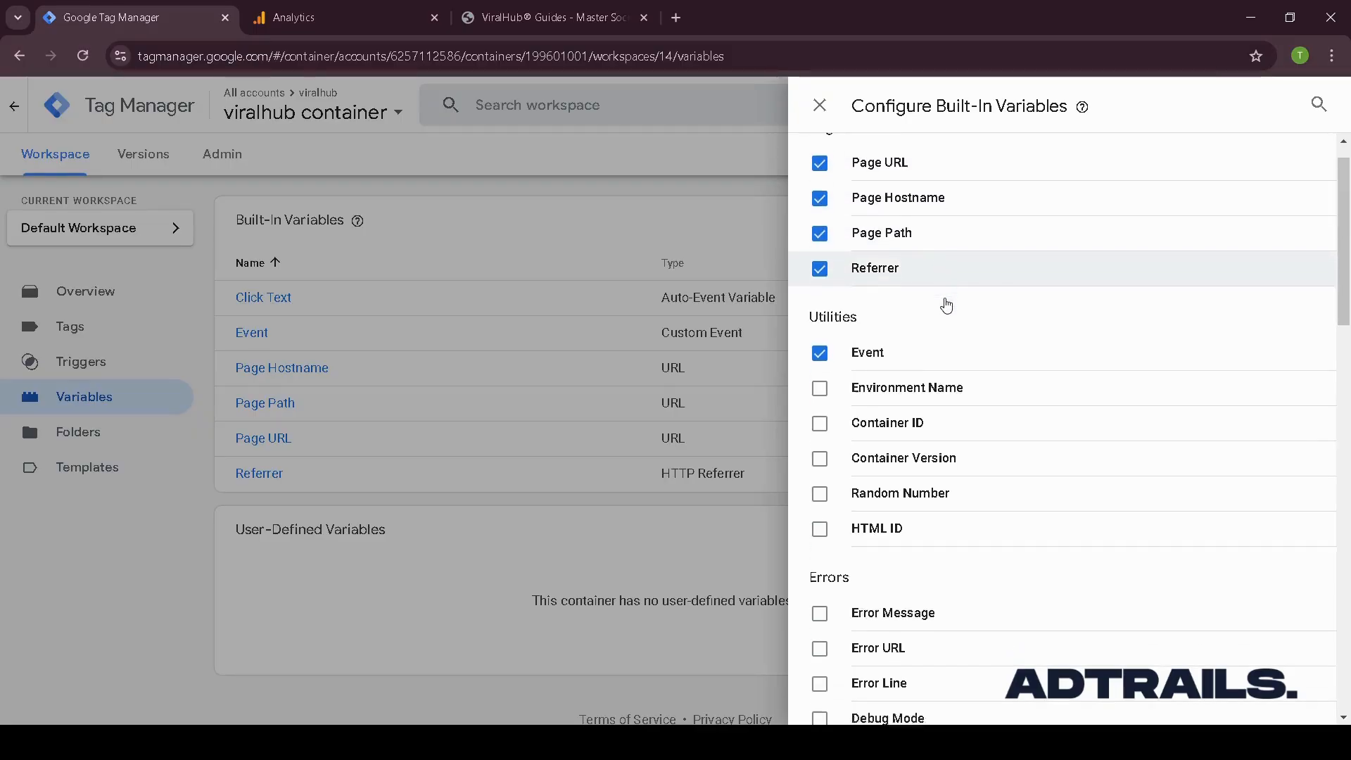
scroll(908, 317, "down", 3)
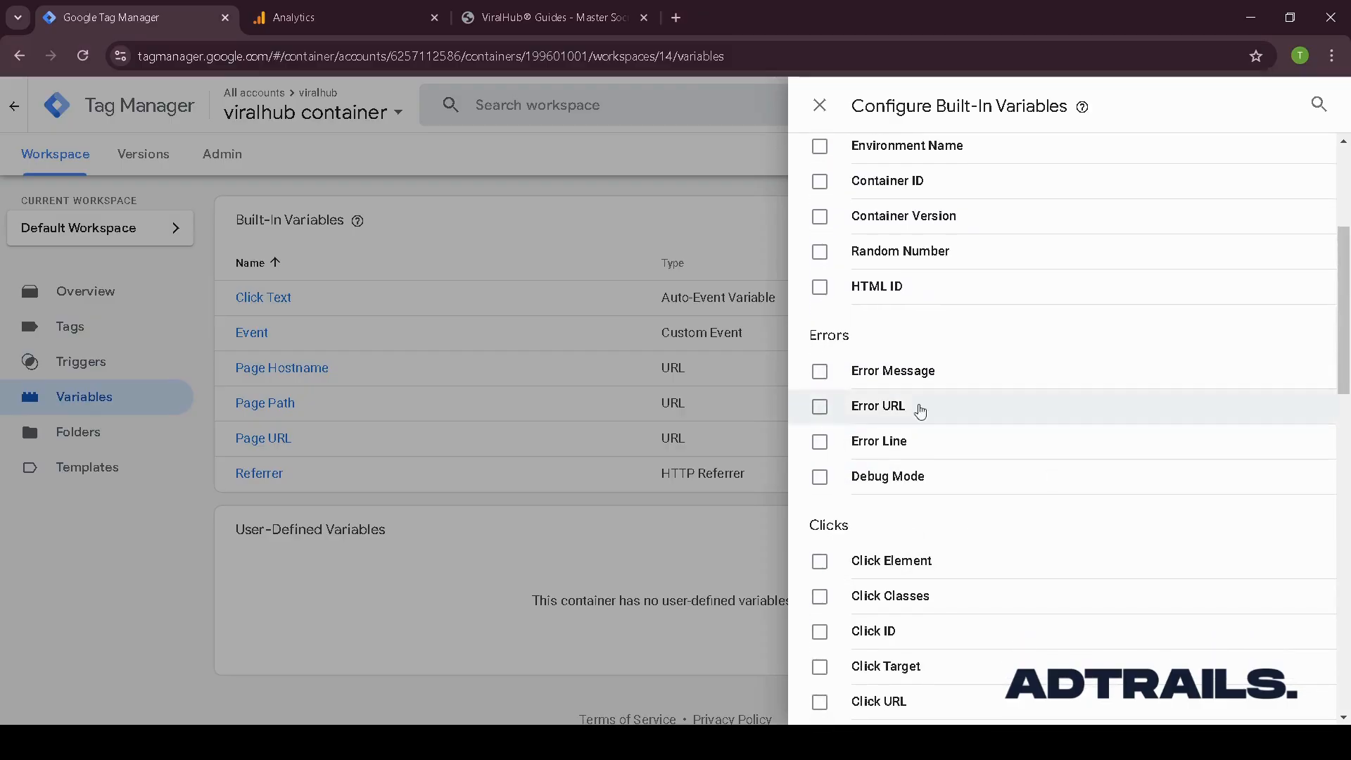
scroll(855, 443, "down", 1)
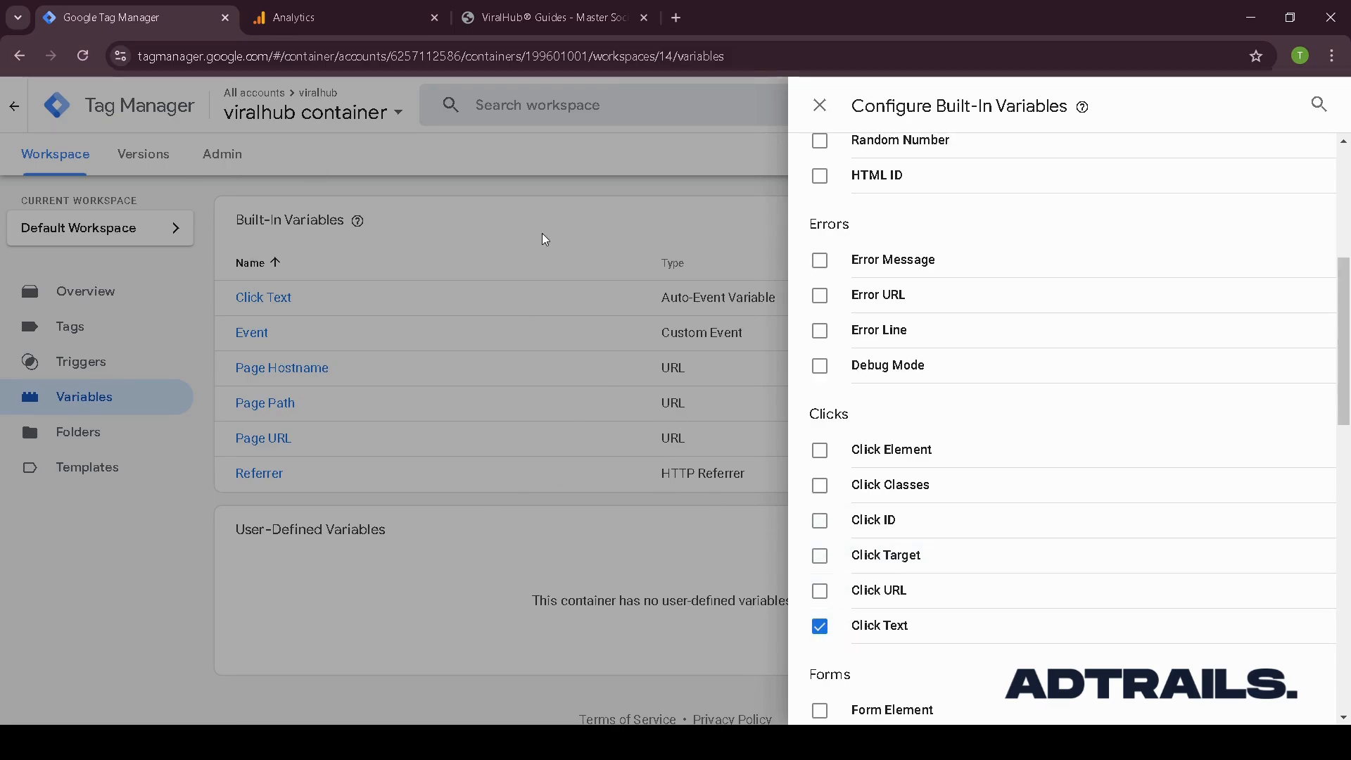
left_click(566, 296)
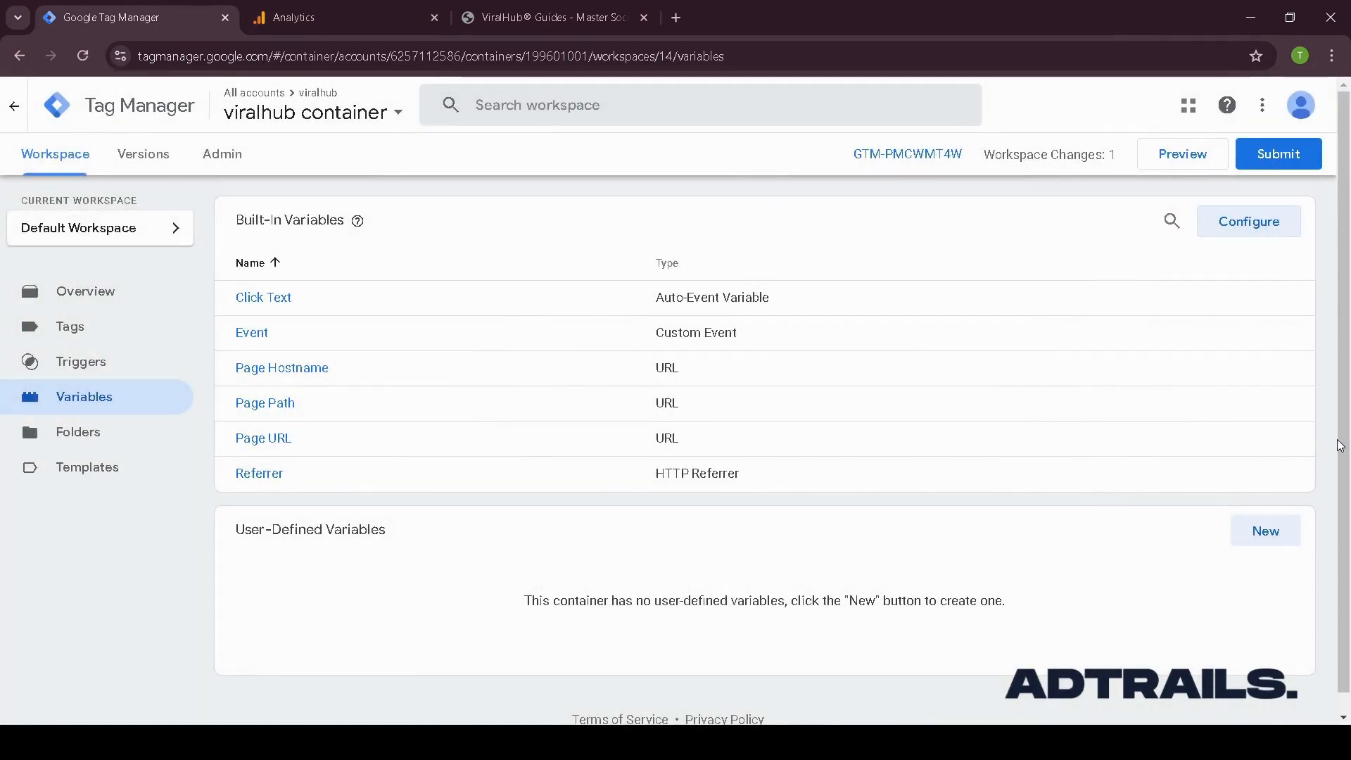
left_click(1265, 532)
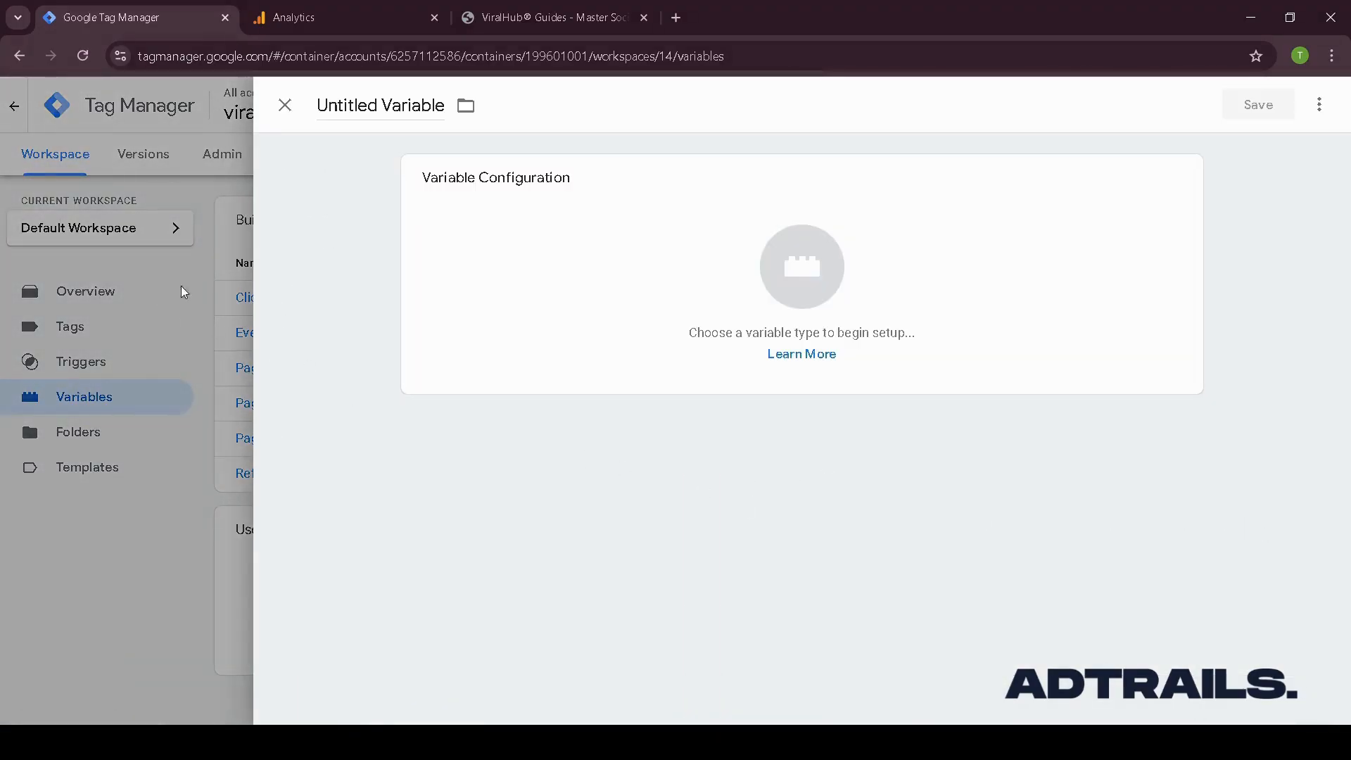
left_click(585, 222)
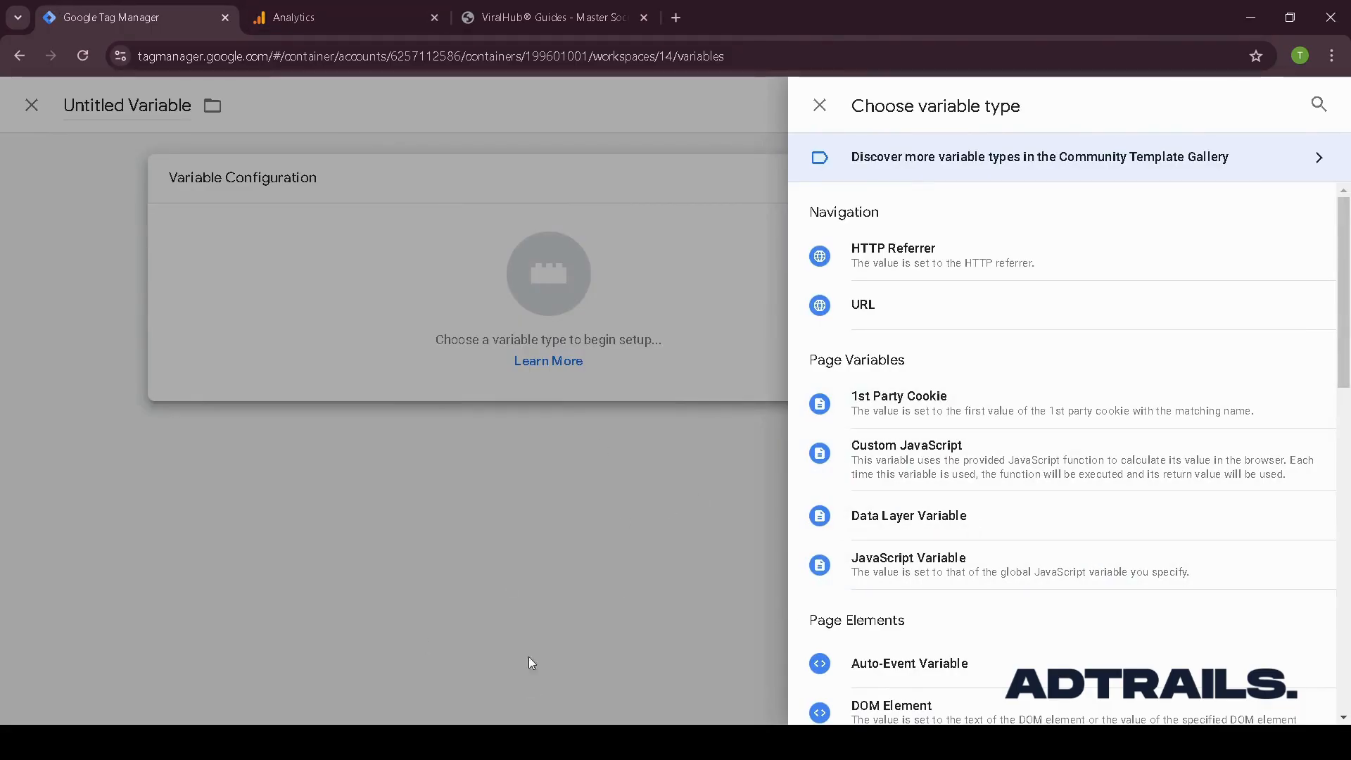
left_click(1018, 531)
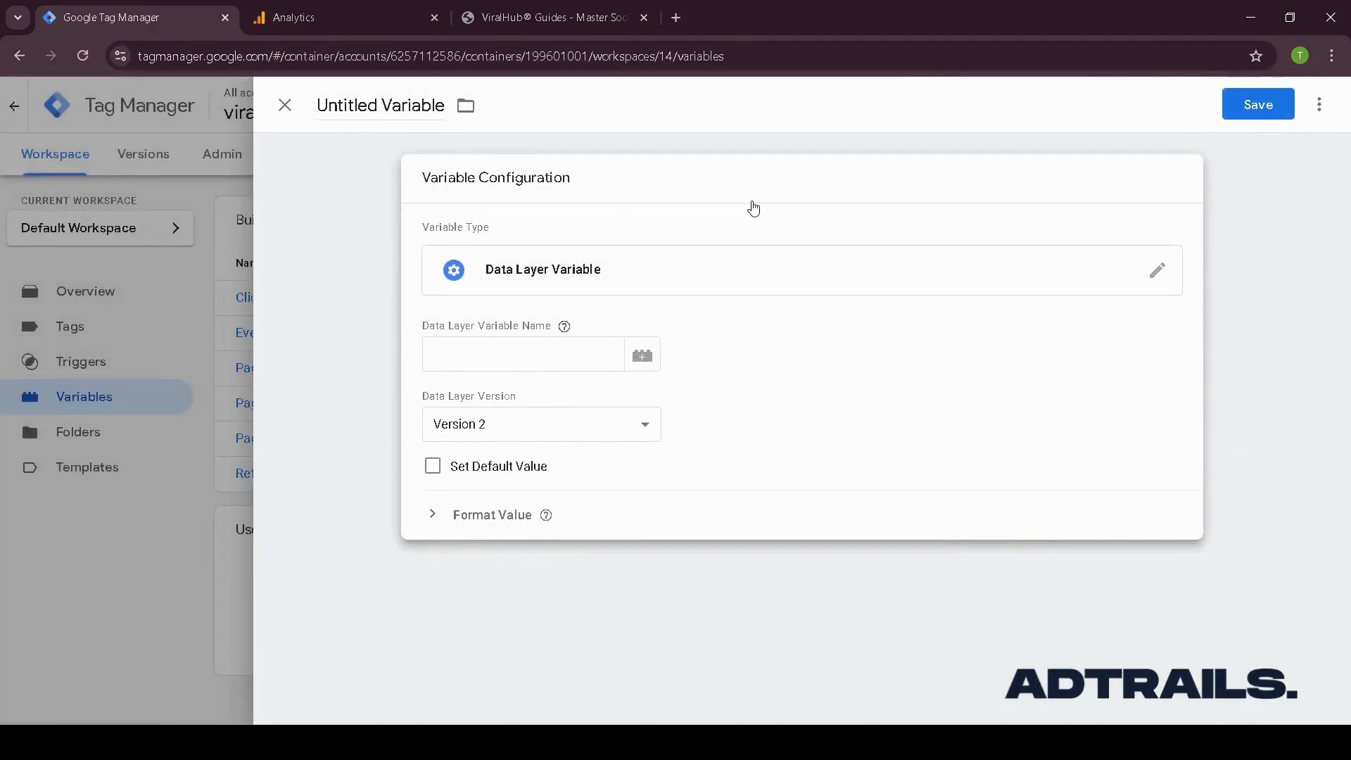
left_click(286, 106)
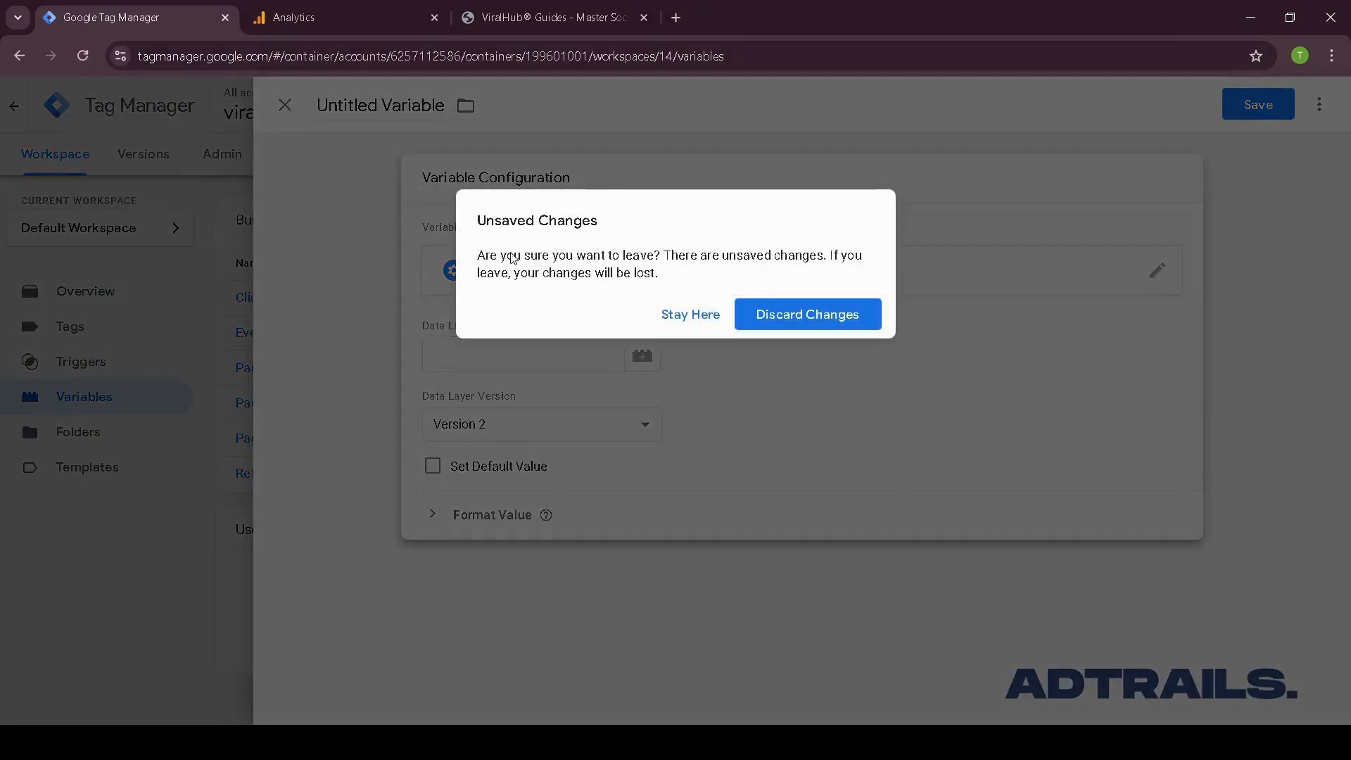
left_click(789, 318)
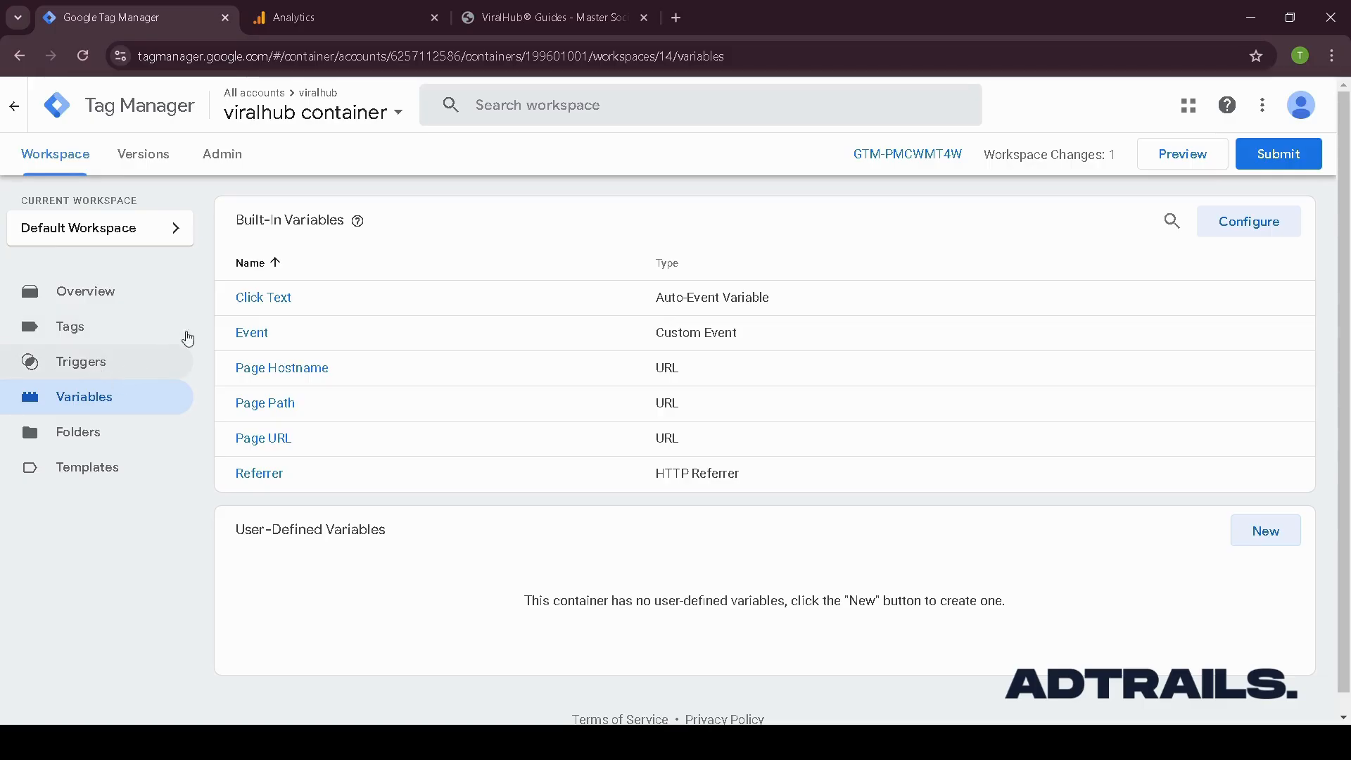
- Inspect the Buy it now button on the site's product page
left_click(656, 26)
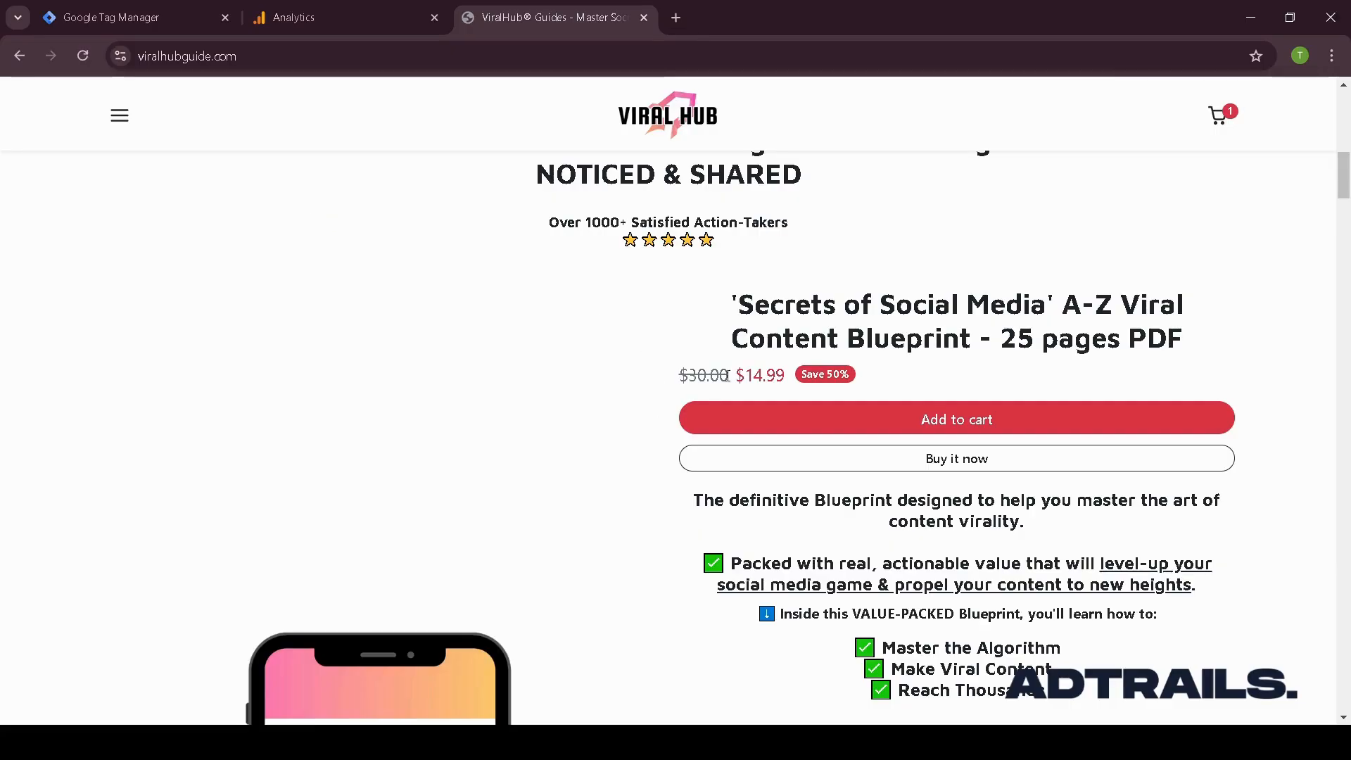
scroll(729, 376, "up", 3)
scroll(777, 377, "down", 3)
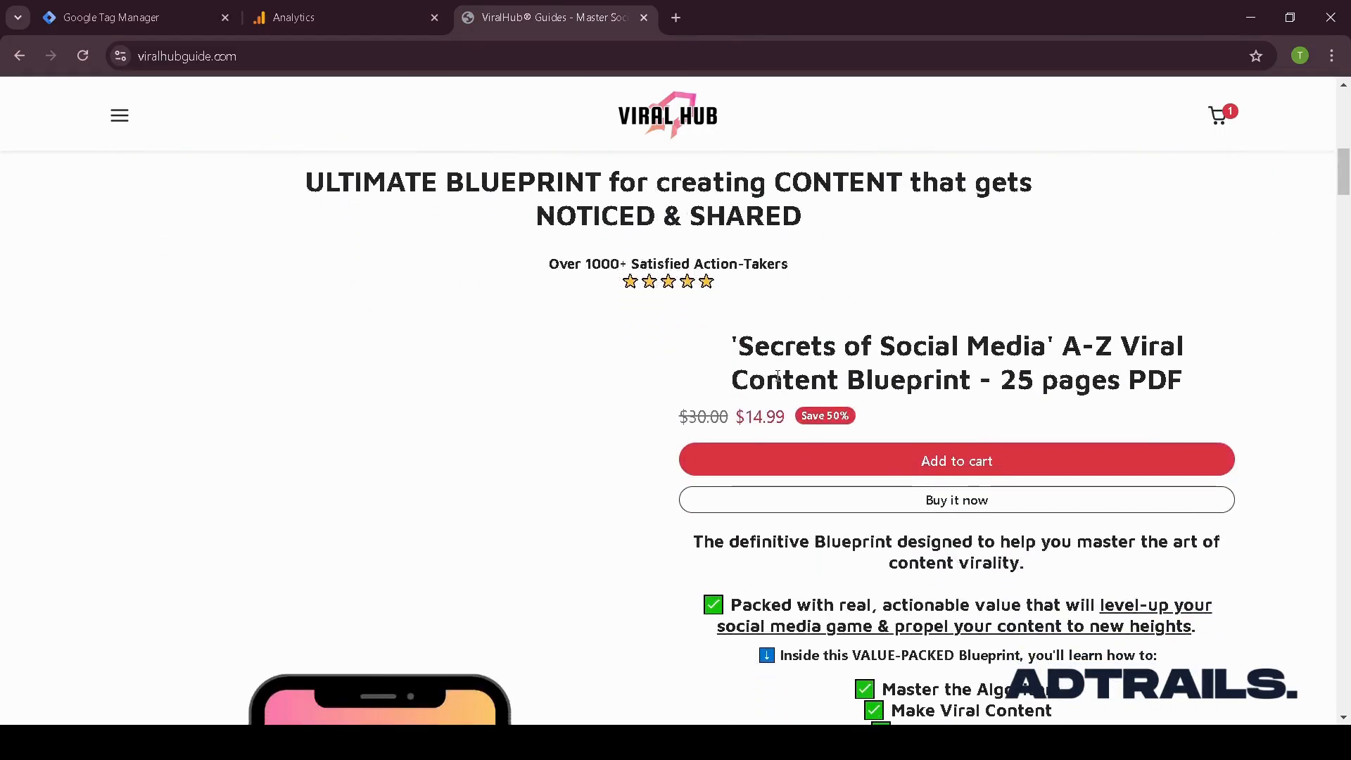
scroll(777, 377, "down", 1)
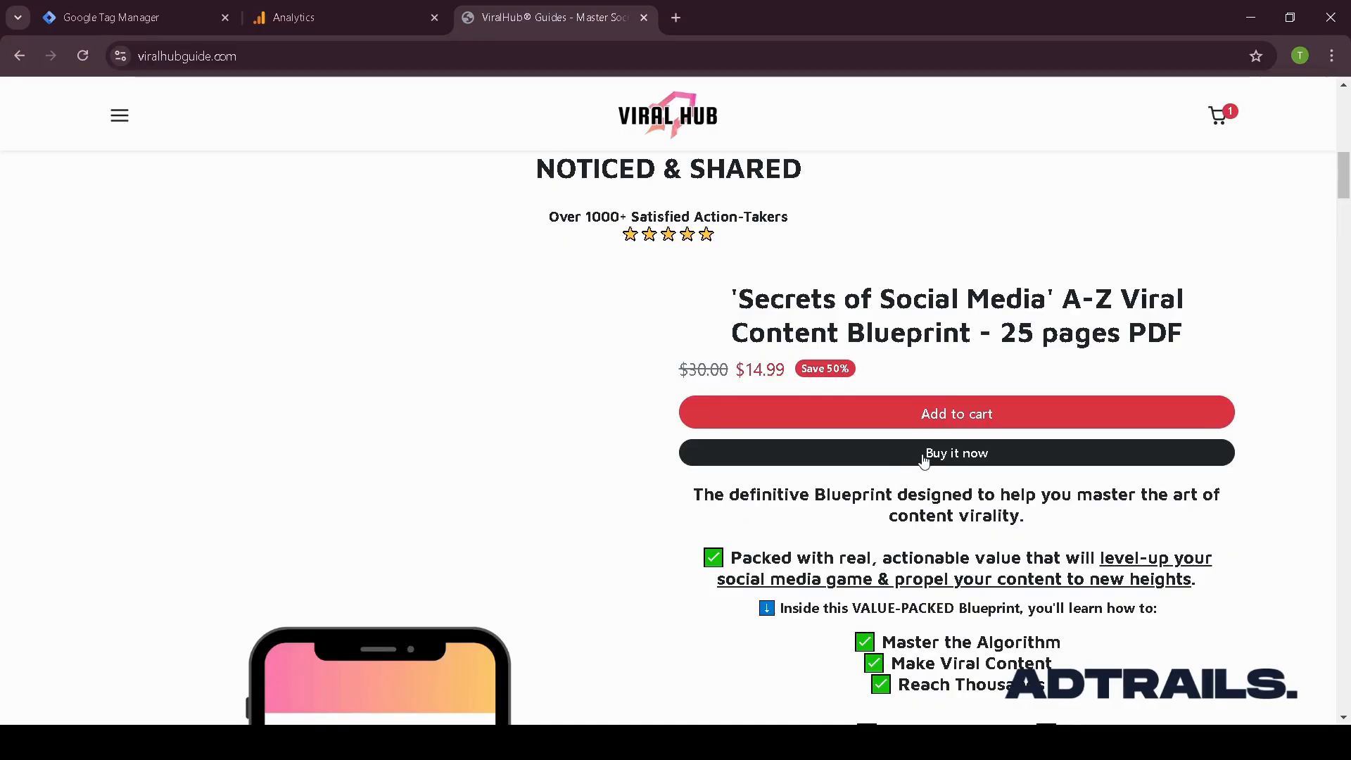
left_click(146, 29)
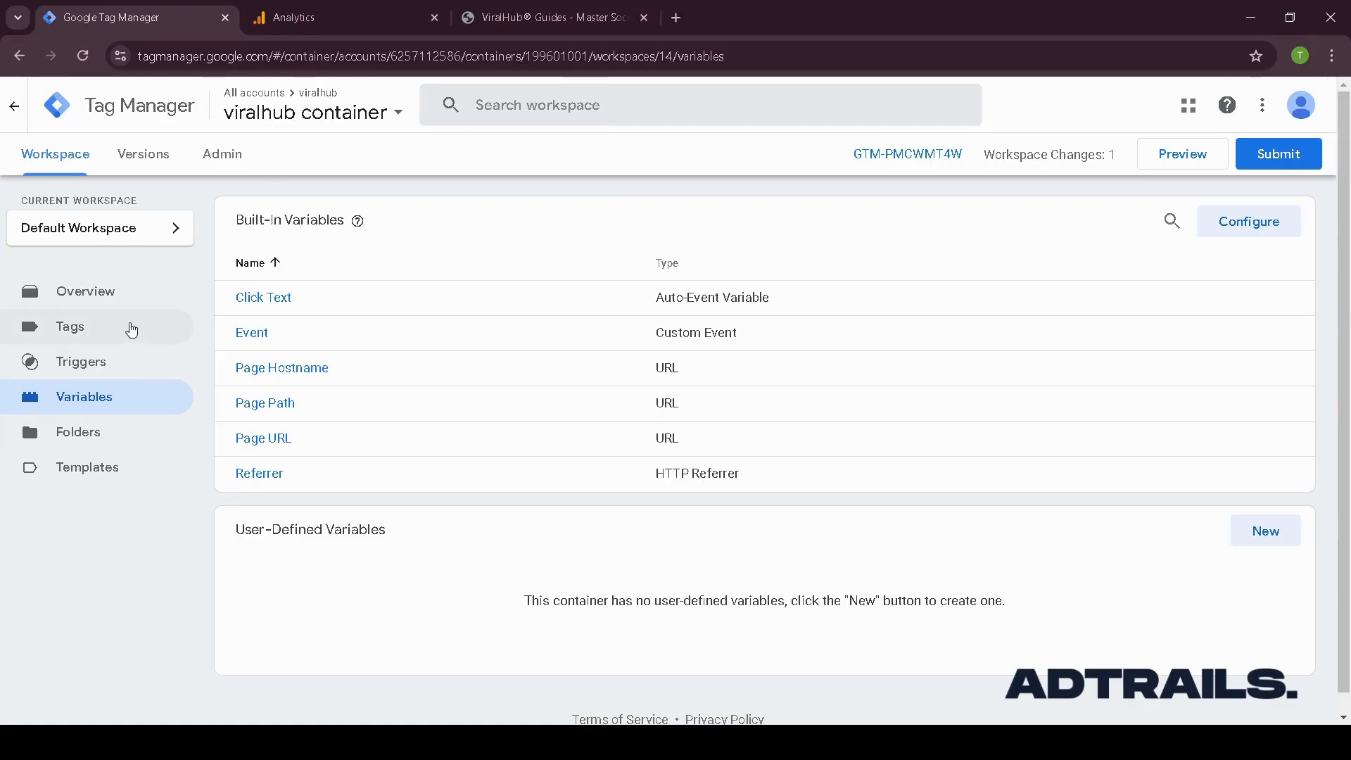
- Create a new trigger named tutorial - click - buy it now - trigger
left_click(128, 330)
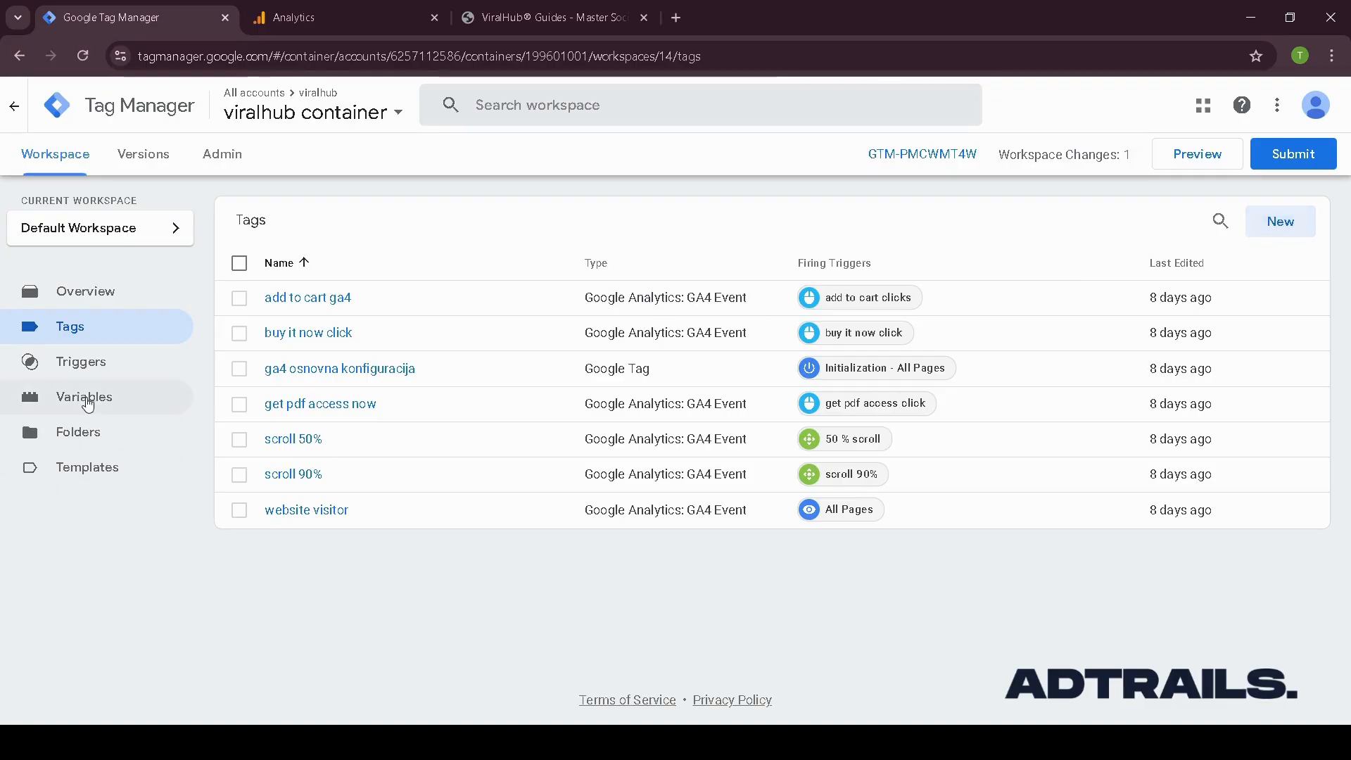
left_click(88, 375)
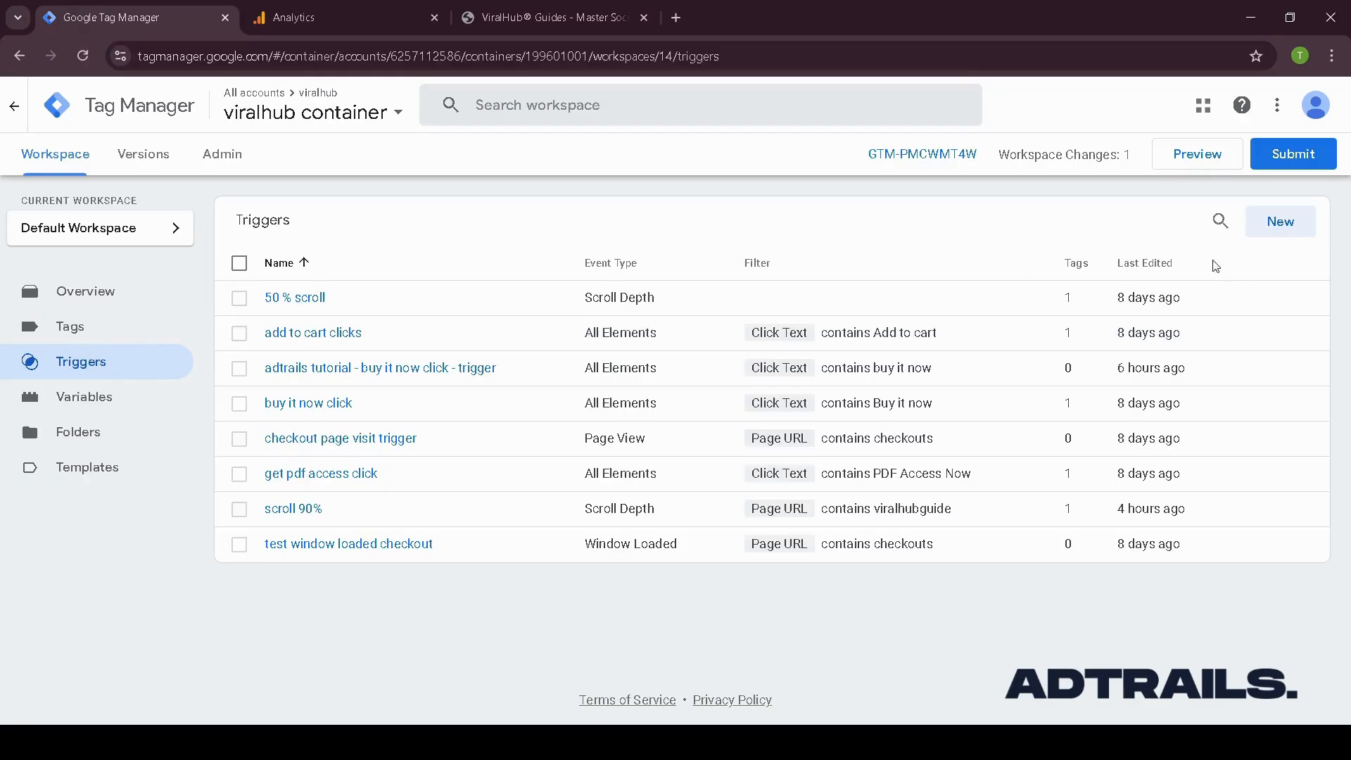
left_click(1303, 227)
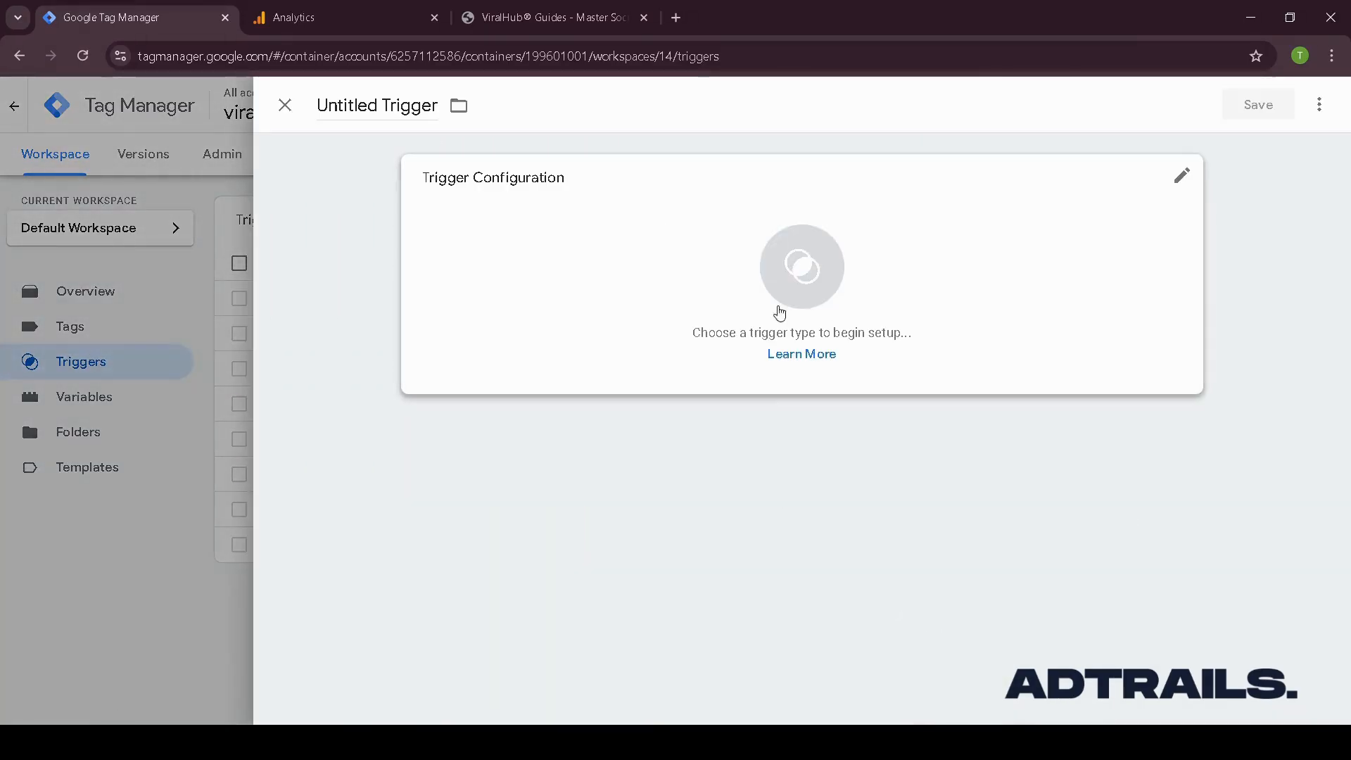
left_click(399, 113)
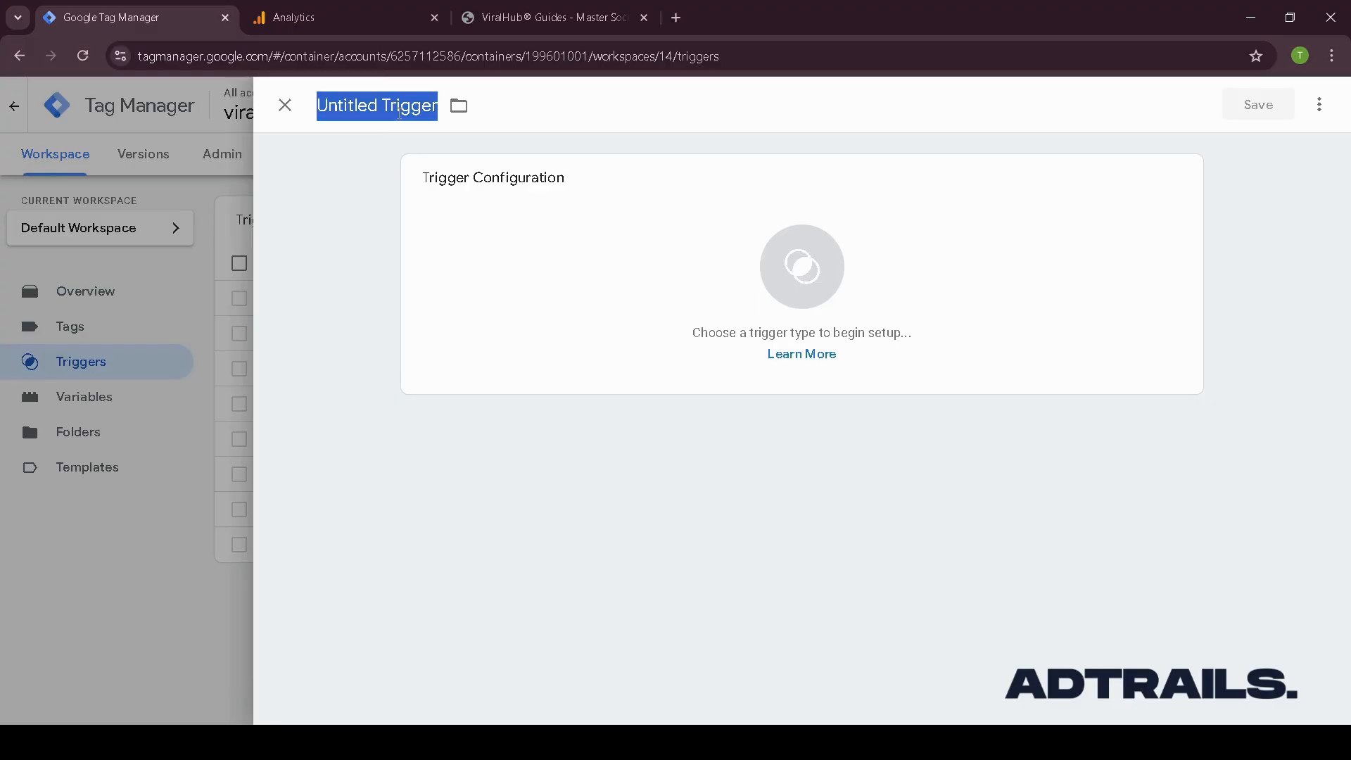
type("tutorial")
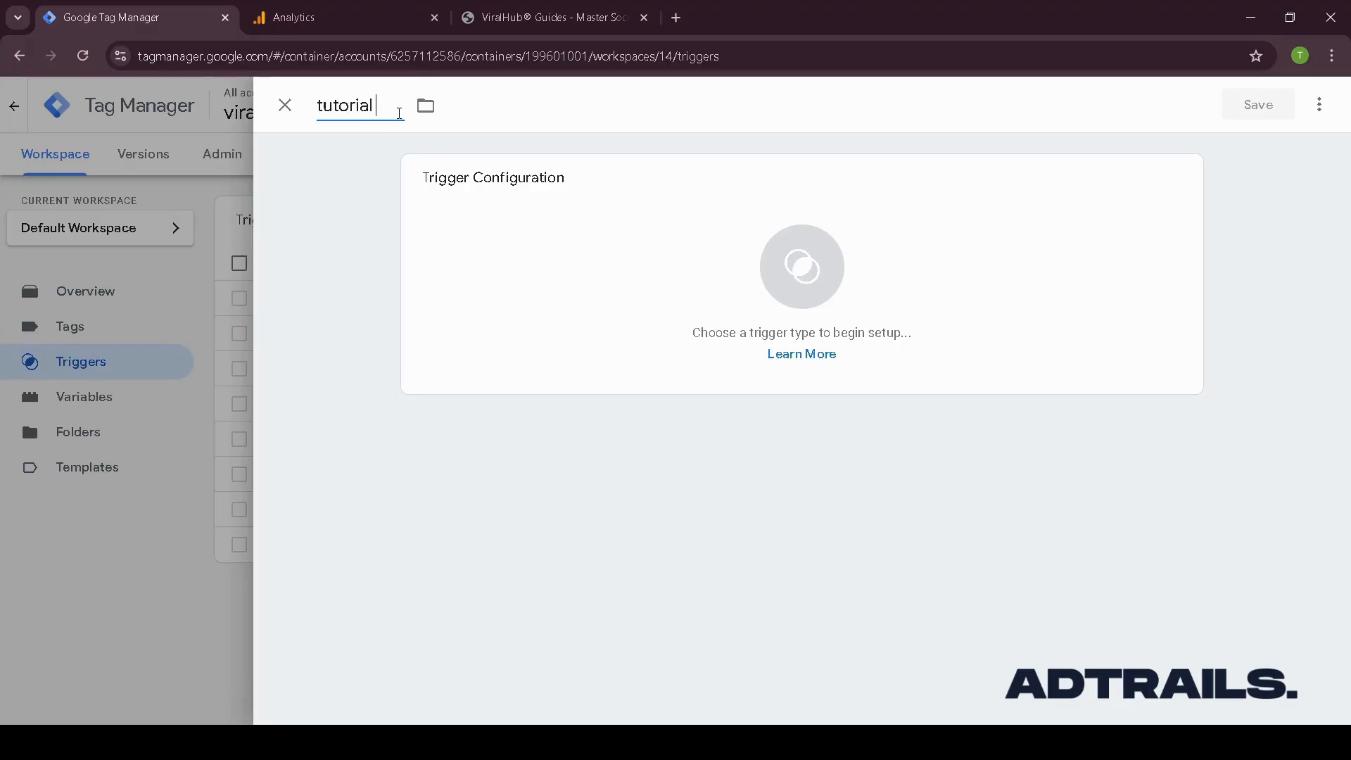
type(" - click - buy i")
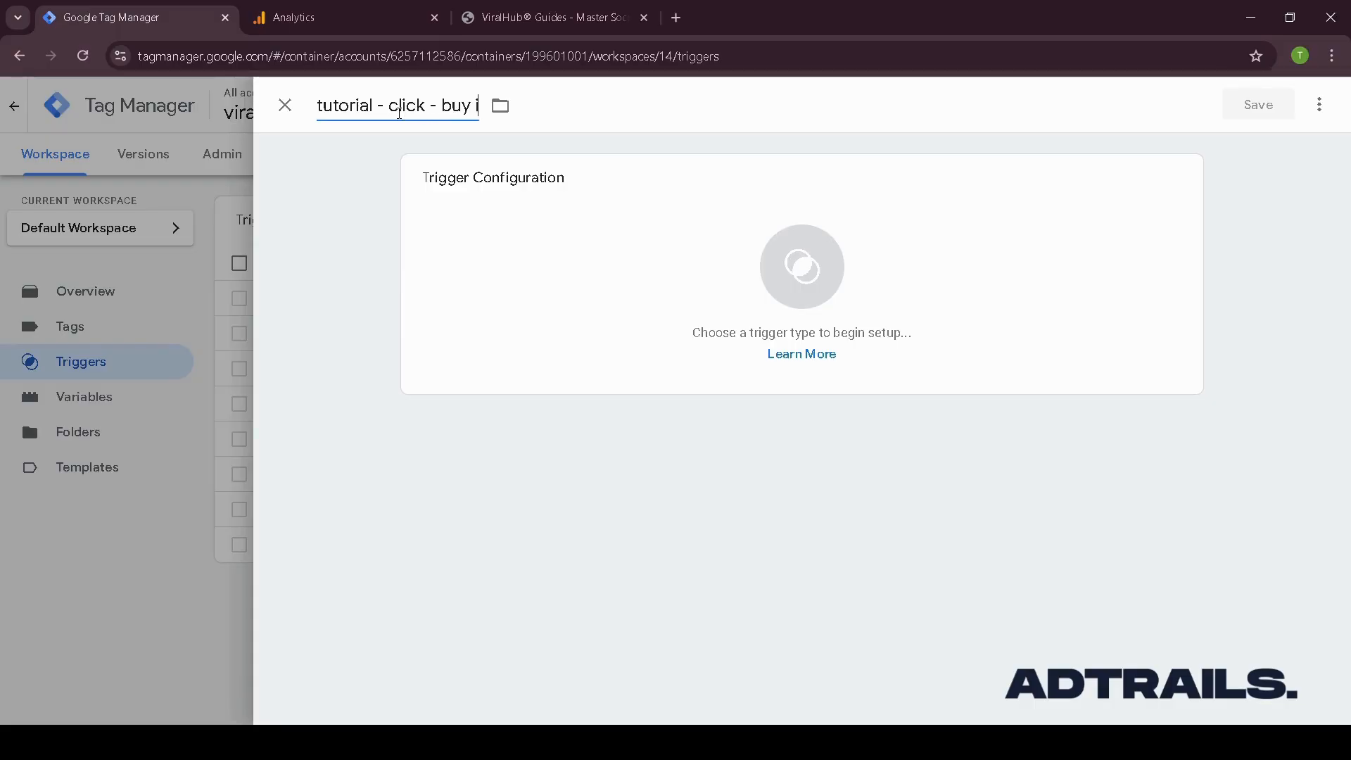
type("t now - trigger")
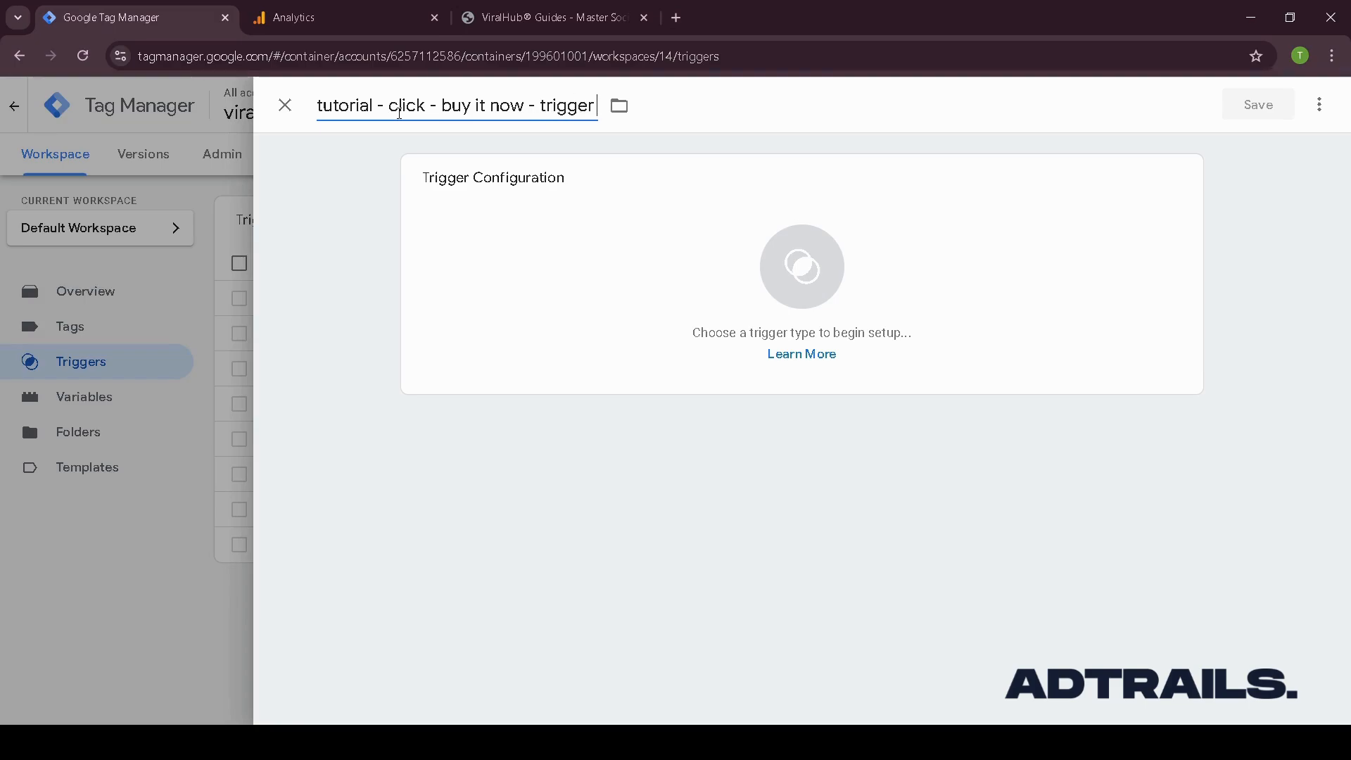
- Set the new trigger's type to Click - All Elements
left_click(585, 232)
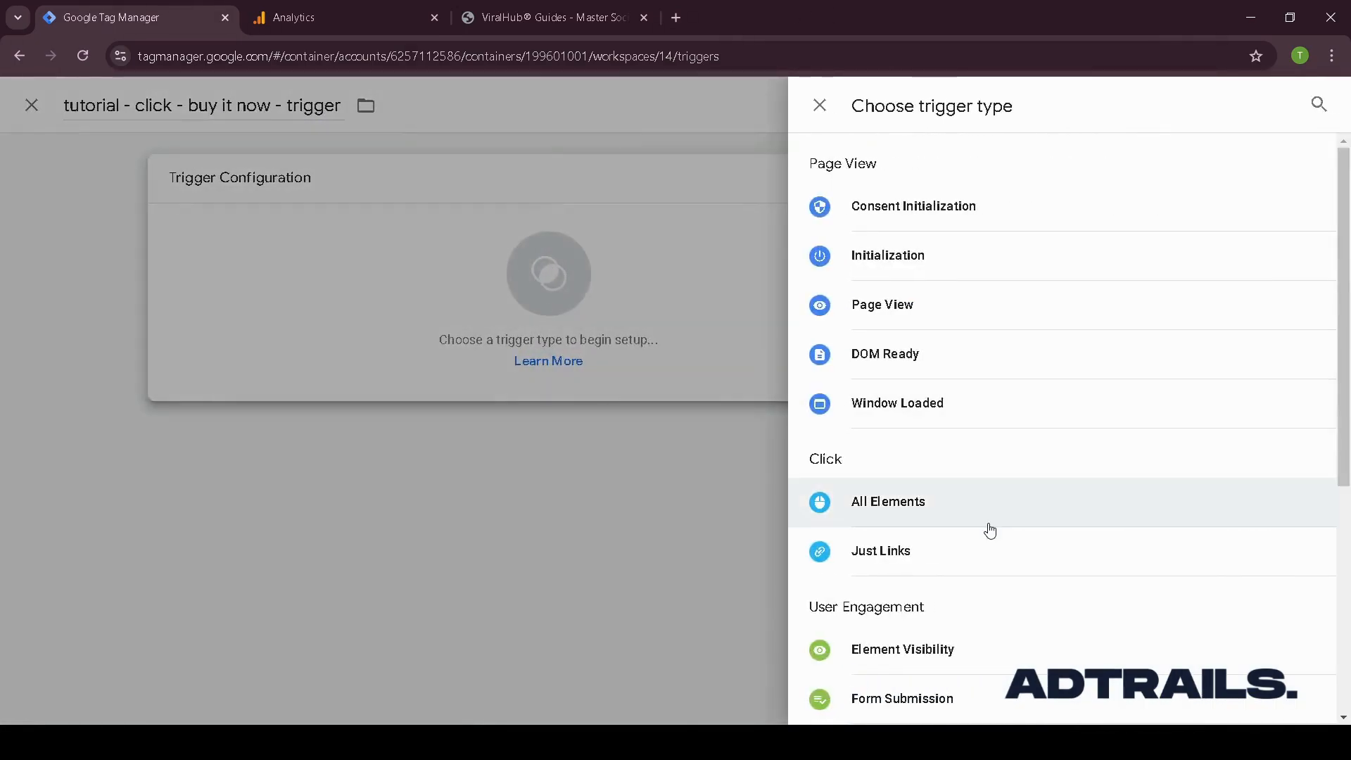
scroll(968, 537, "down", 2)
scroll(968, 316, "up", 2)
scroll(943, 517, "down", 5)
scroll(966, 411, "up", 1)
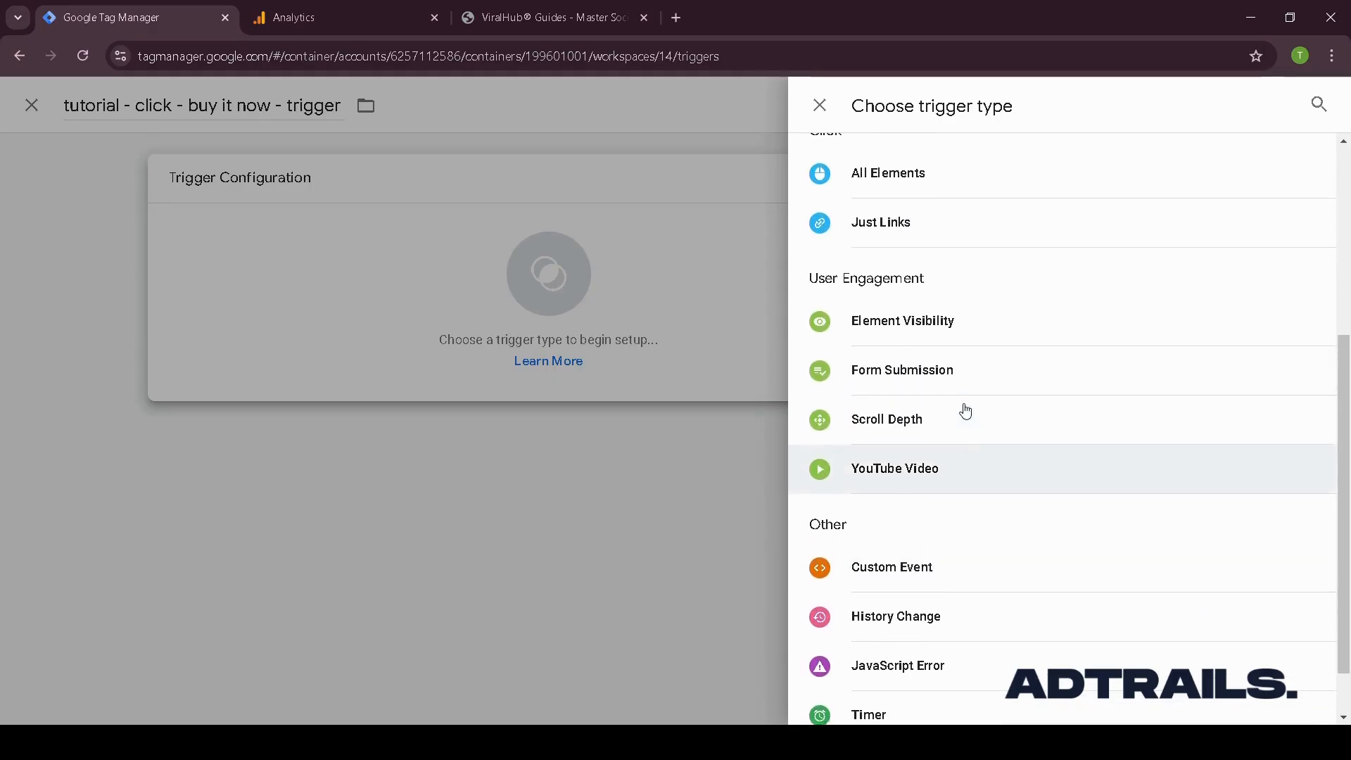
scroll(965, 411, "up", 1)
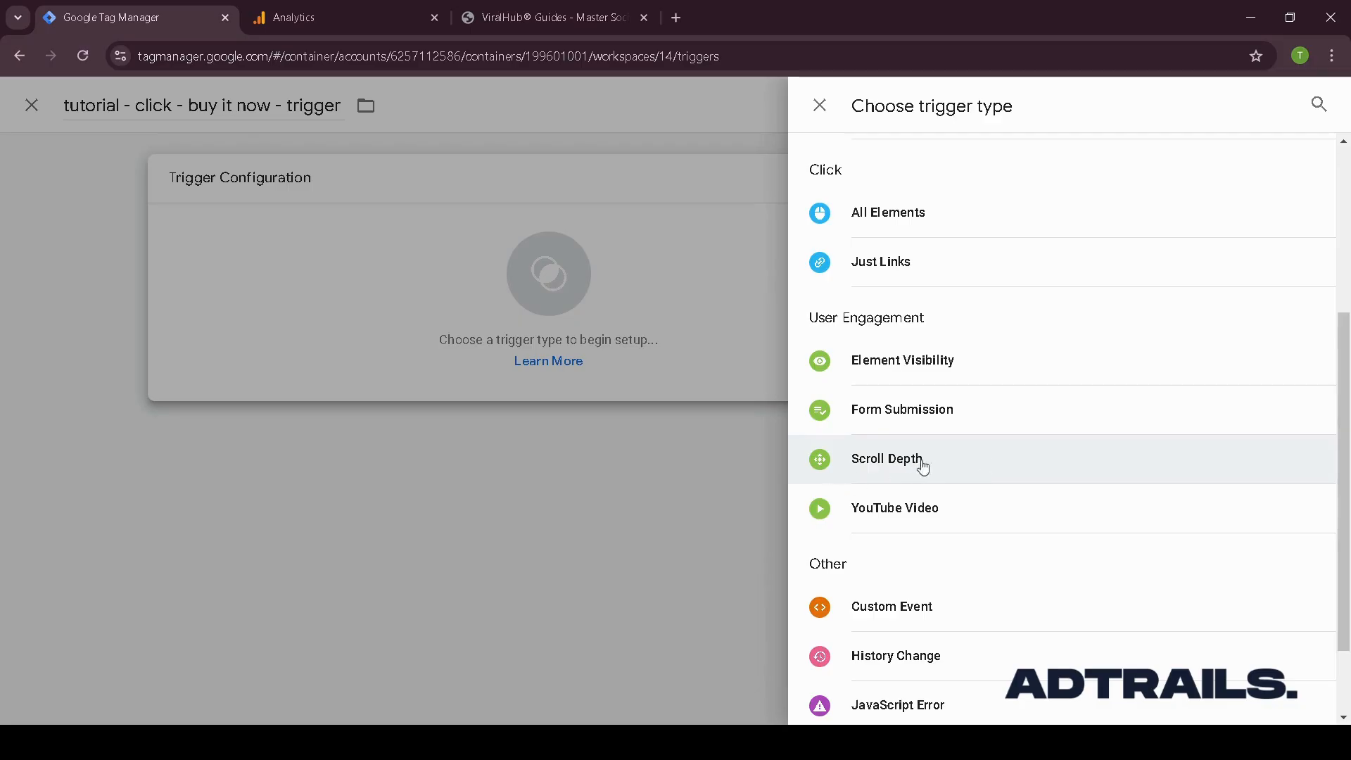
scroll(1014, 278, "up", 2)
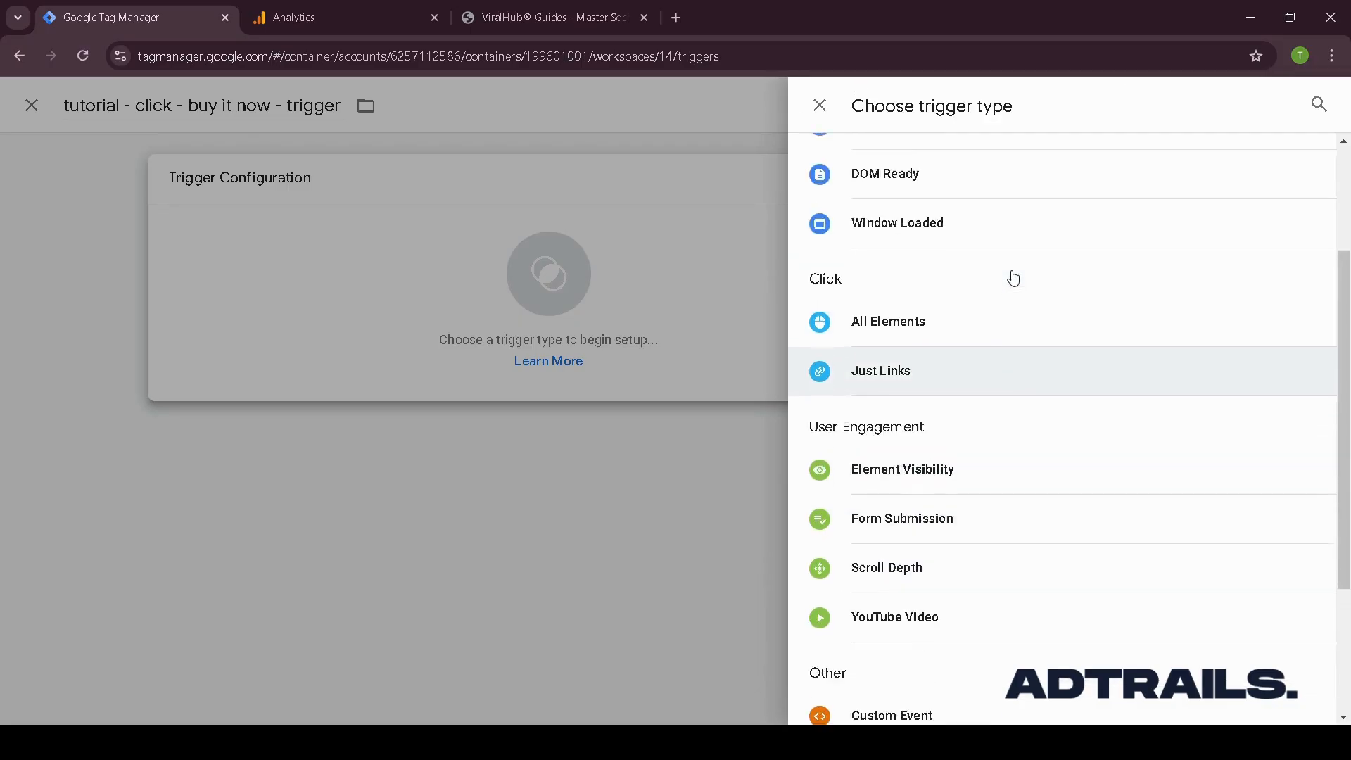
scroll(913, 326, "up", 3)
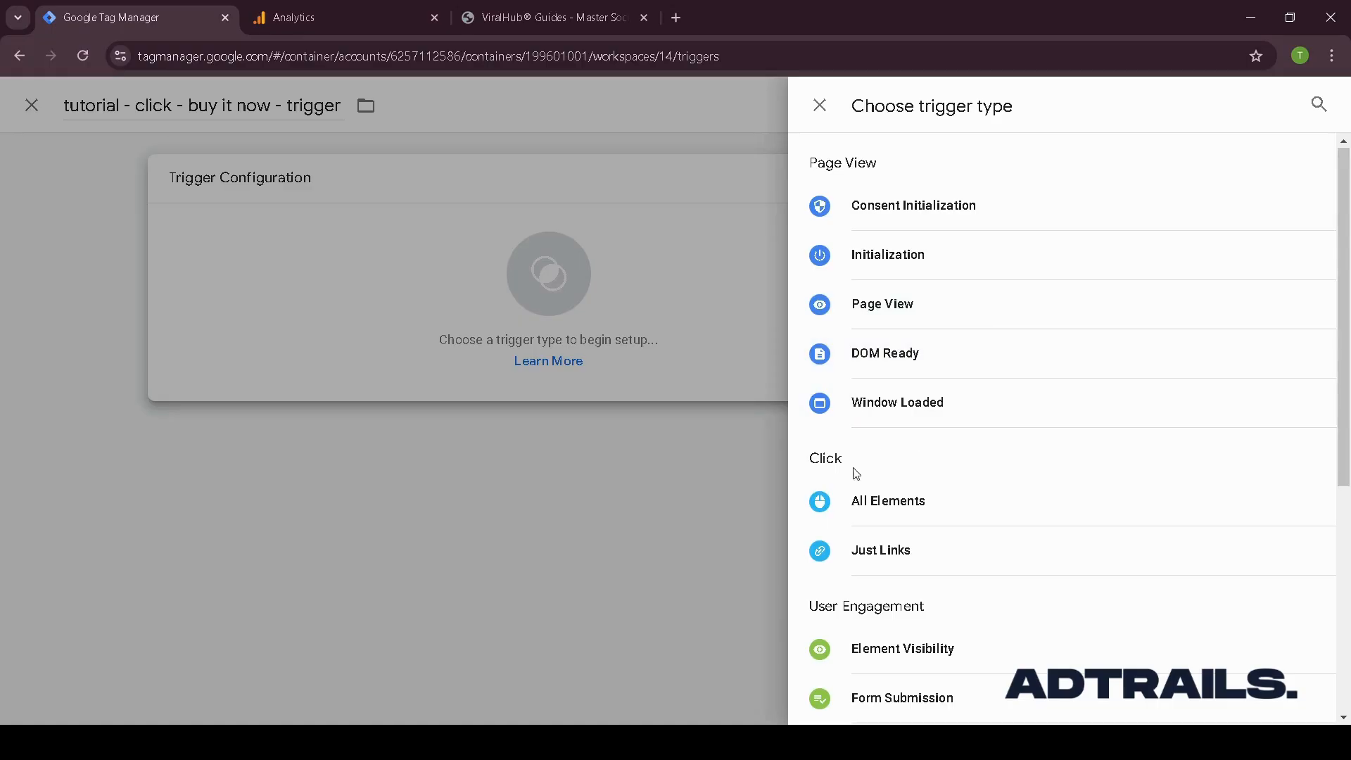
left_click(903, 508)
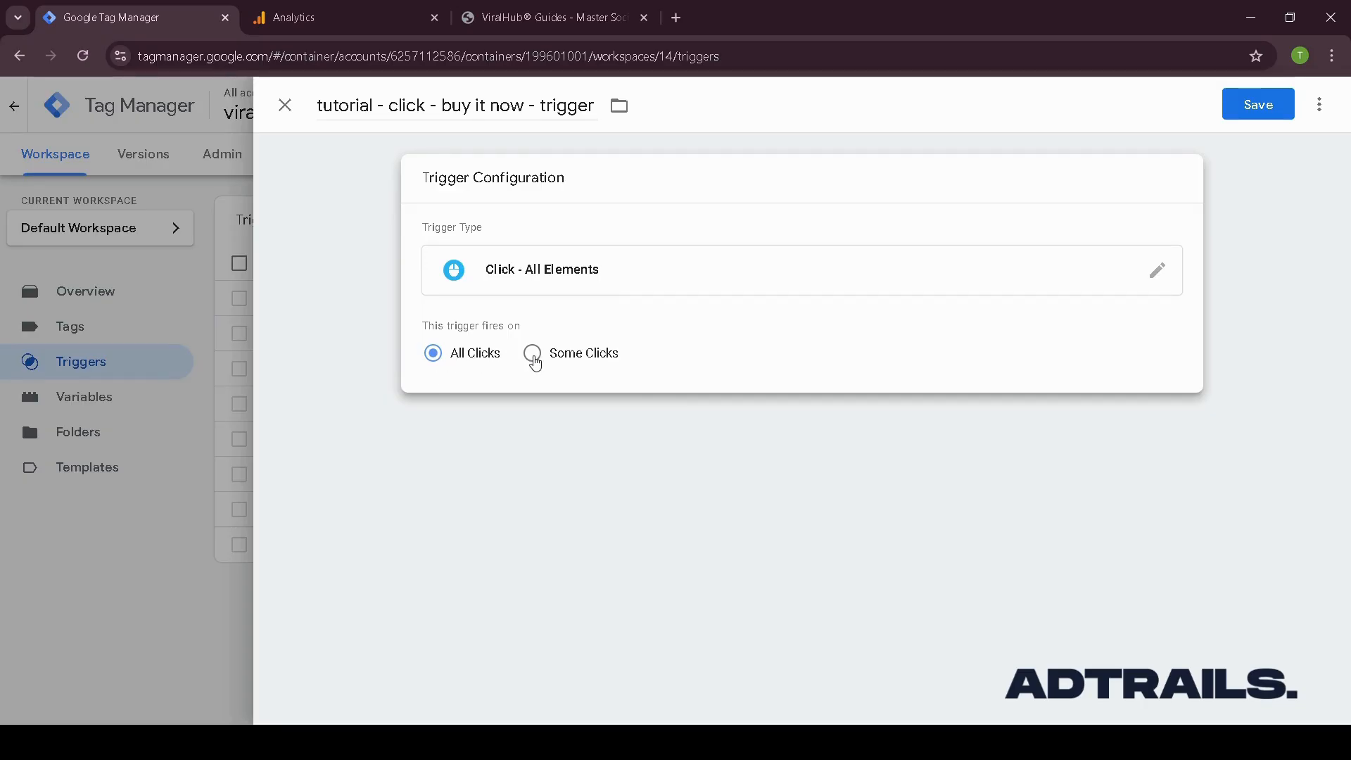
- Make the trigger fire on some clicks where Click Text contains Buy it now, checking the button label on the site
left_click(533, 356)
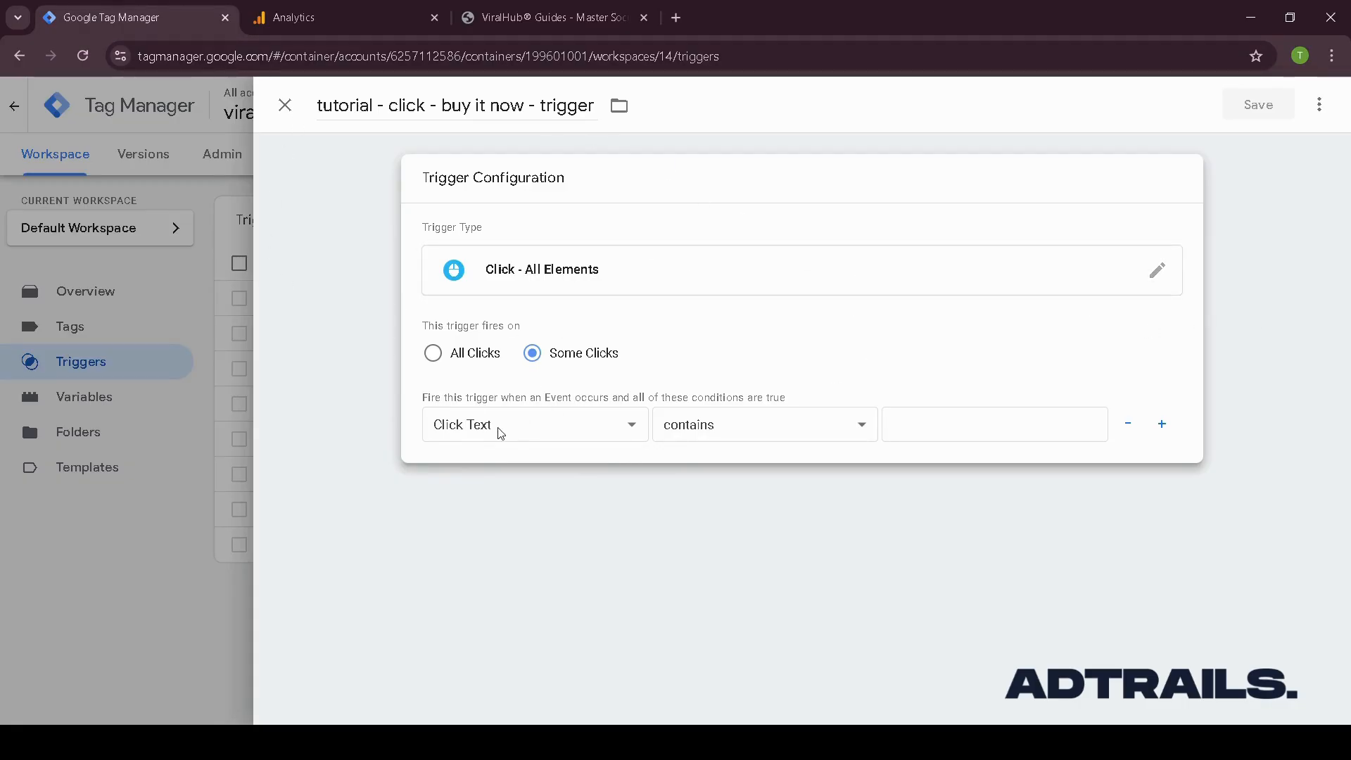
left_click(632, 426)
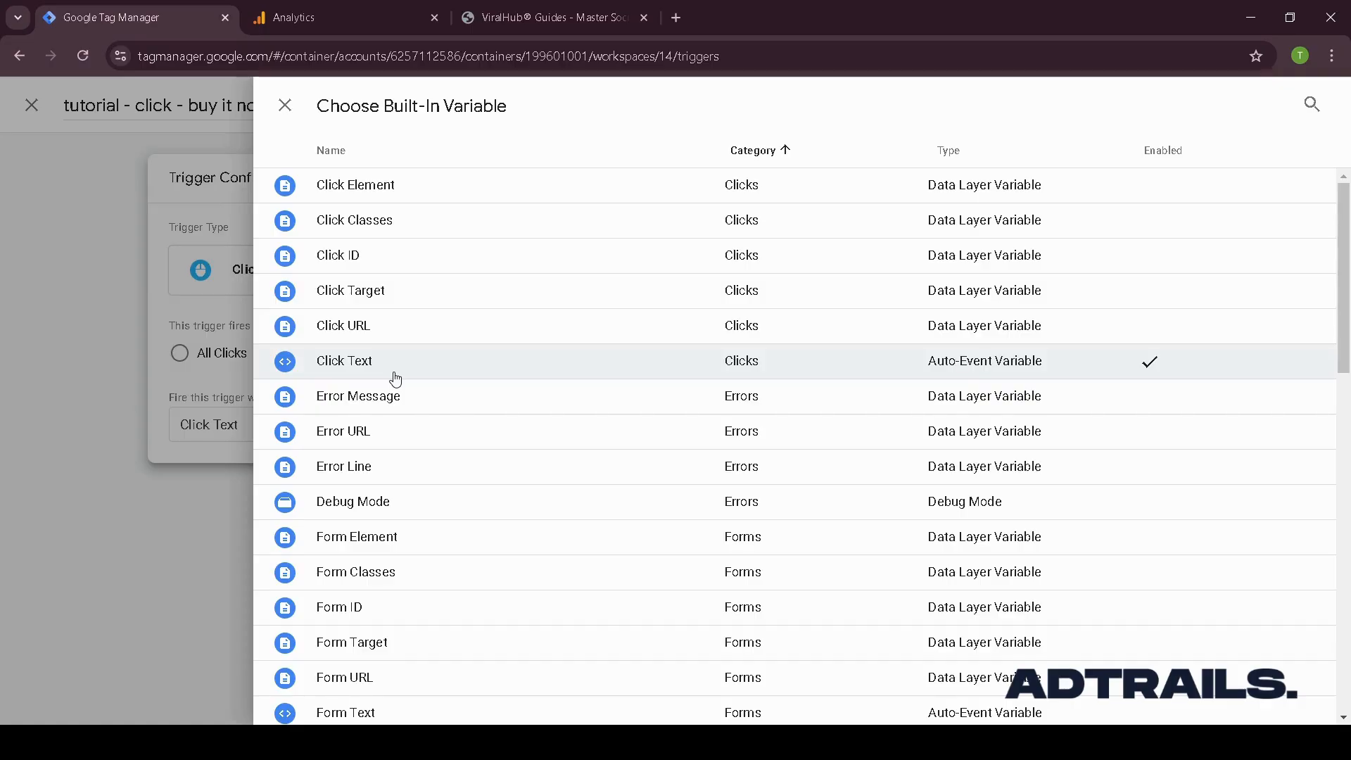
left_click(281, 350)
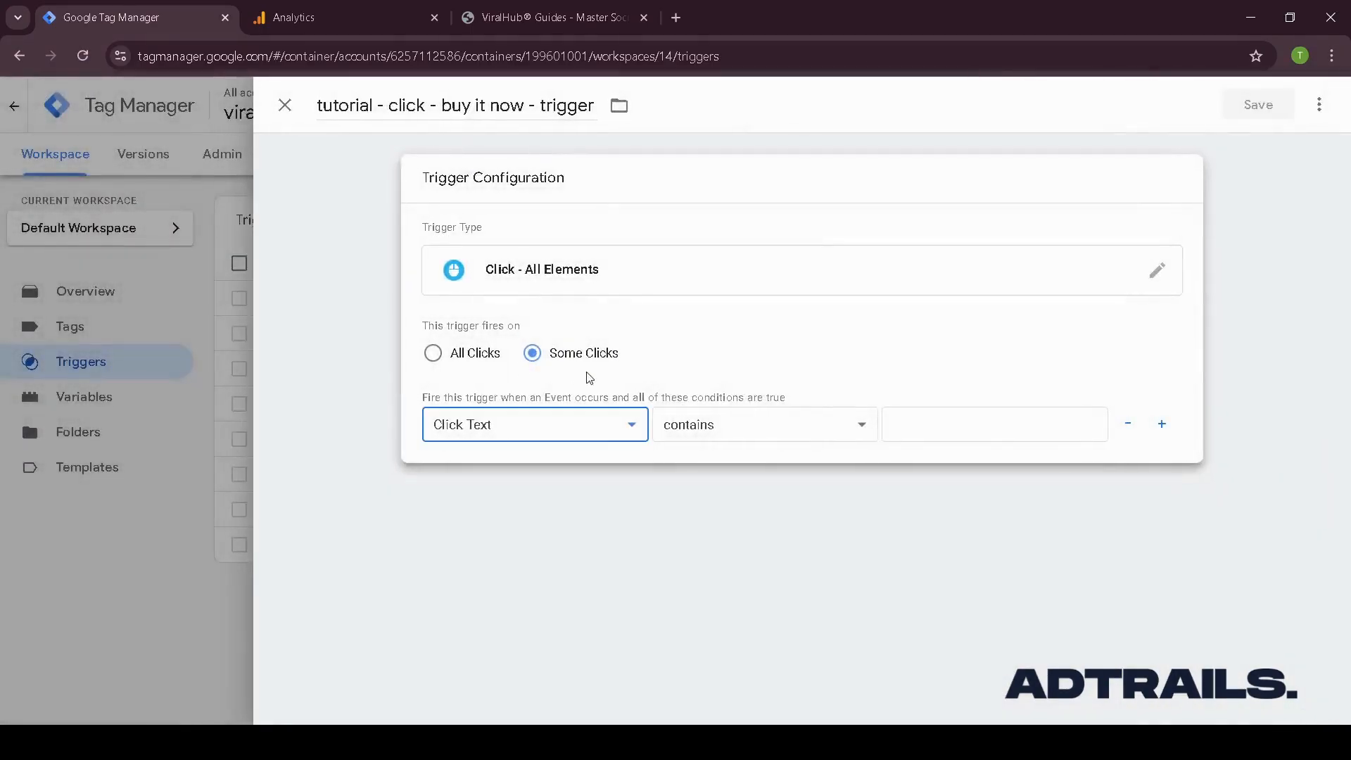
left_click(944, 424)
left_click(508, 22)
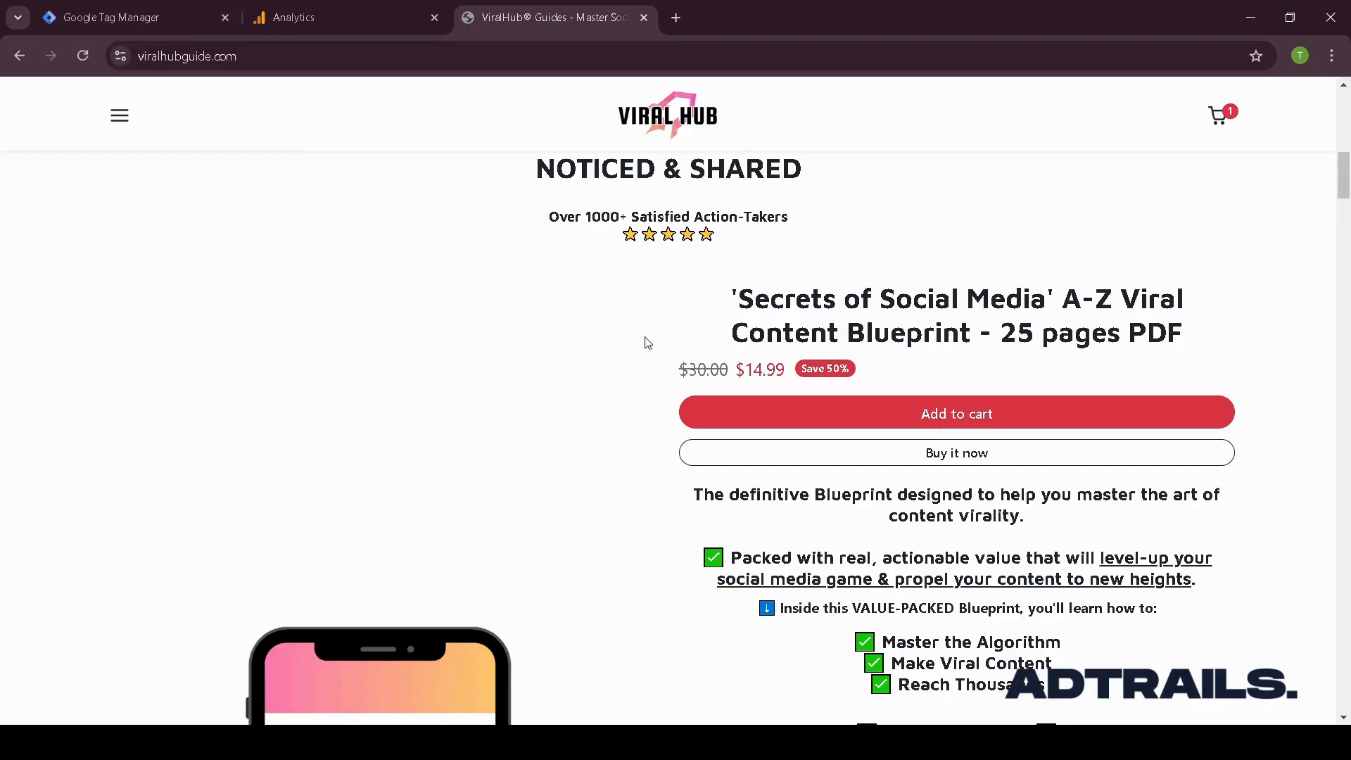
left_click(94, 23)
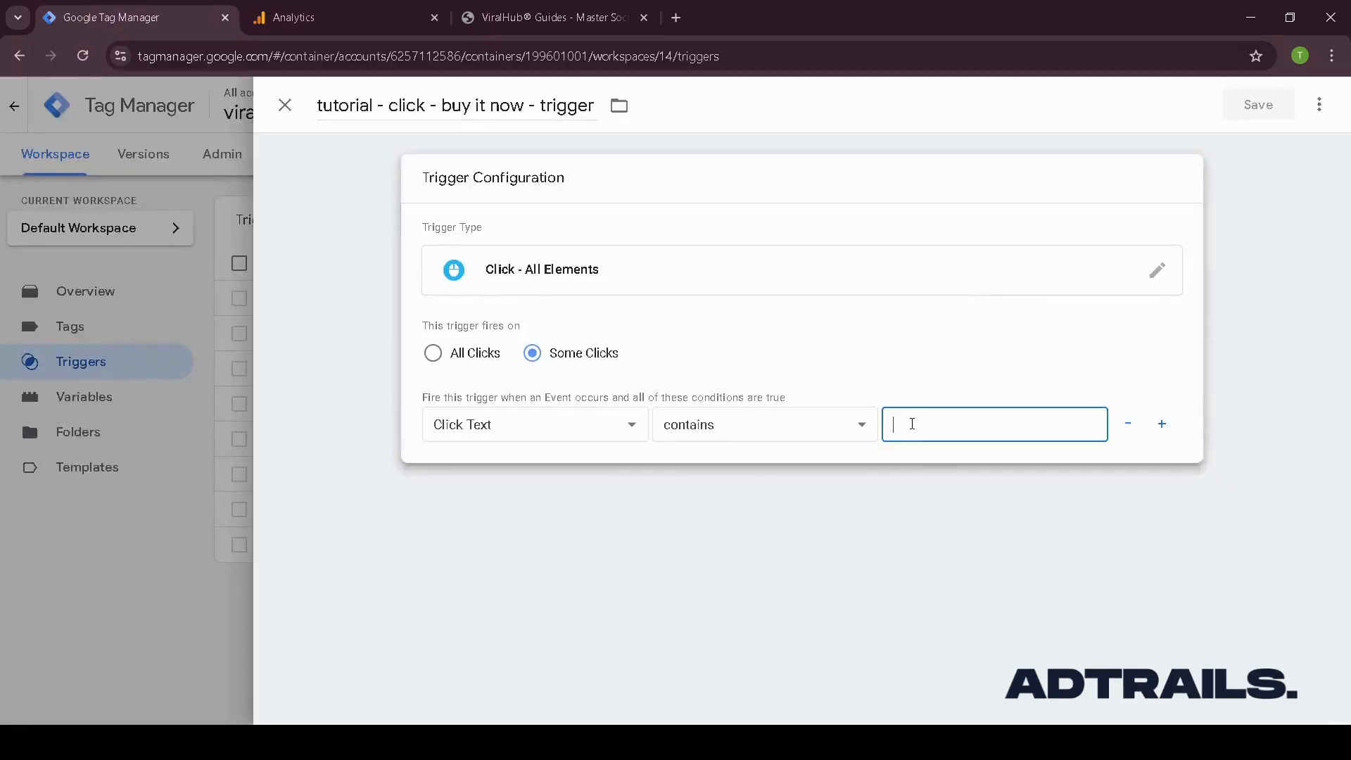
type("Buy it now")
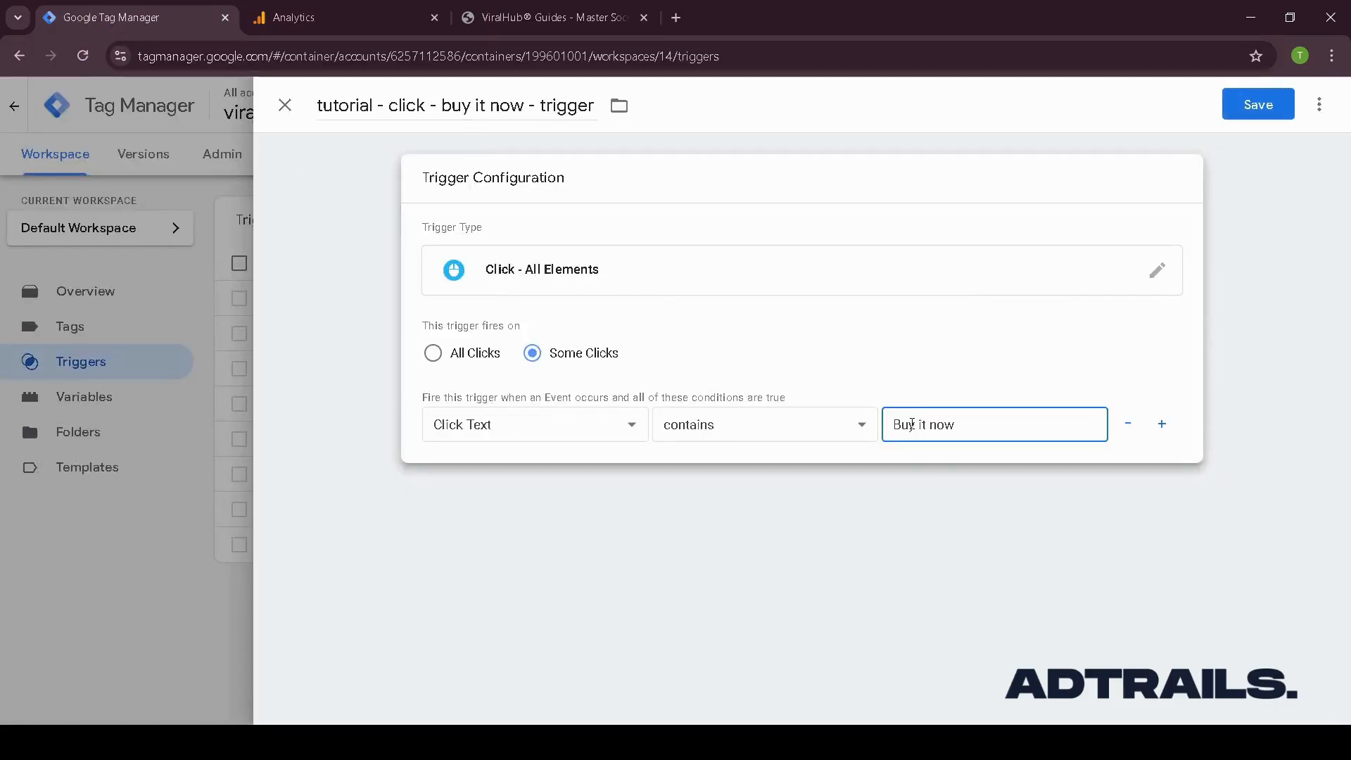
- Add and remove an extra condition row, then save the trigger
left_click(1162, 424)
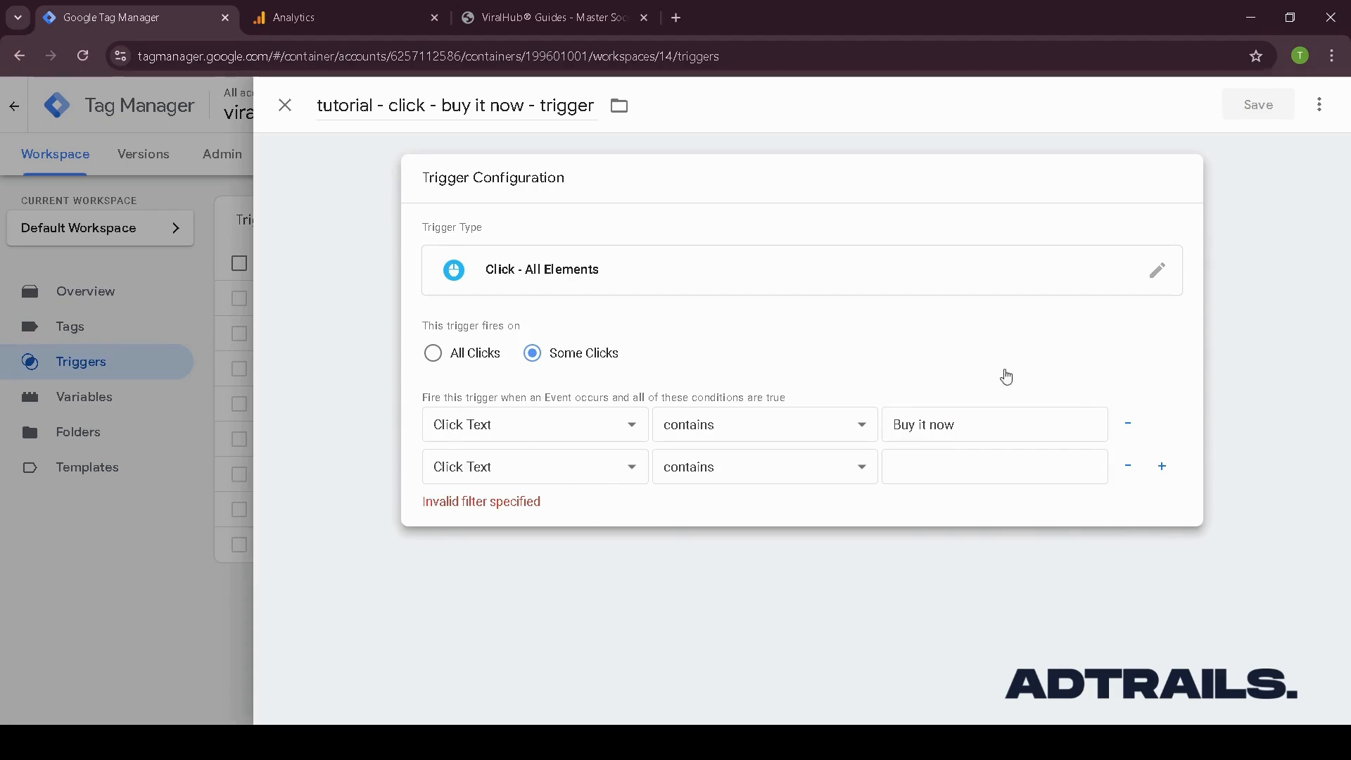
left_click(1129, 467)
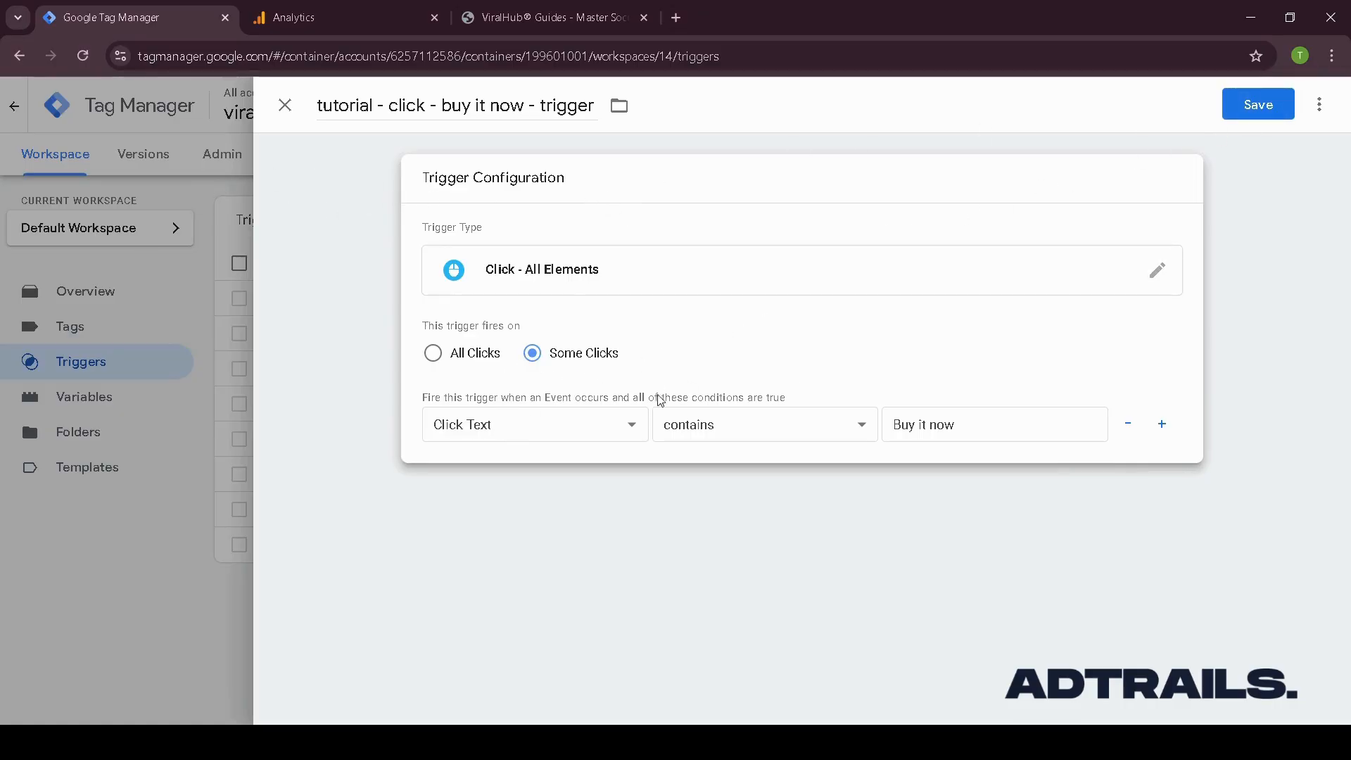
left_click(1282, 117)
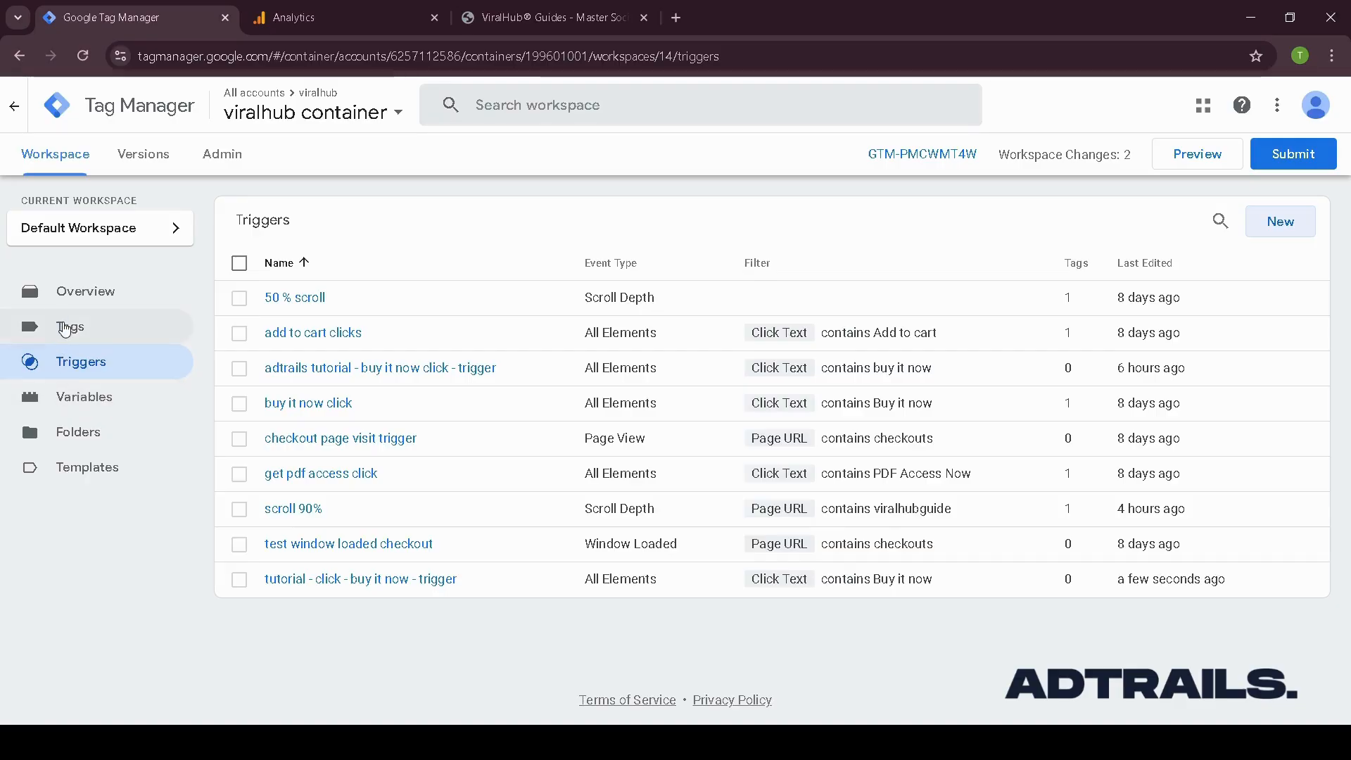
- Create a new tag named tutorial - tag - Buy it now
left_click(88, 329)
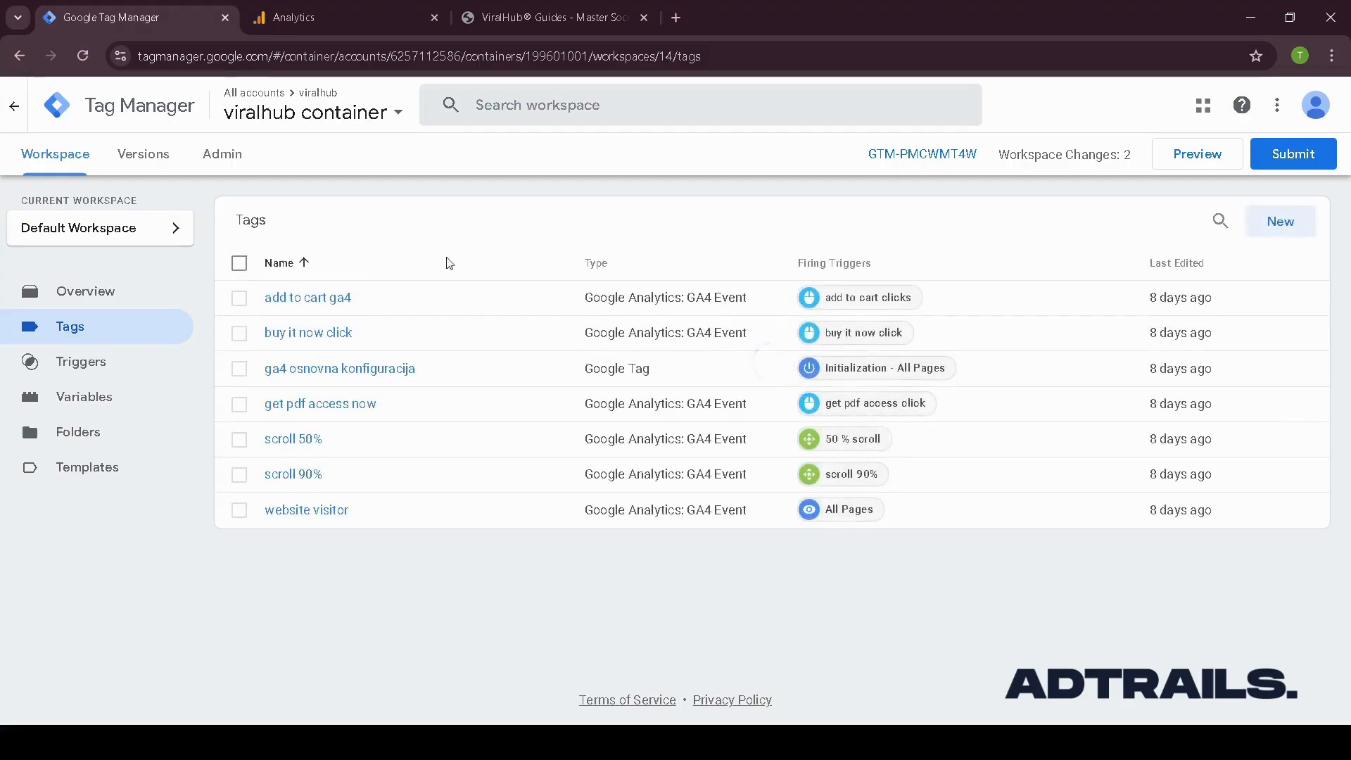
left_click(1284, 221)
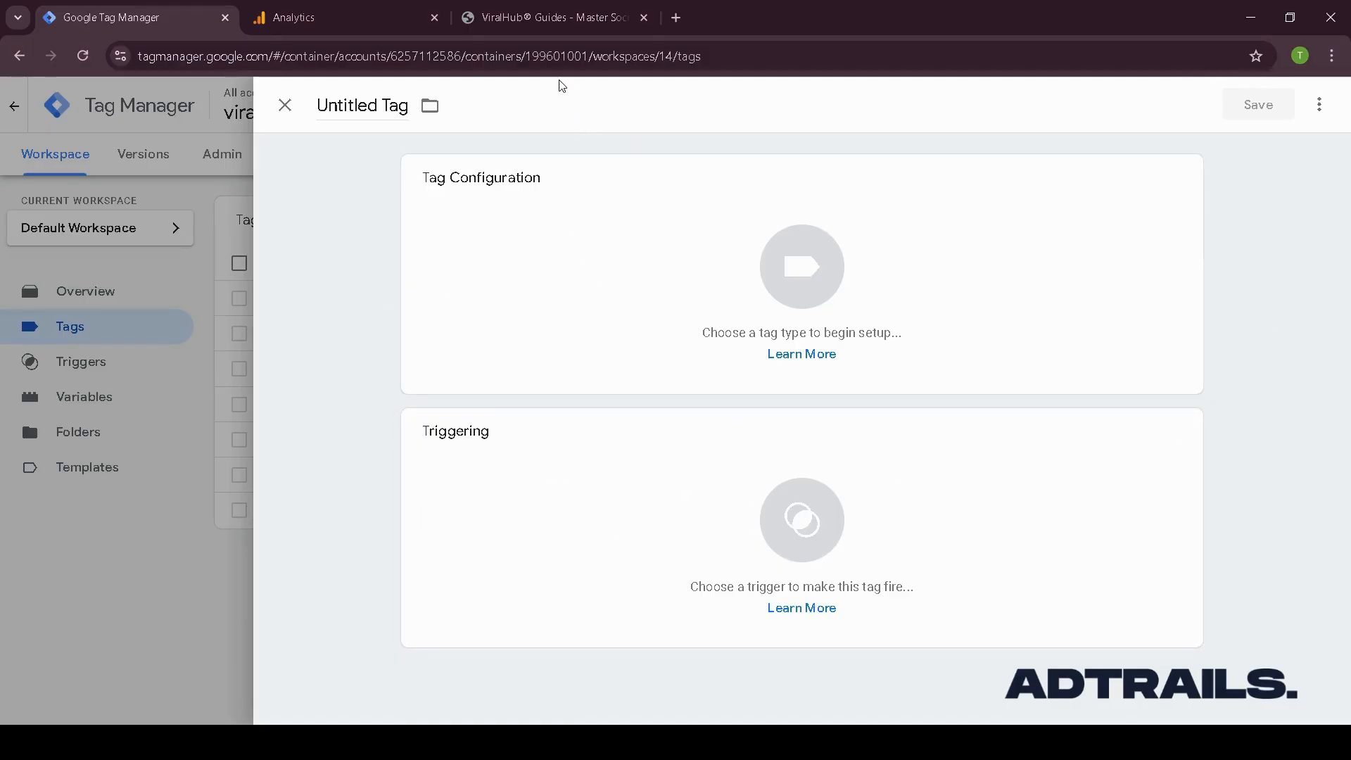
left_click(363, 109)
type("tut")
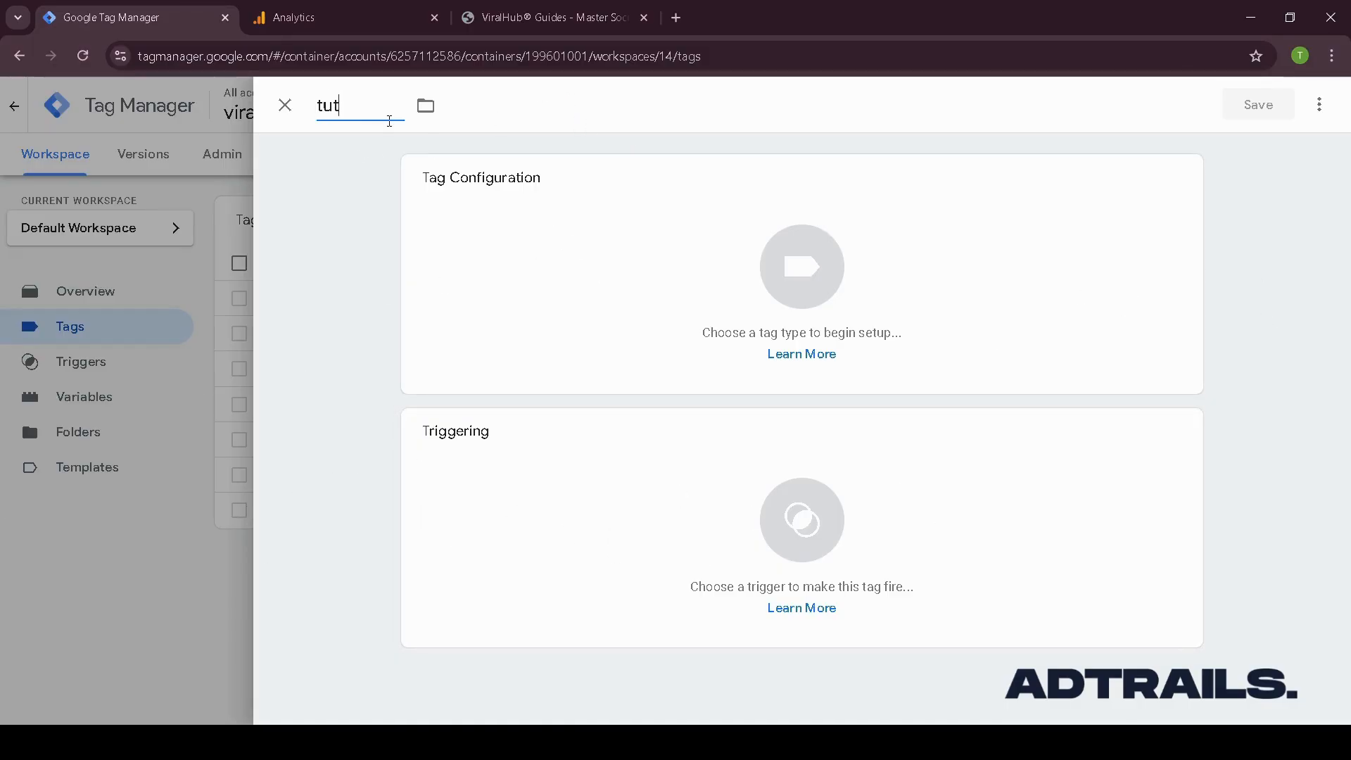
type("orial - tag -")
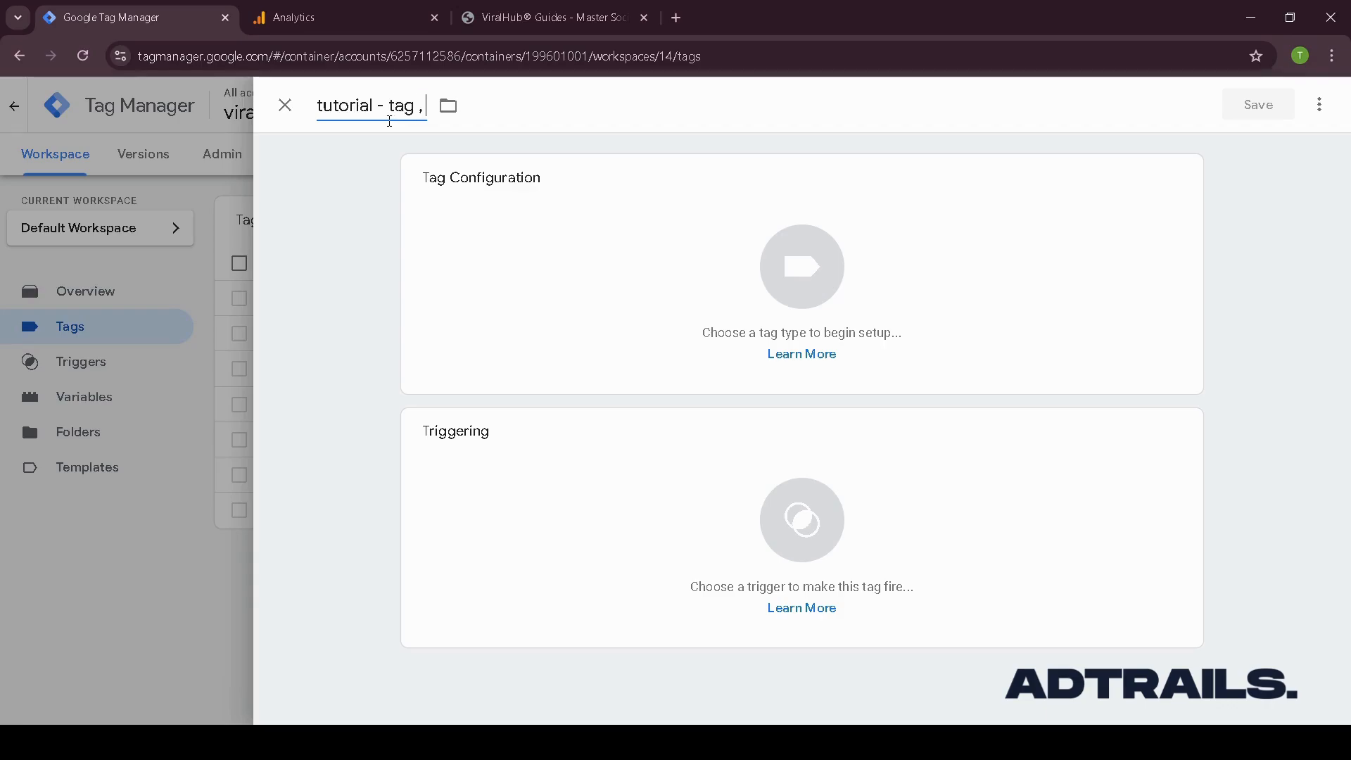
type(" Buy it now")
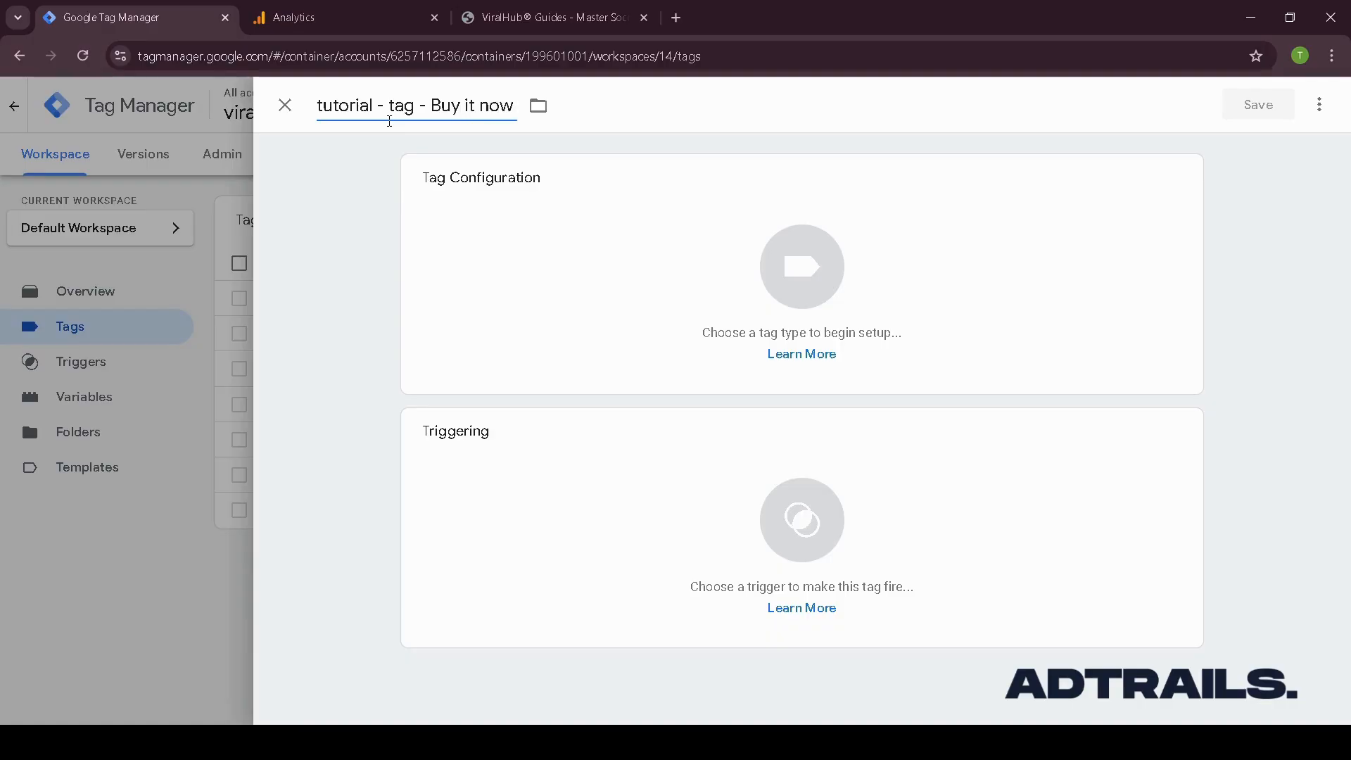
- Set the tag type to Google Analytics: GA4 Event
left_click(657, 254)
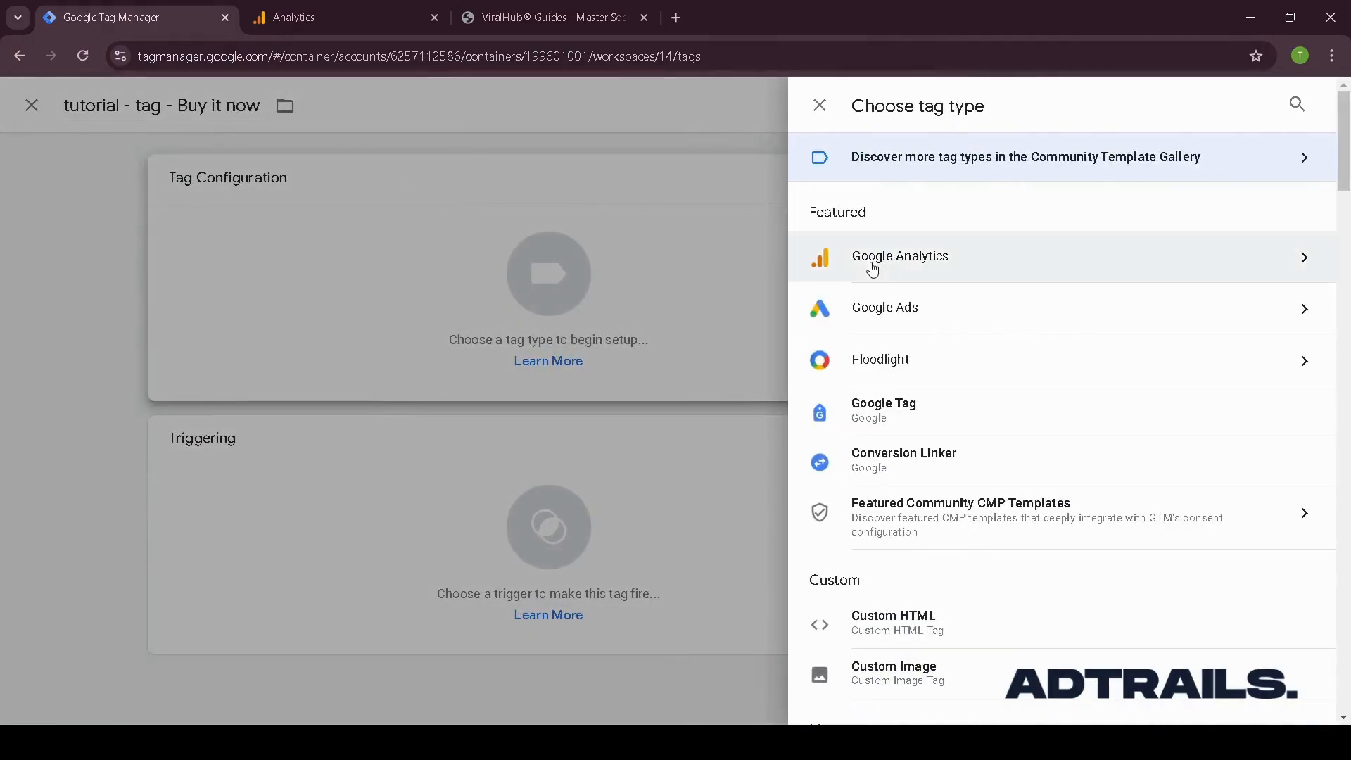
left_click(1232, 273)
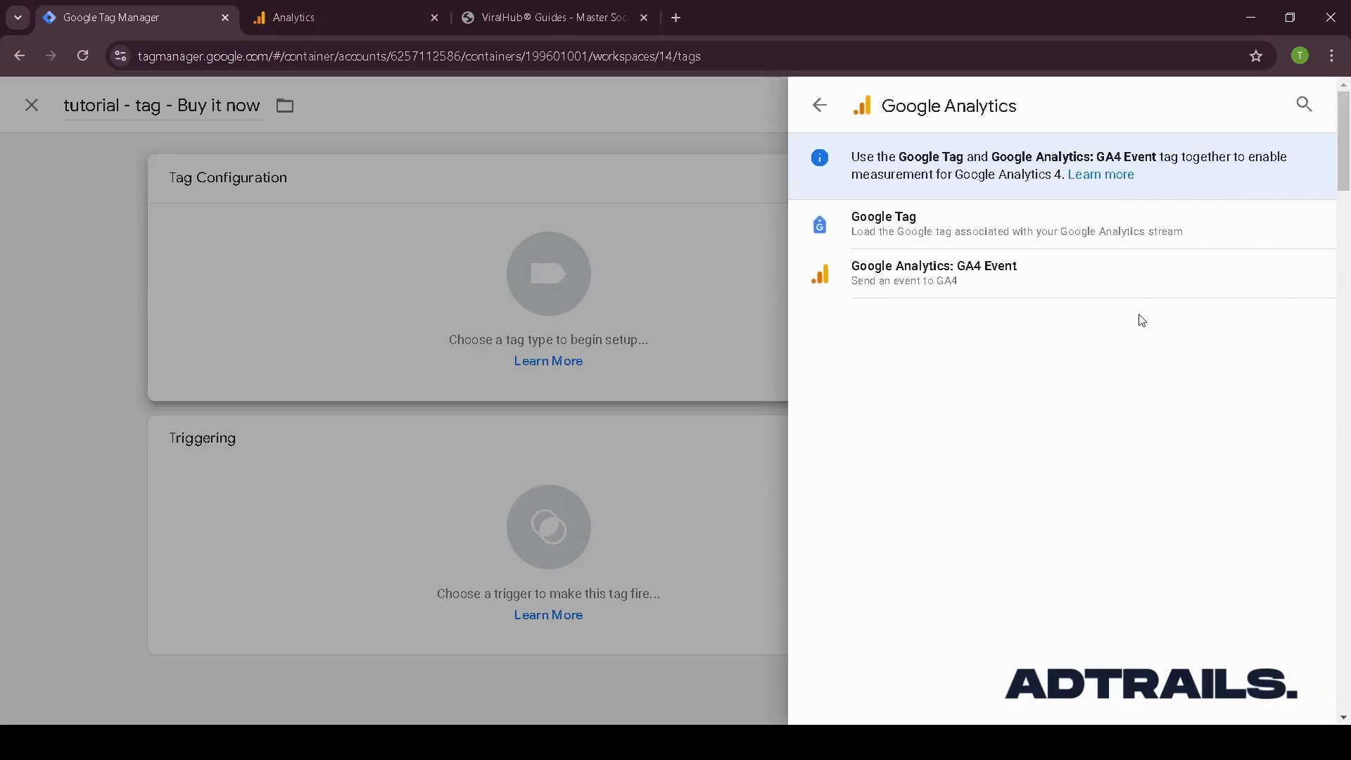
left_click(1005, 286)
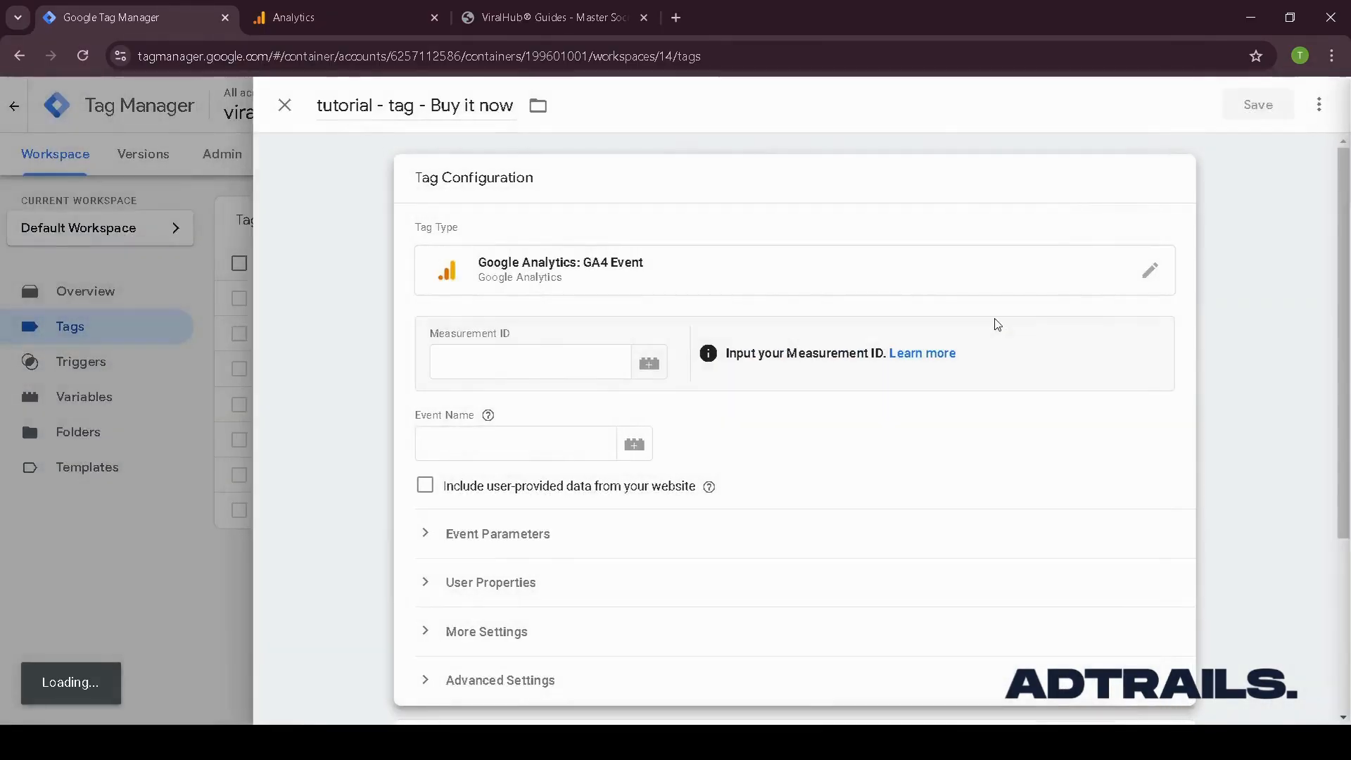
- Copy the web stream's measurement ID from Analytics data streams and paste it into the tag's Measurement ID
left_click(293, 17)
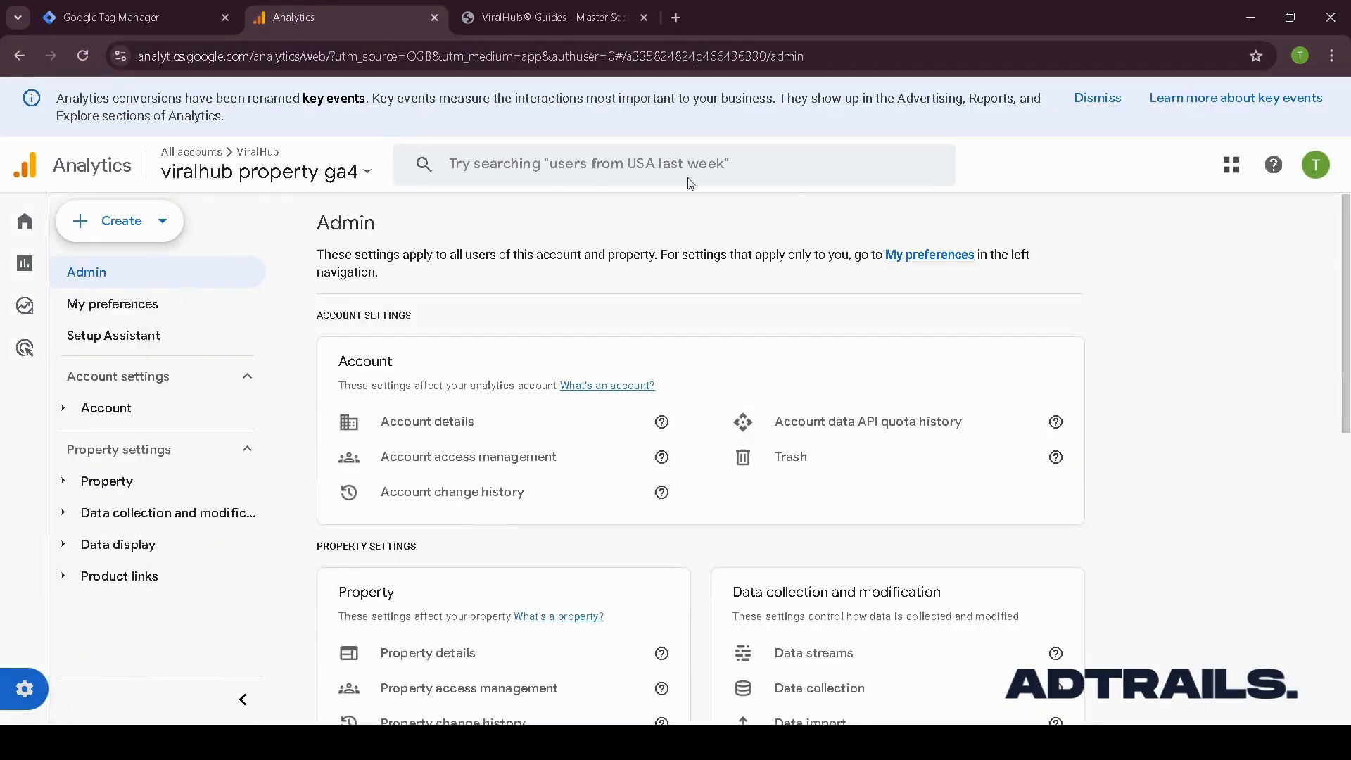
scroll(917, 446, "down", 4)
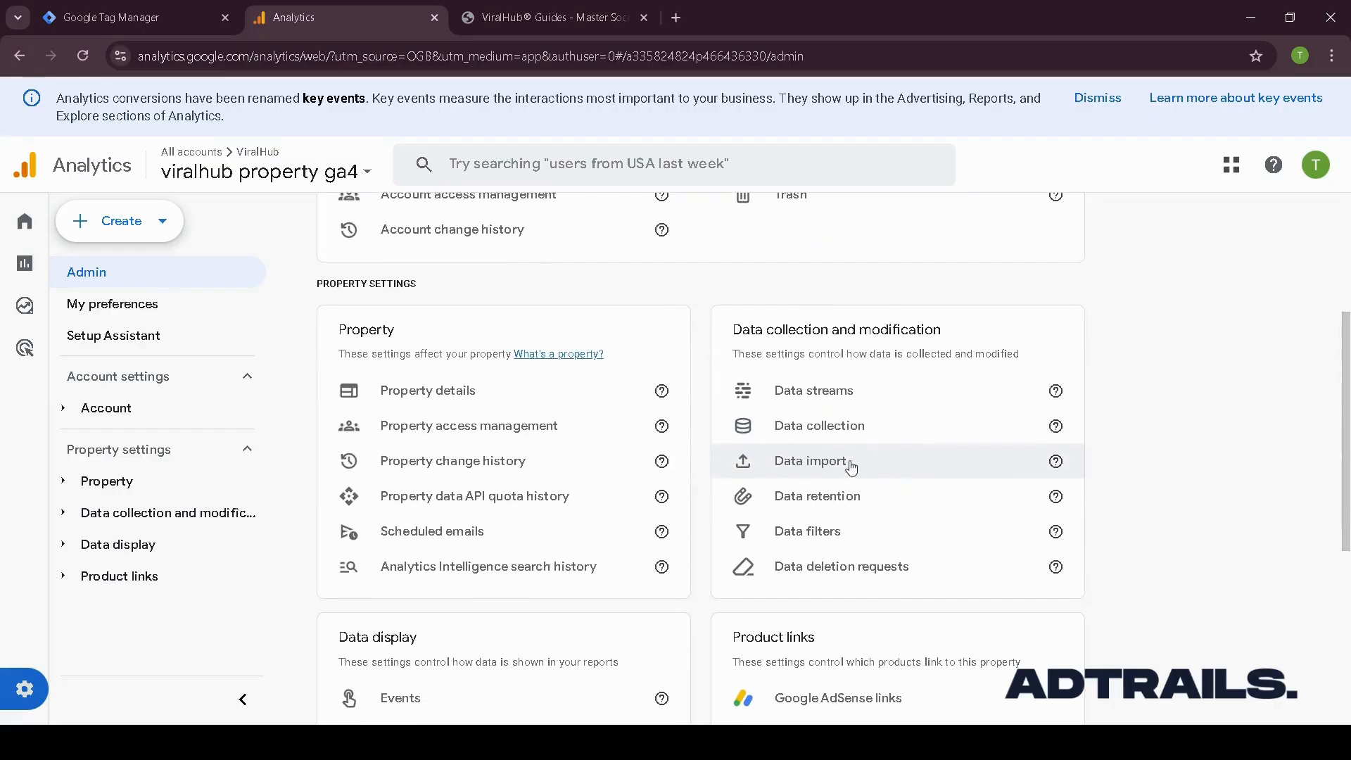
left_click(840, 407)
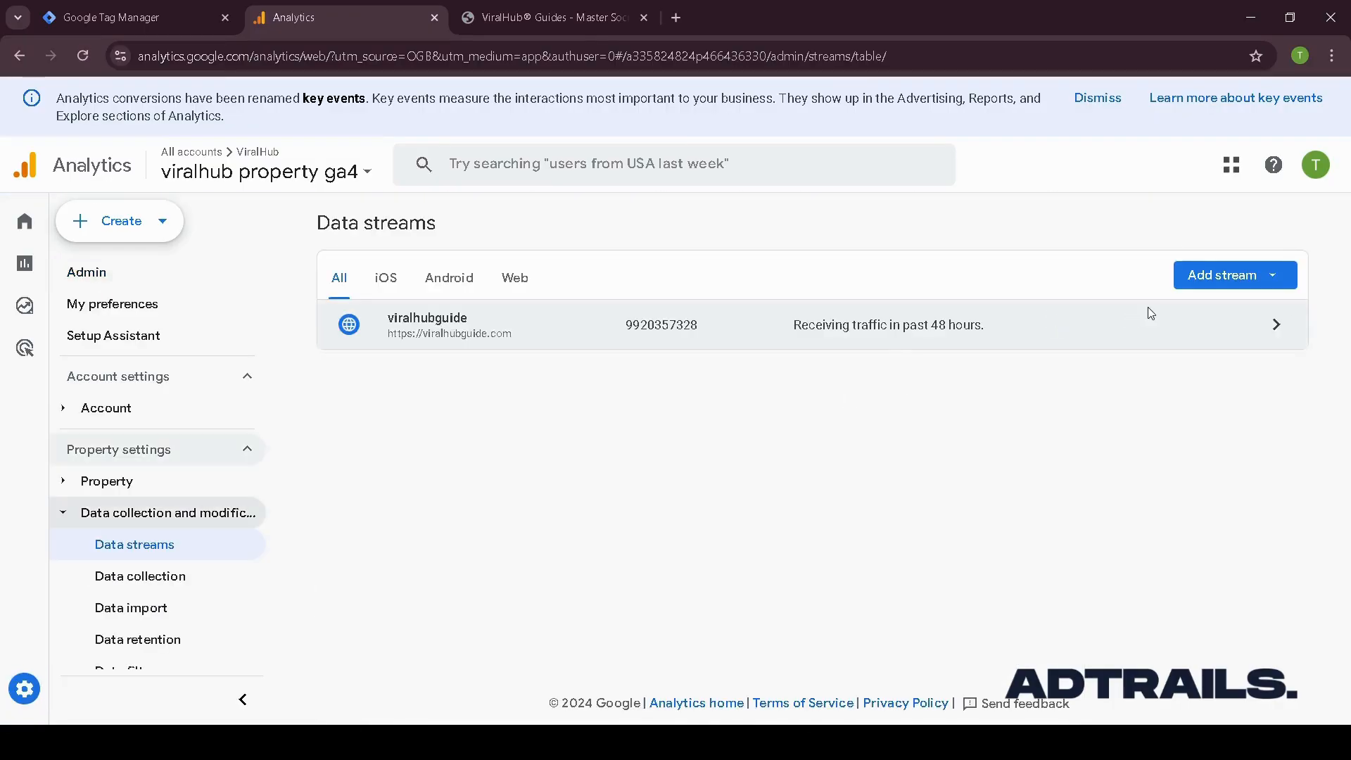
left_click(889, 337)
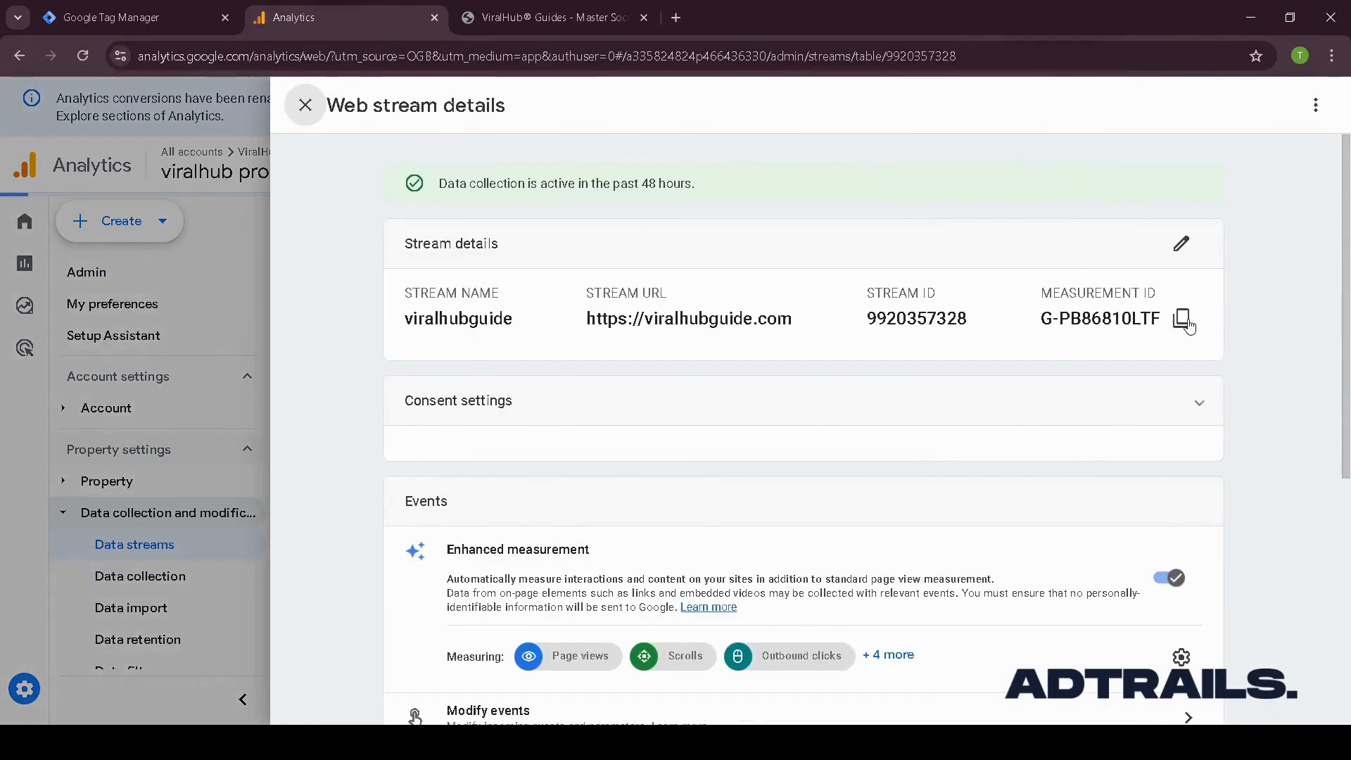
left_click(1182, 318)
left_click(183, 20)
left_click(483, 448)
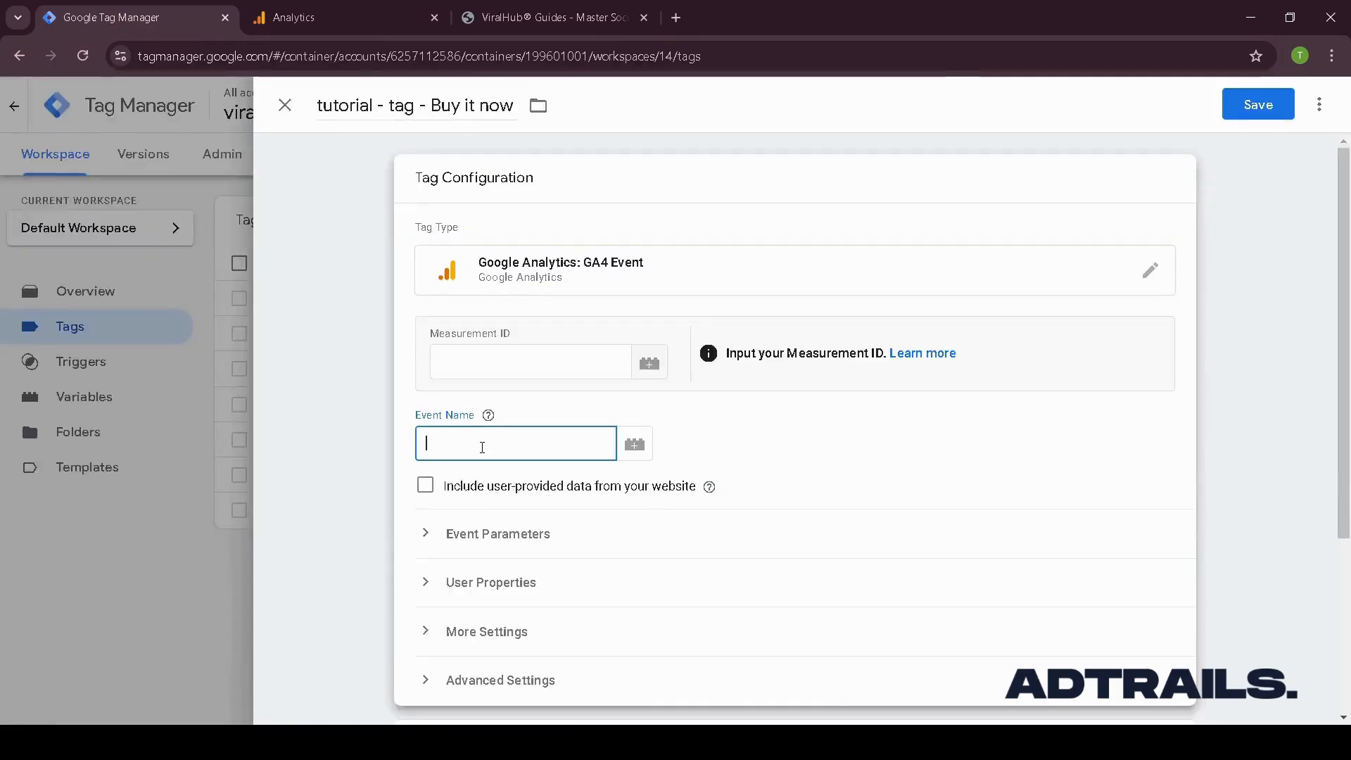
left_click(450, 362)
key("ctrl+v")
- Set the event name to tutorial - ga4 - buy it now
left_click(448, 443)
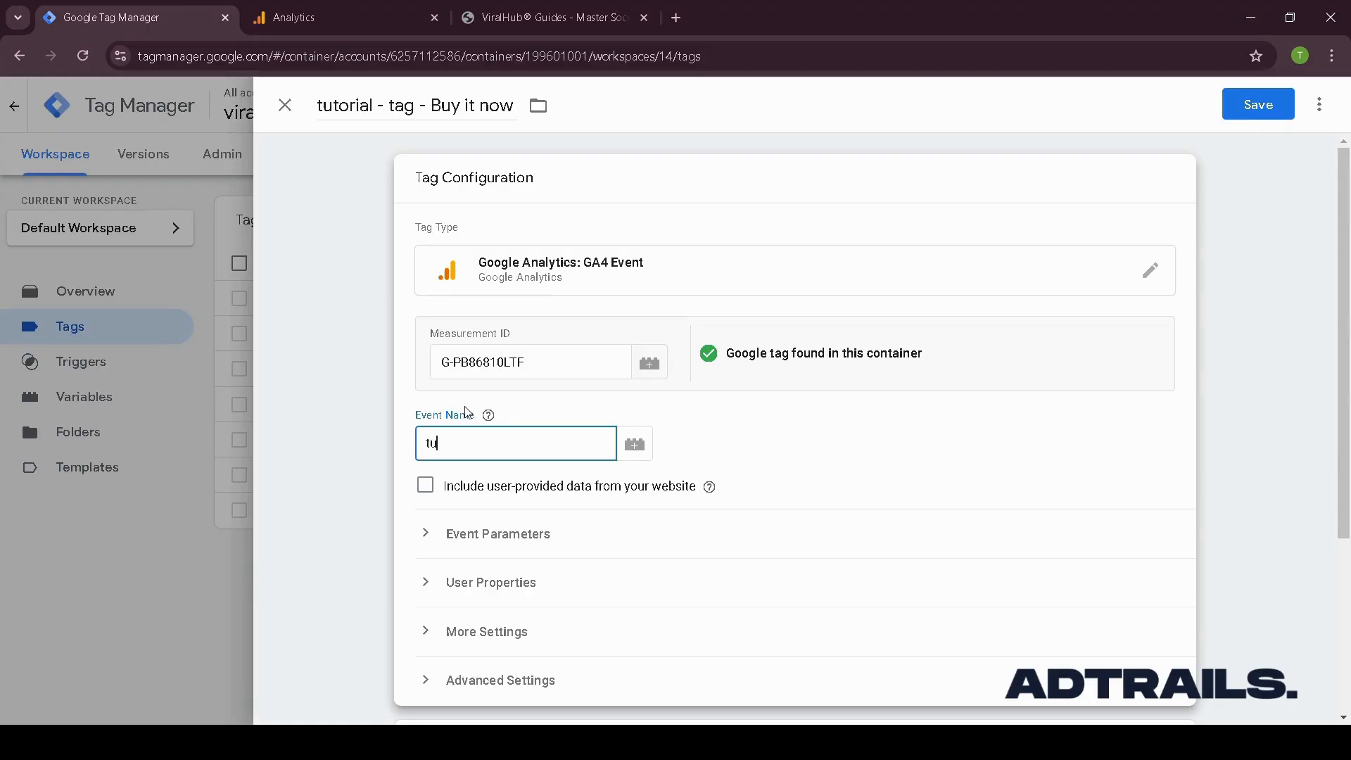
type("torial")
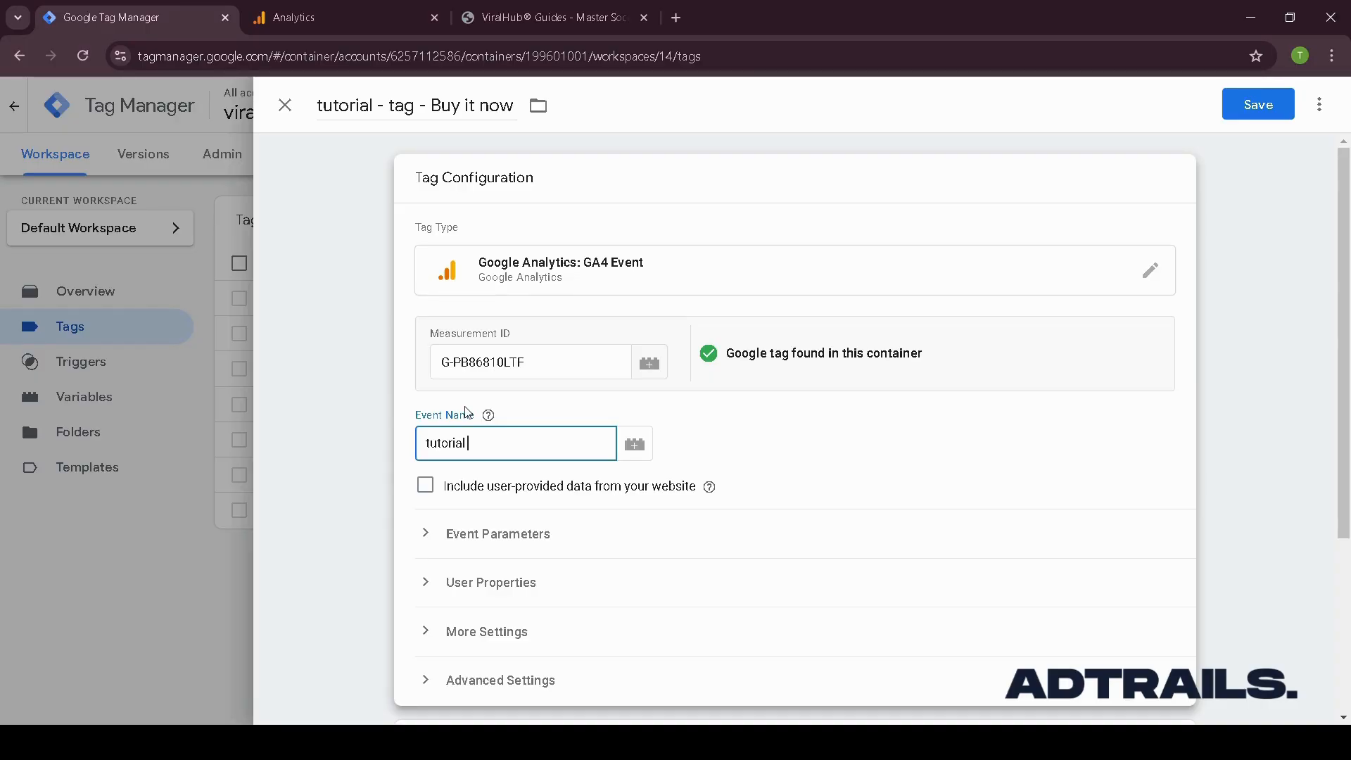
type(" - ga4 - buy it now - tag")
key("BackSpace")
key("BackSpace")
key("BackSpace")
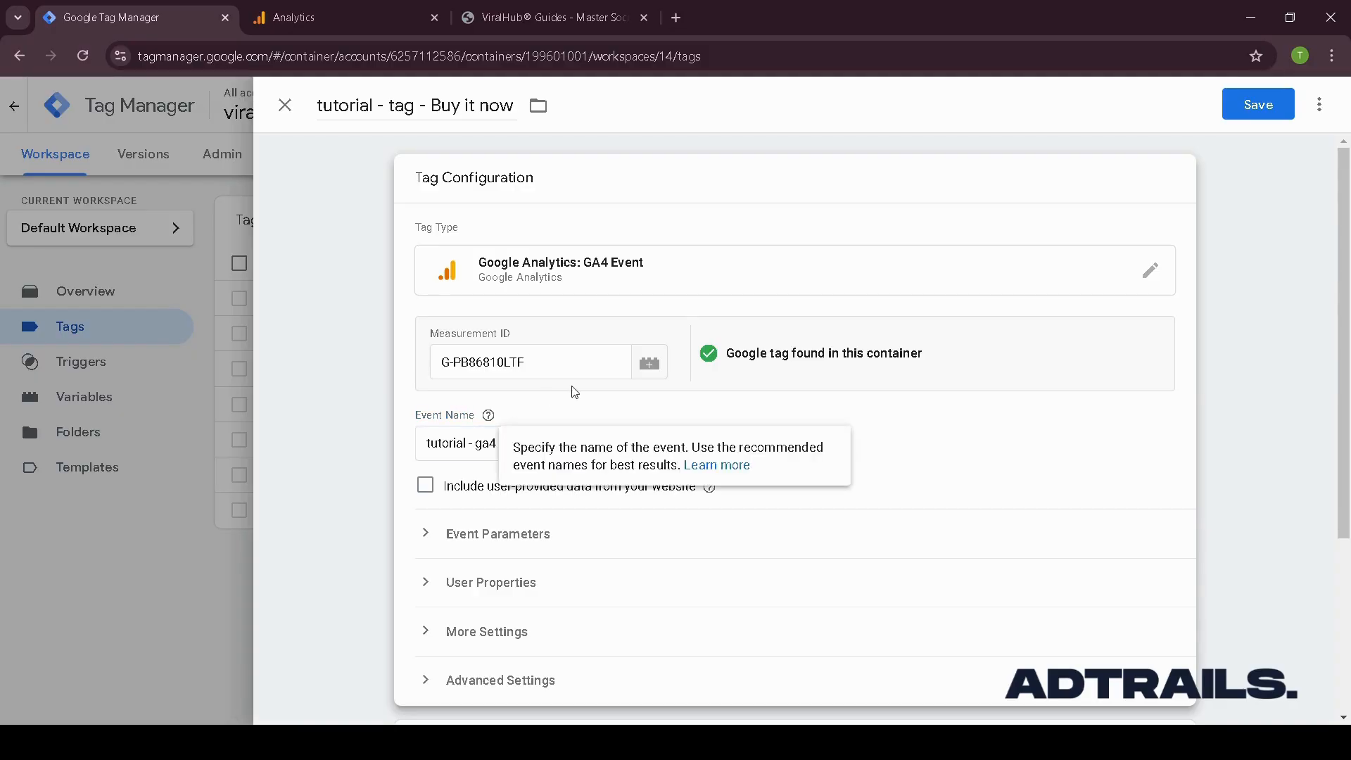
- Assign tutorial - click - buy it now - trigger as the tag's firing trigger
scroll(594, 474, "down", 3)
scroll(540, 361, "up", 3)
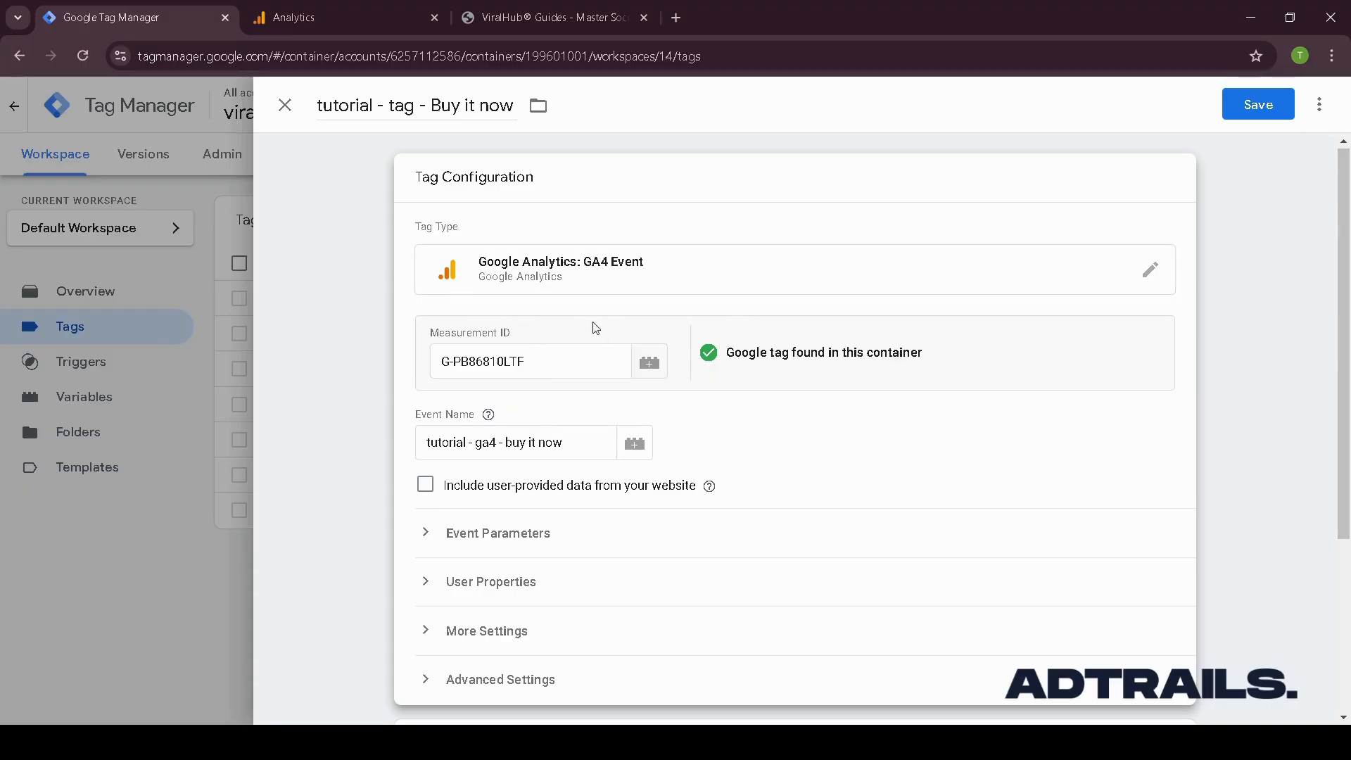
scroll(548, 345, "down", 4)
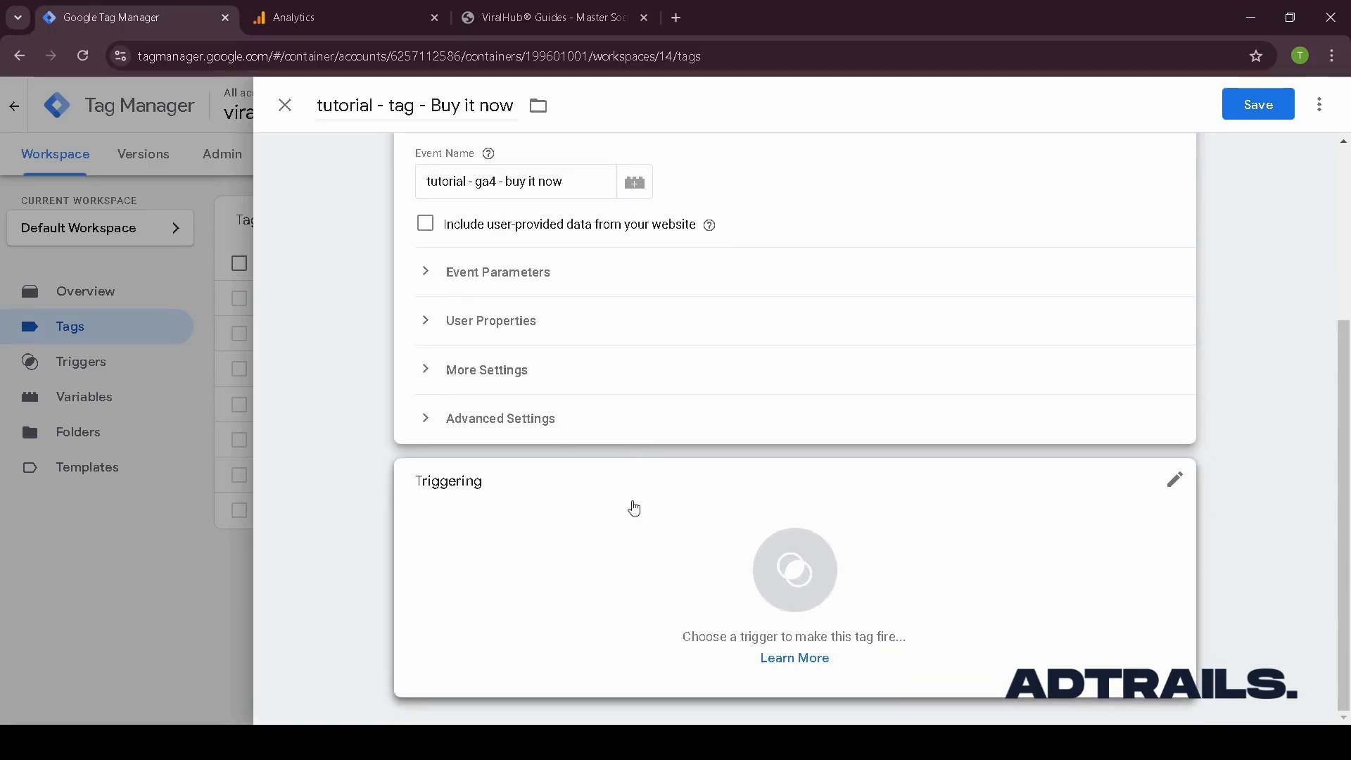
left_click(615, 519)
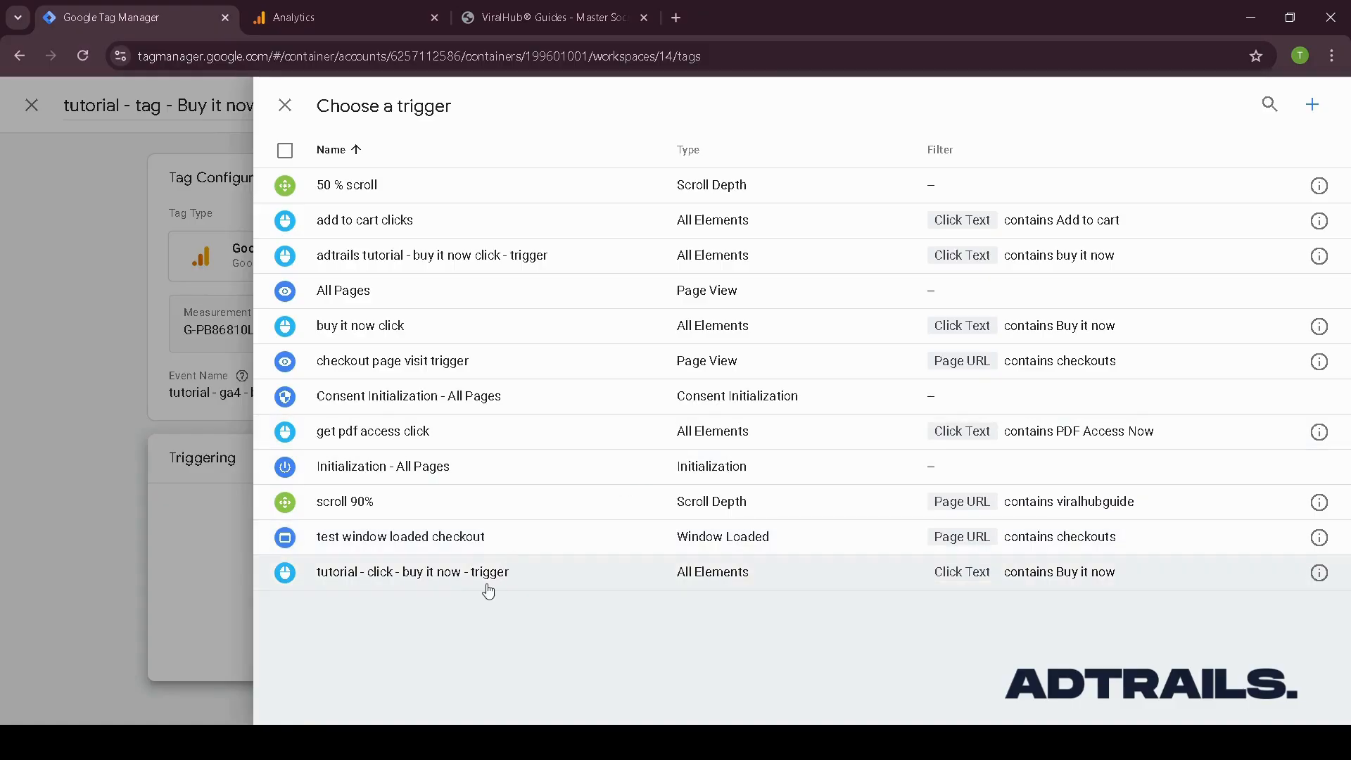
left_click(419, 577)
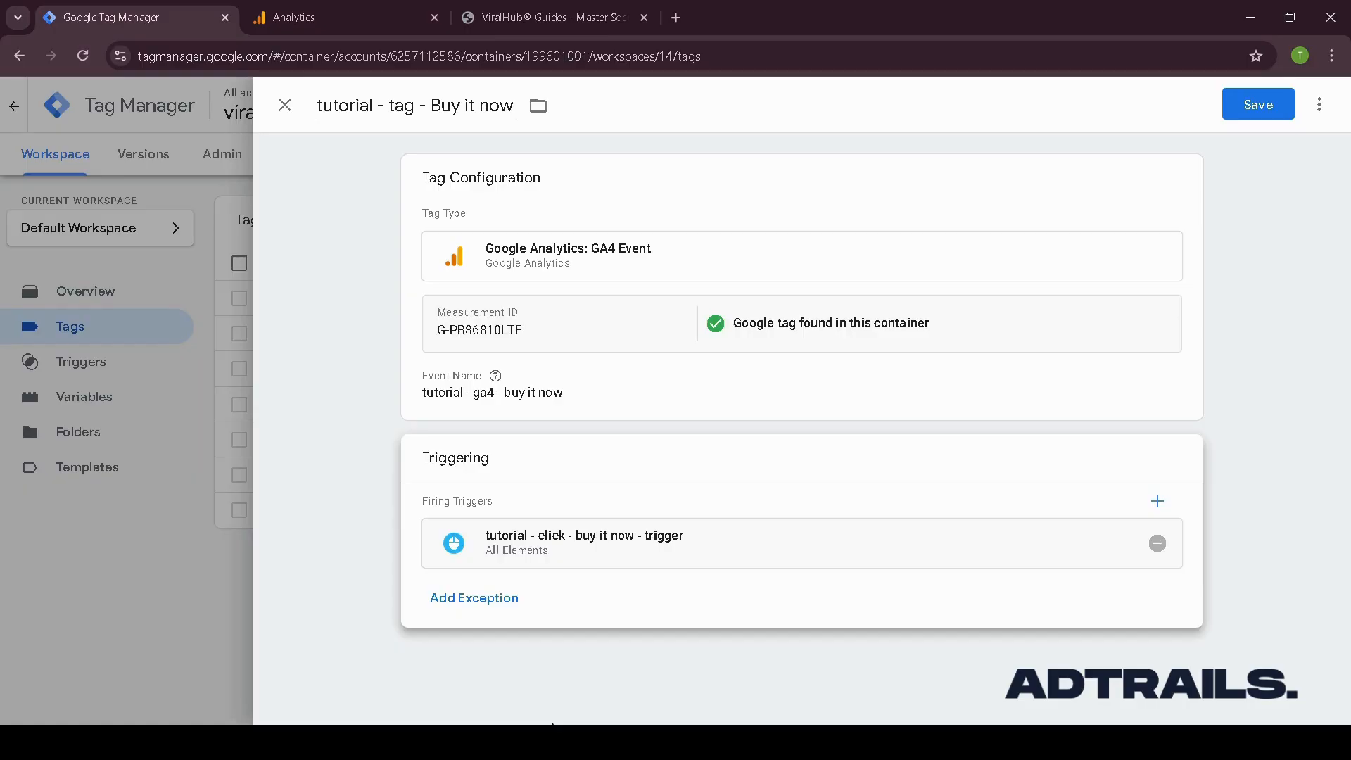
left_click(1249, 104)
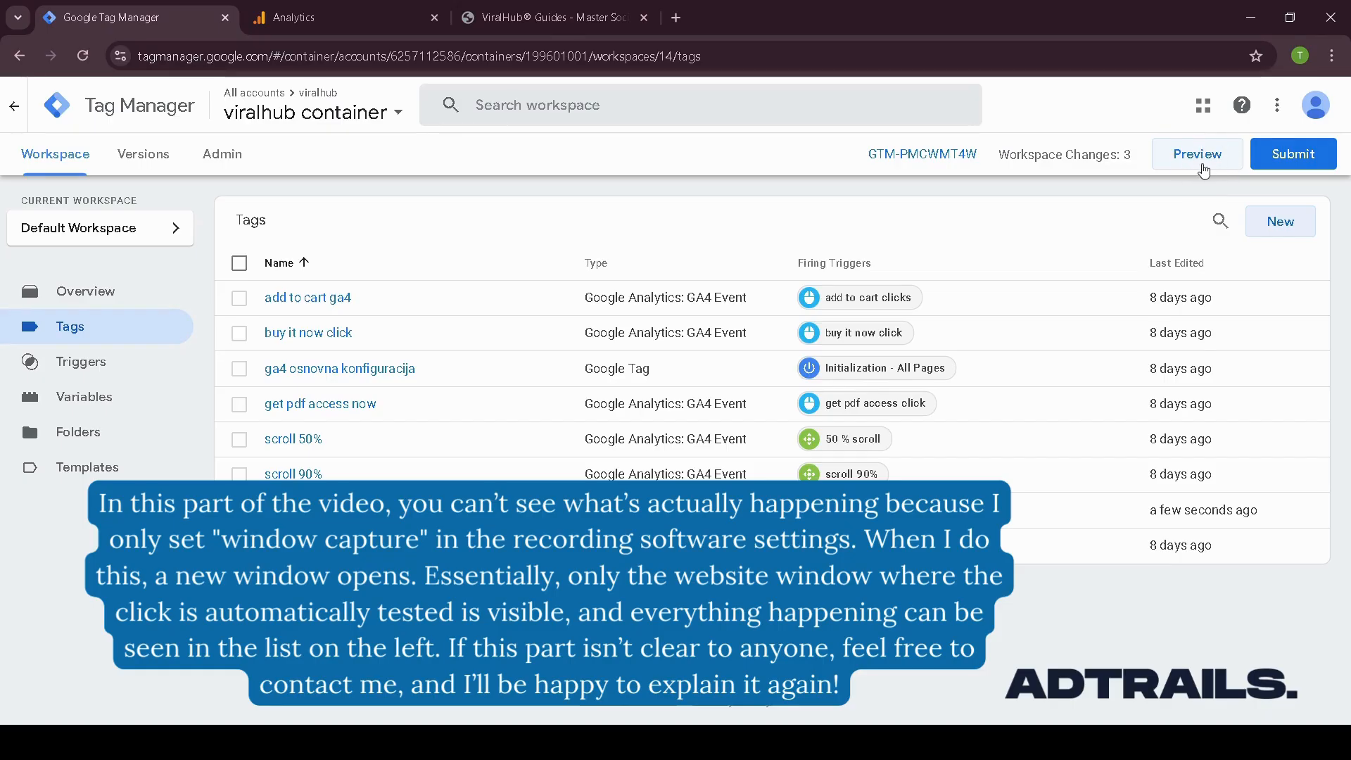
left_click(1204, 160)
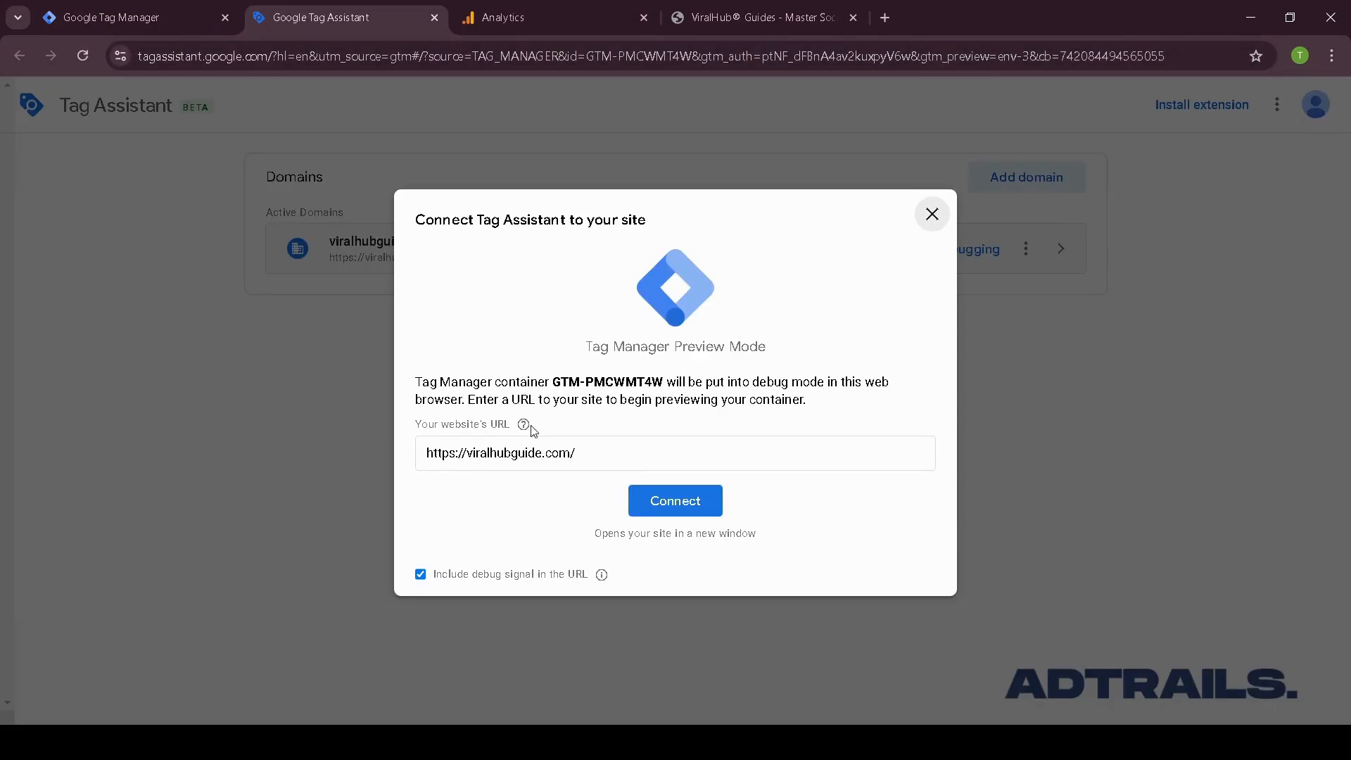
left_click(595, 451)
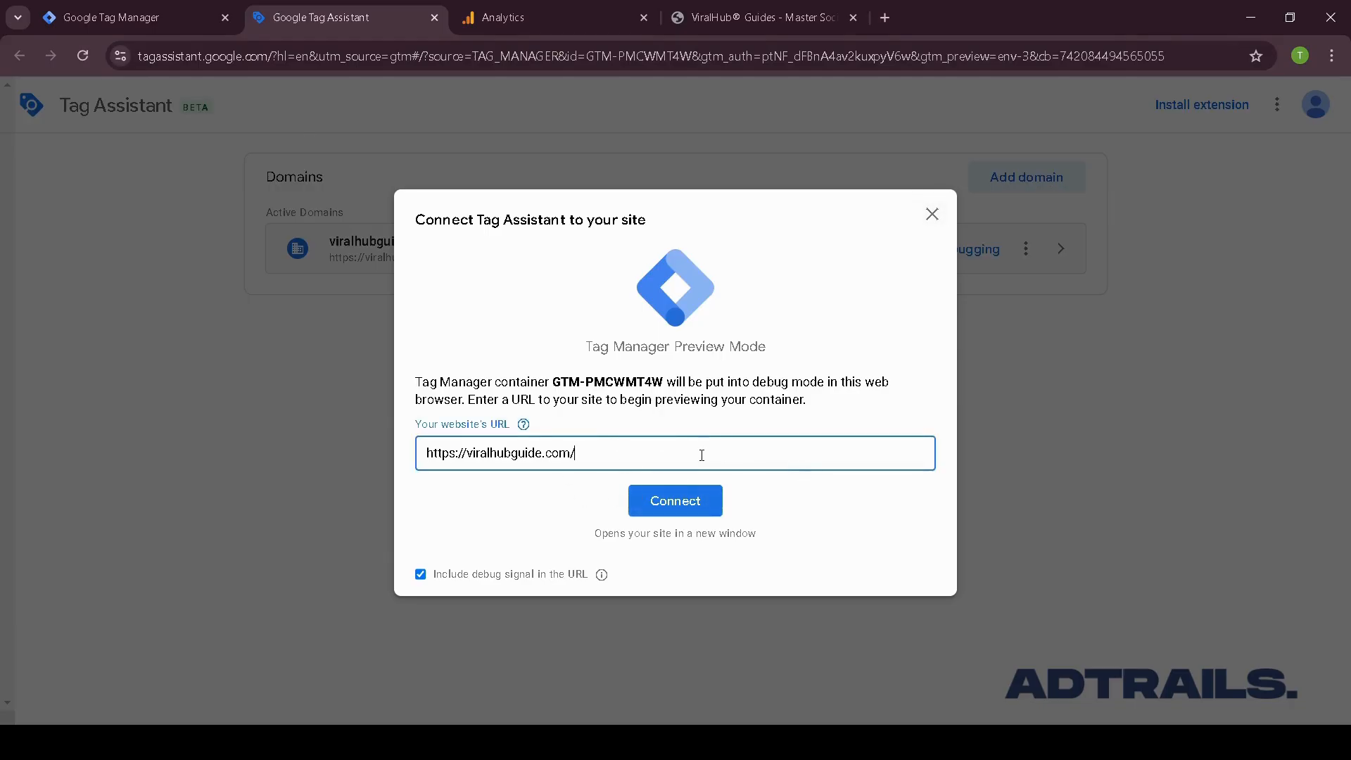
left_click(703, 504)
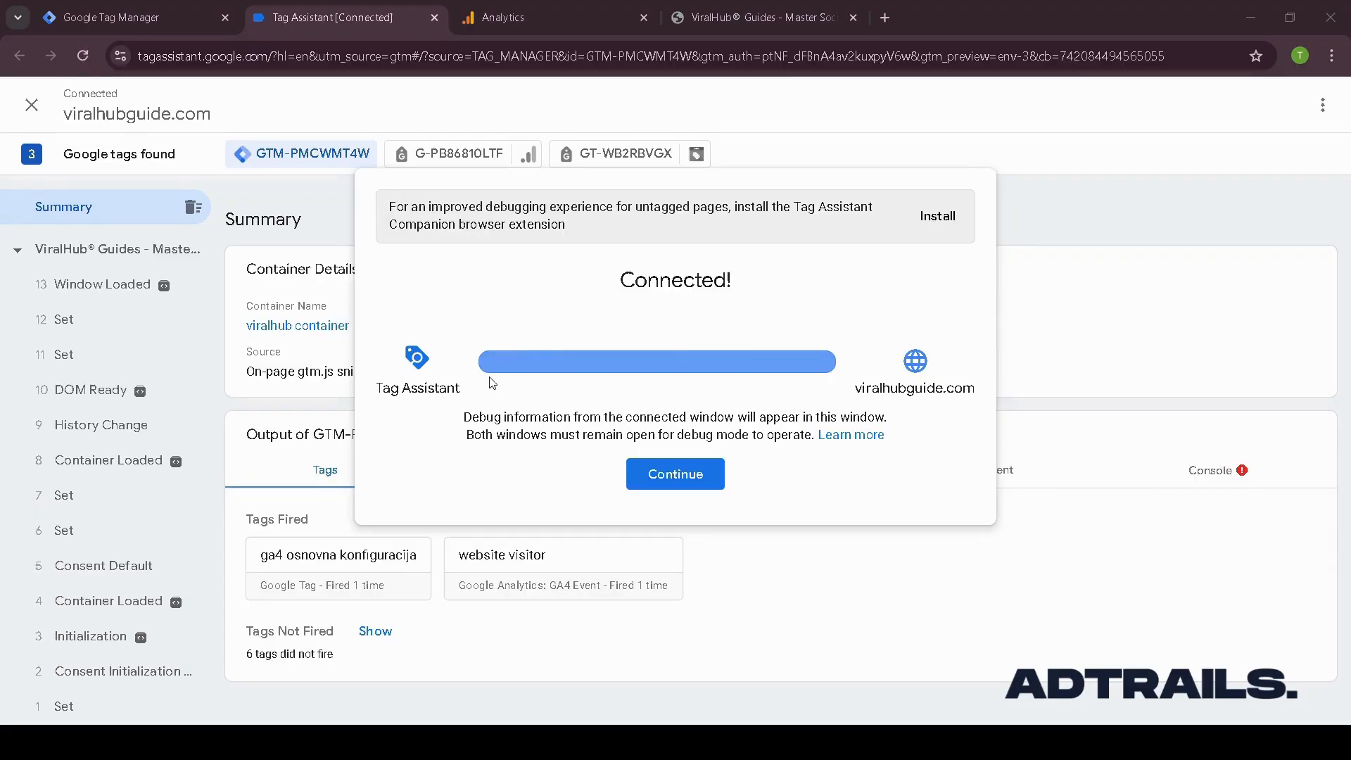
- Continue into the debugger, click the site's buy it now button, and check which tags fired and which did not
left_click(1093, 44)
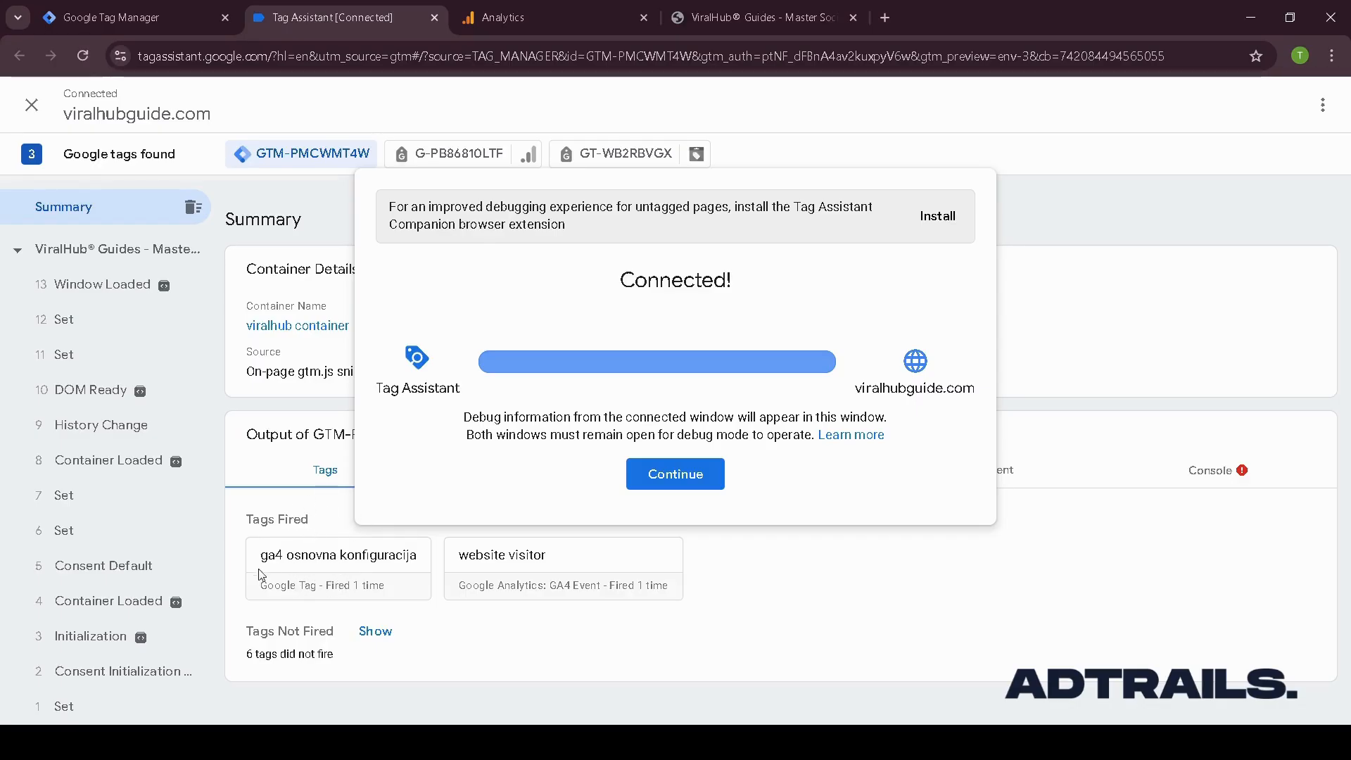
left_click(634, 479)
left_click(375, 632)
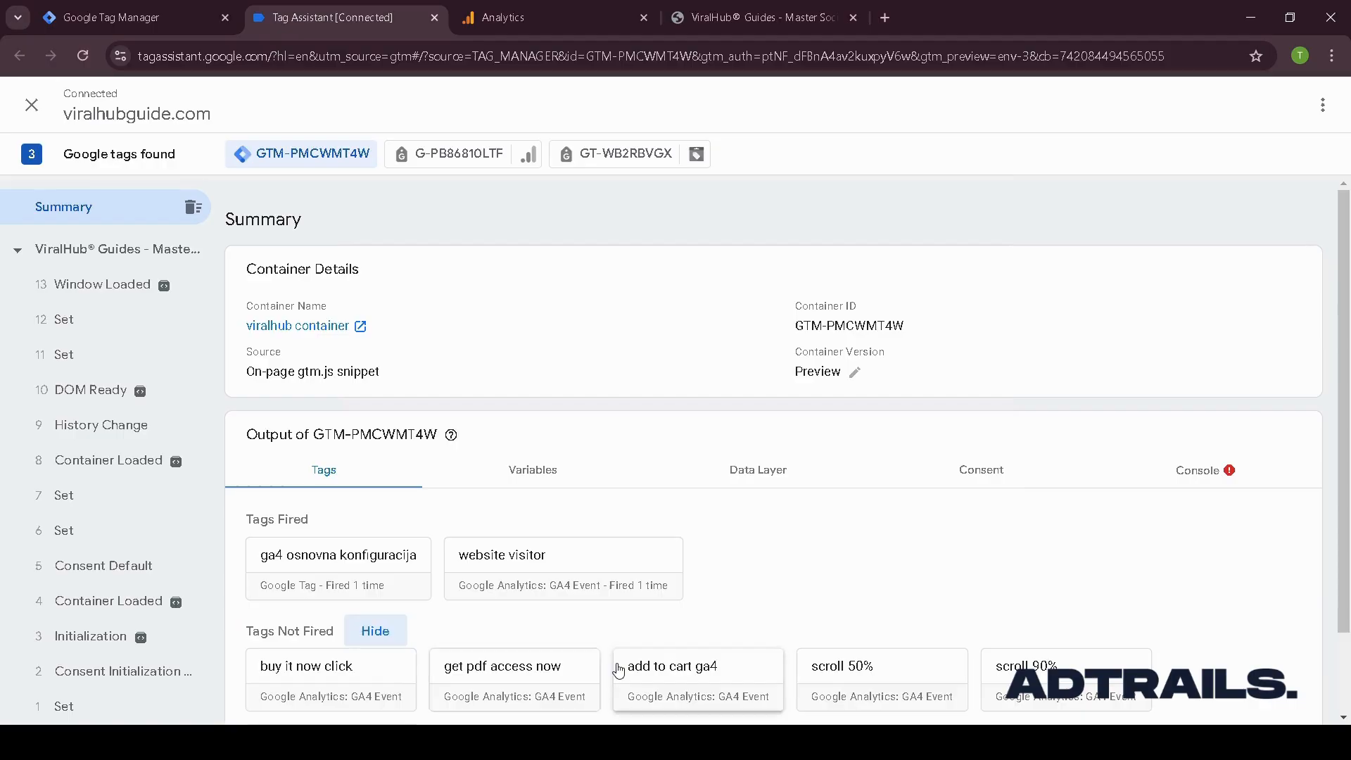
scroll(655, 547, "down", 1)
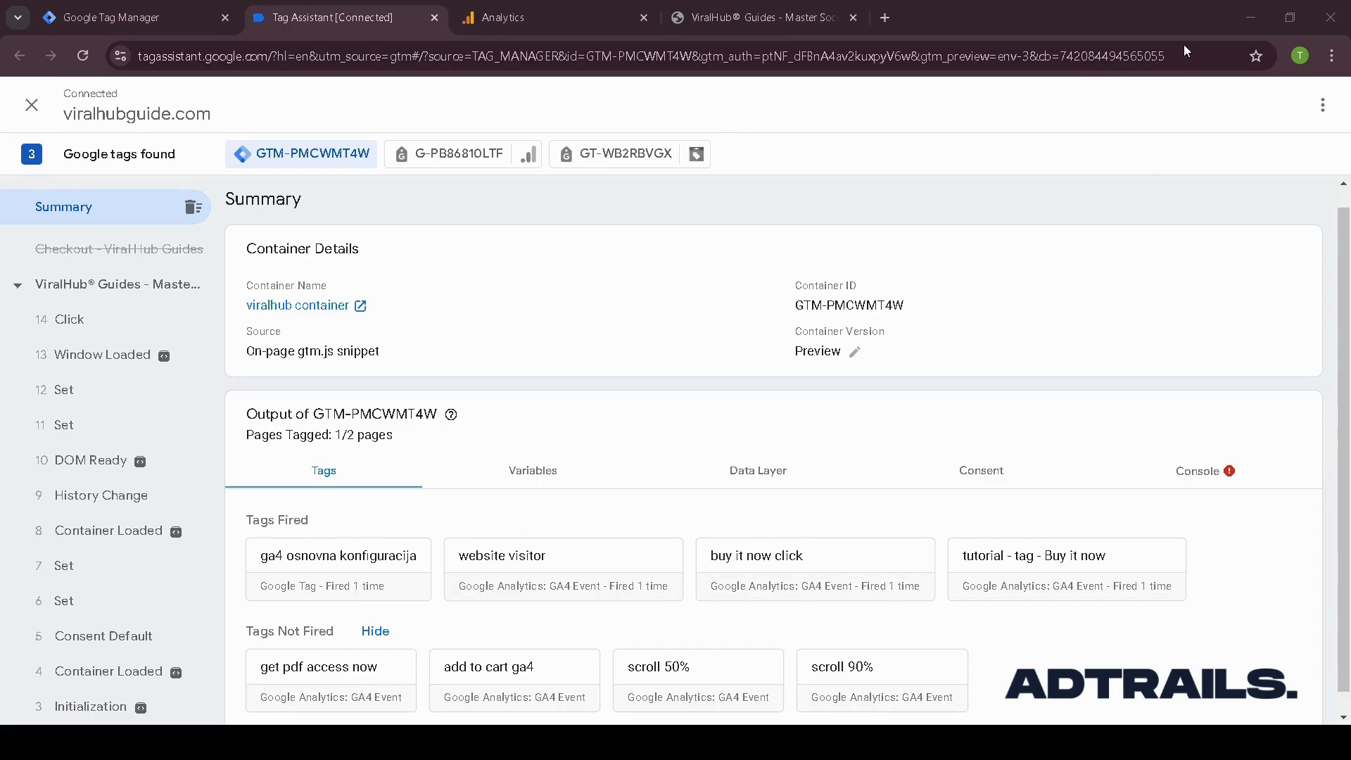
left_click(980, 344)
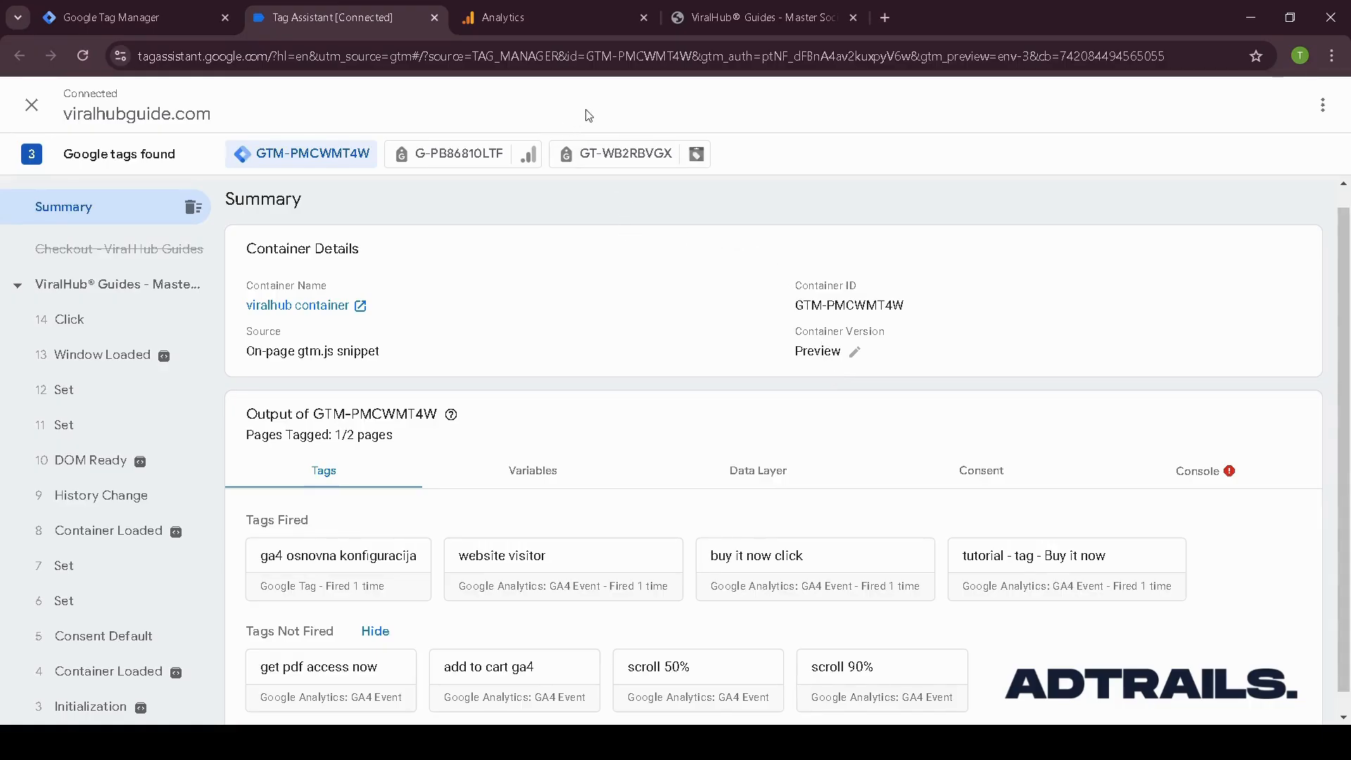
- Check the Analytics Realtime overview's event counts by event name for the buy it now event, then return to Tag Manager
left_click(574, 20)
left_click(302, 116)
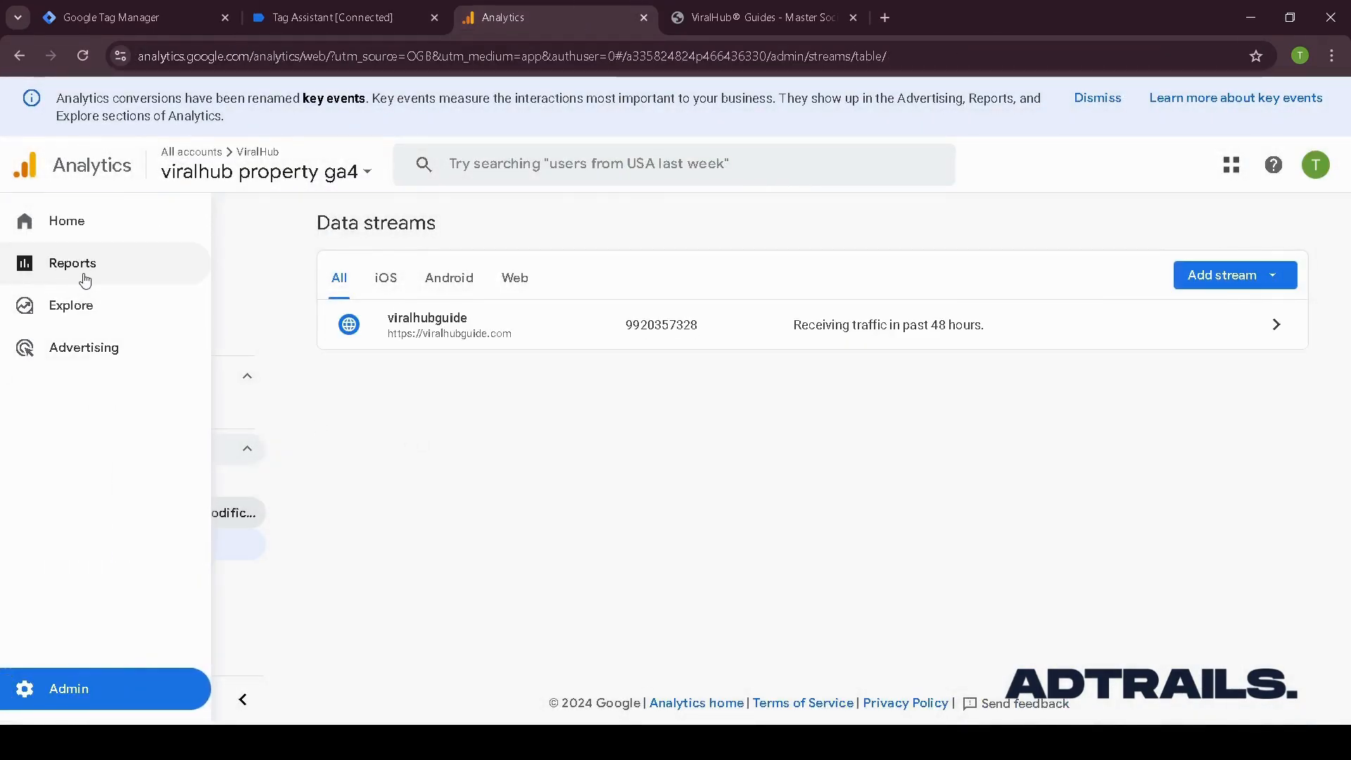
left_click(79, 276)
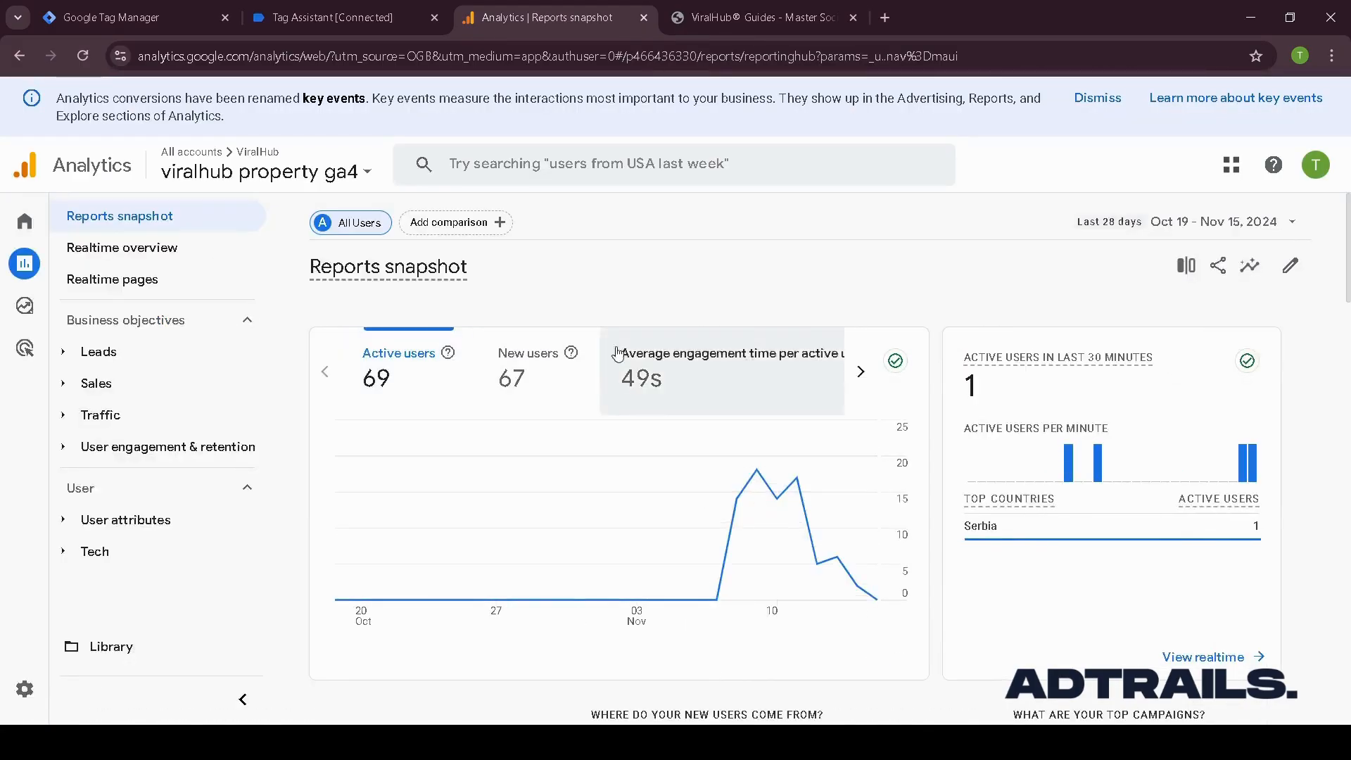
scroll(555, 397, "down", 5)
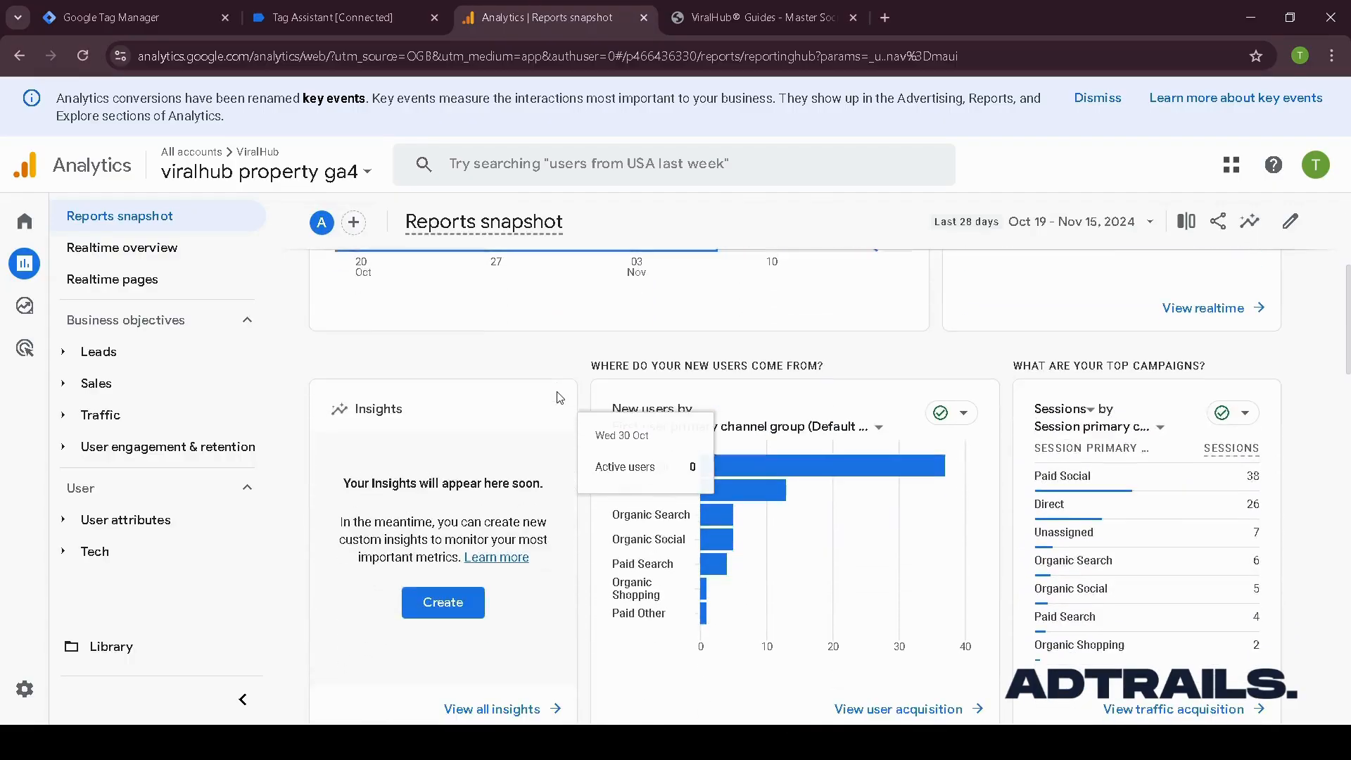
left_click(145, 246)
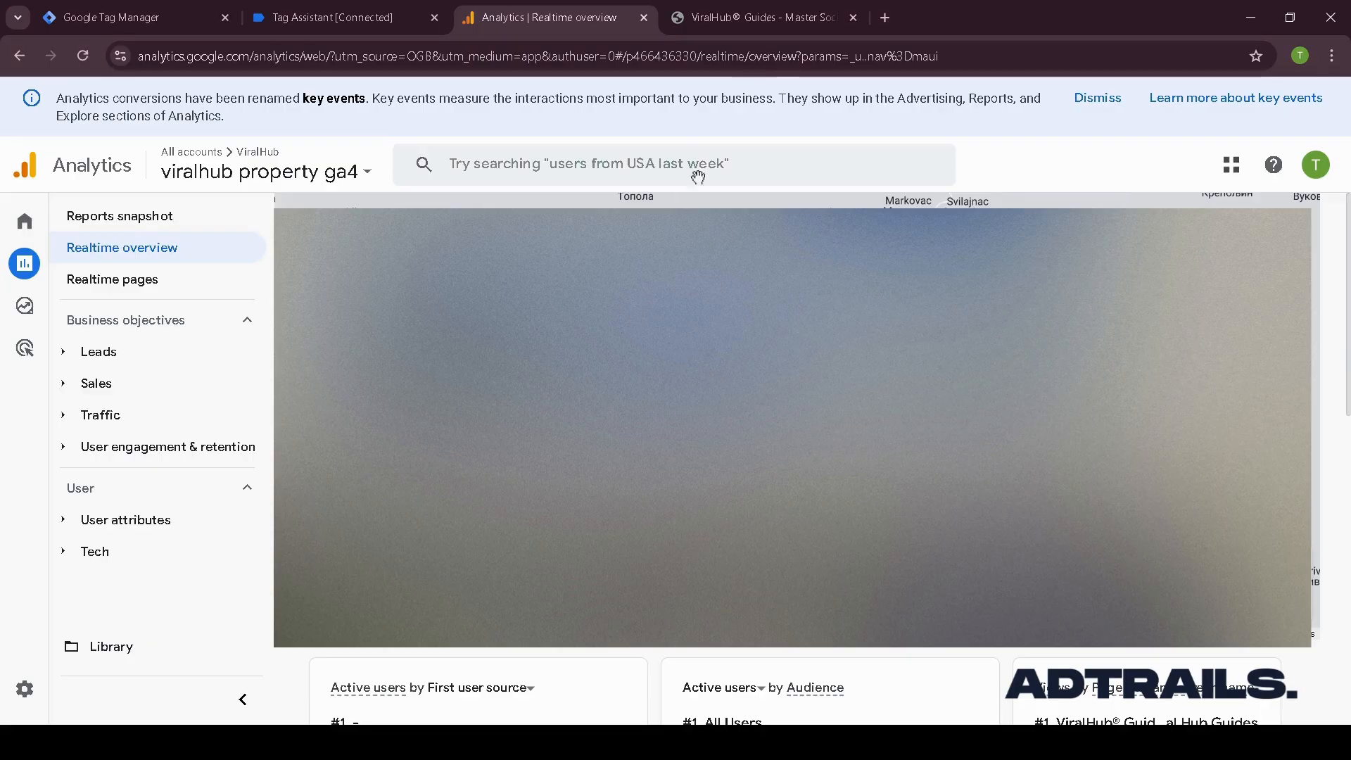
scroll(697, 177, "down", 5)
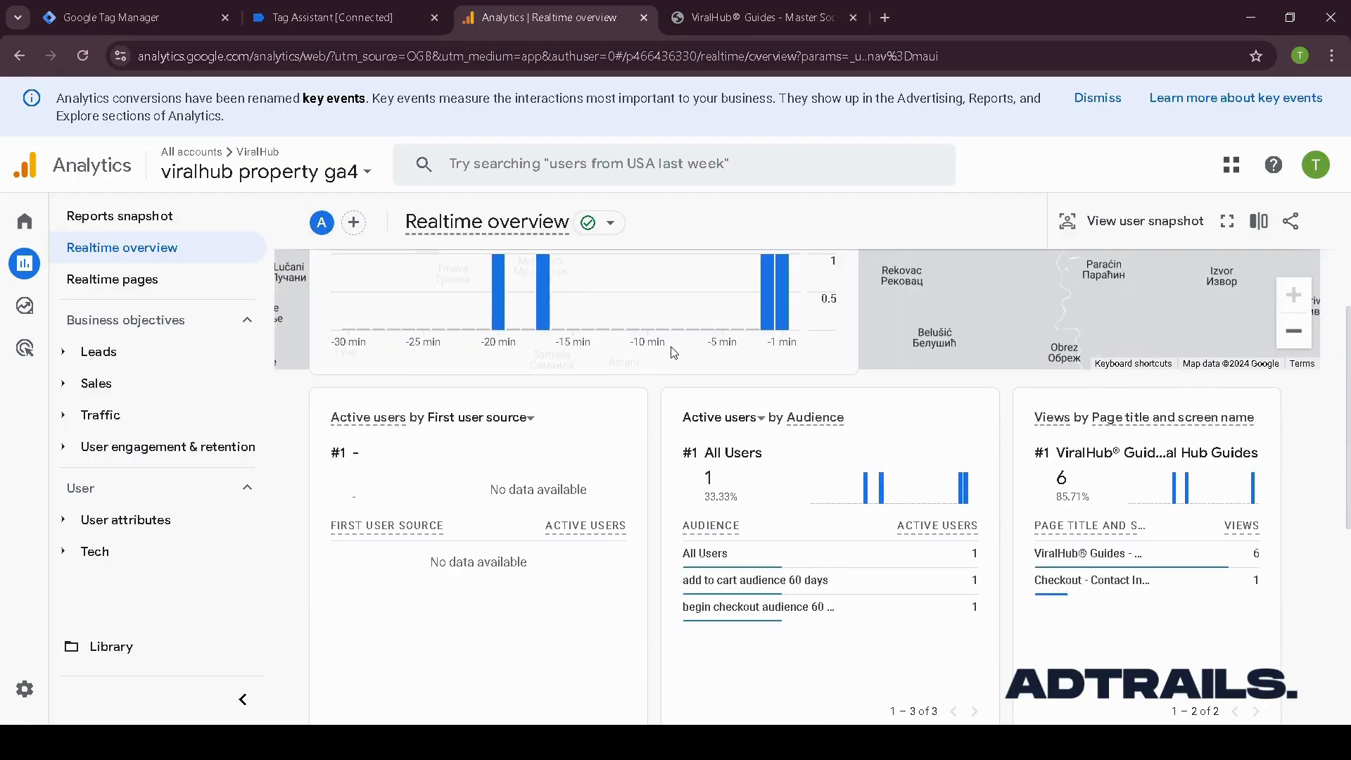
scroll(674, 352, "down", 6)
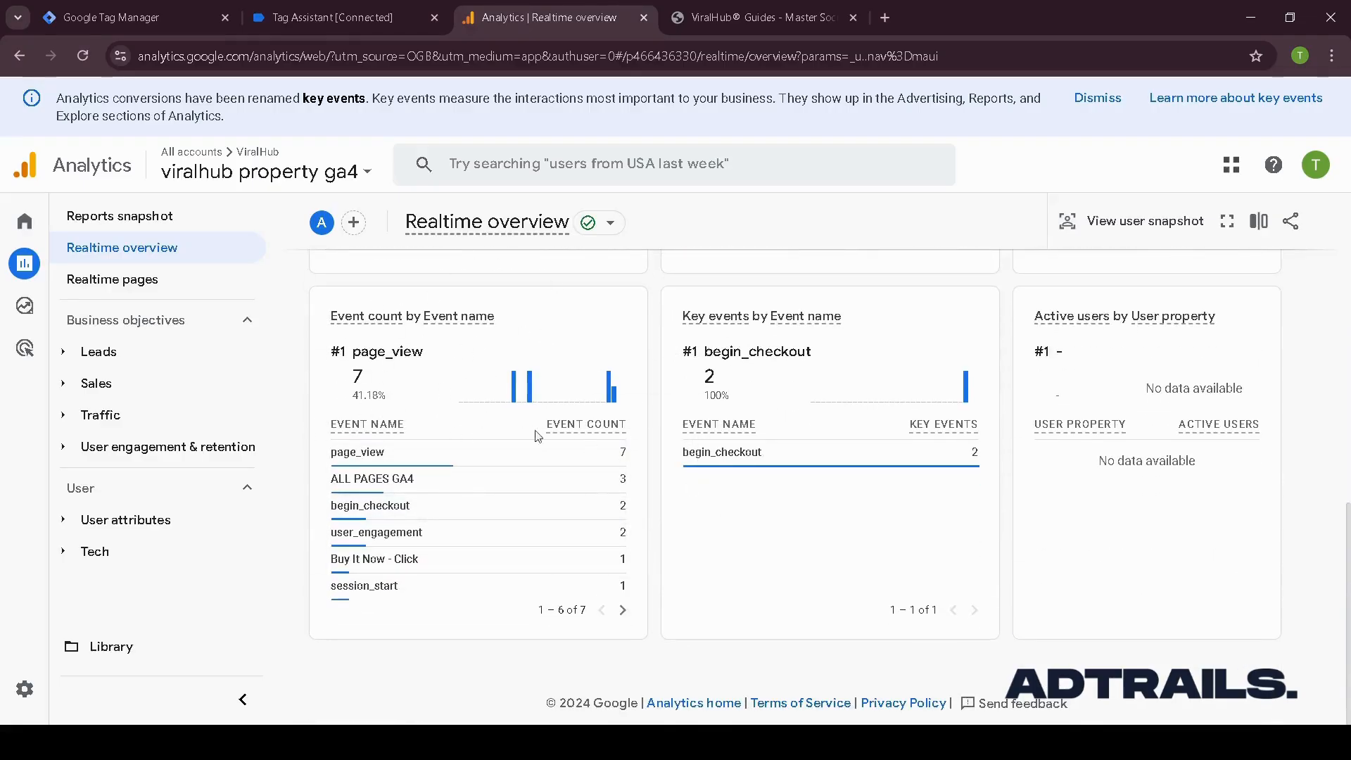
mouse_move(521, 563)
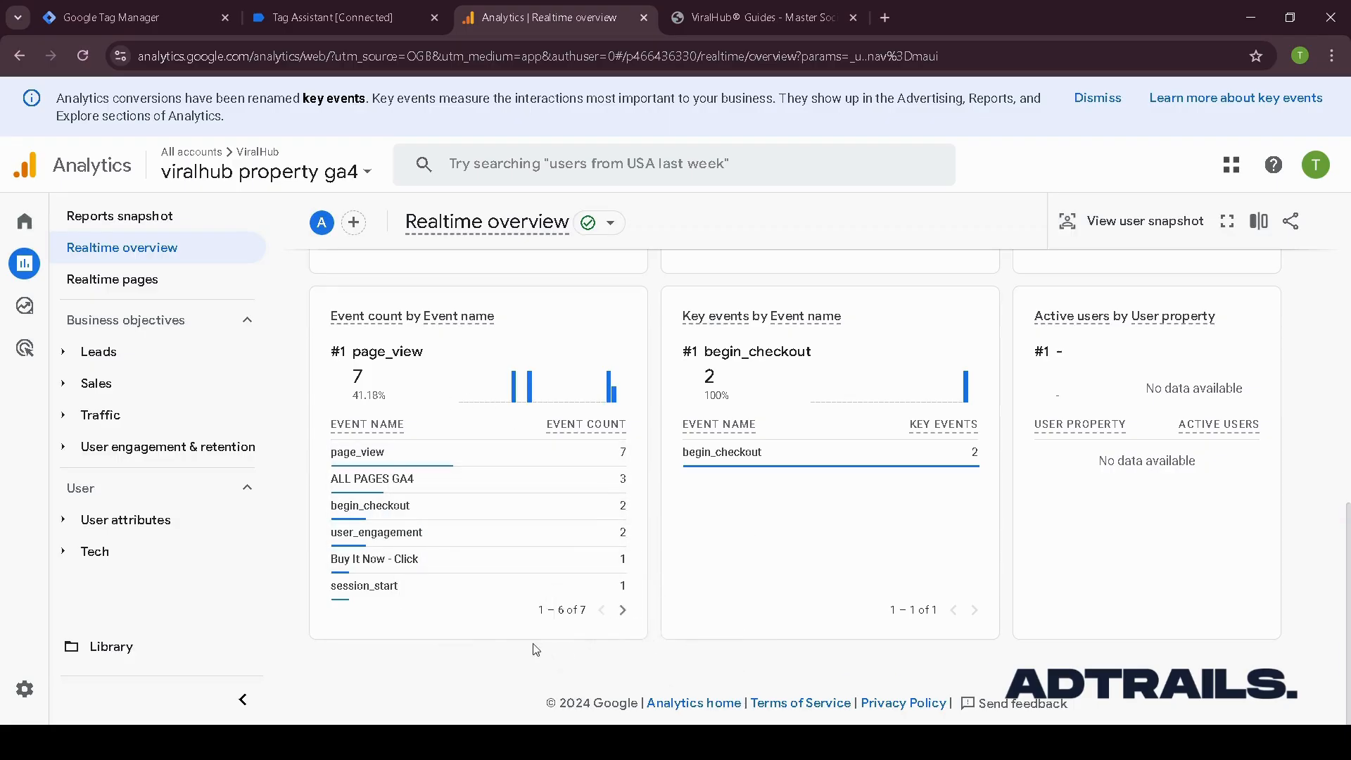
left_click(623, 610)
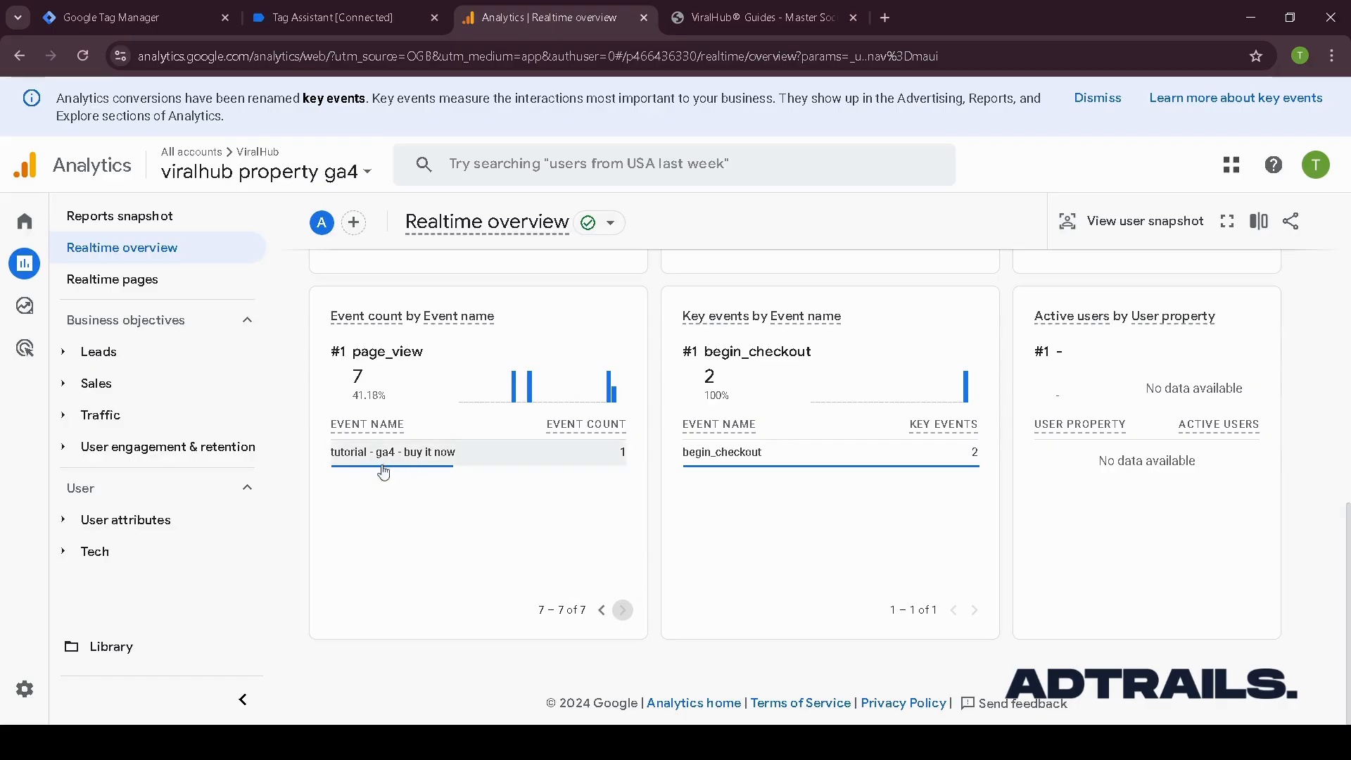
mouse_move(461, 459)
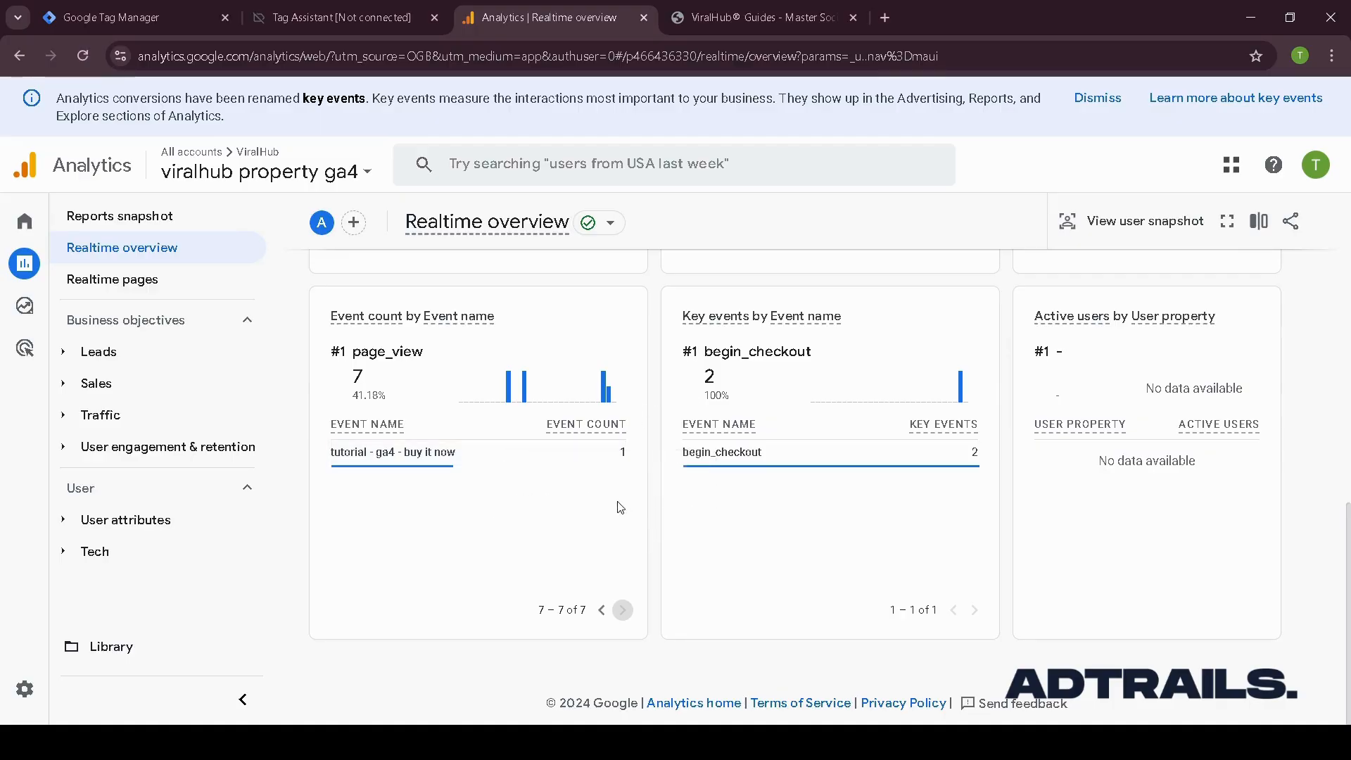
left_click(148, 18)
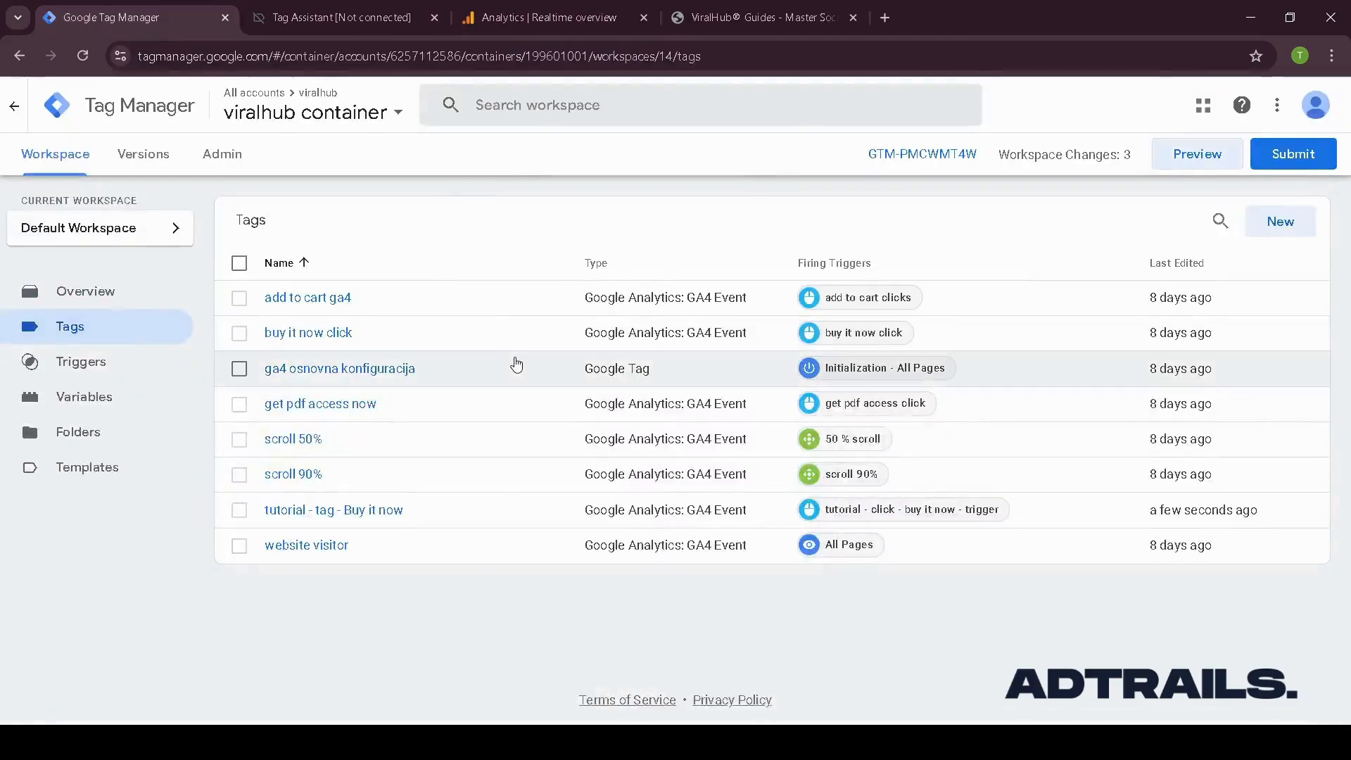